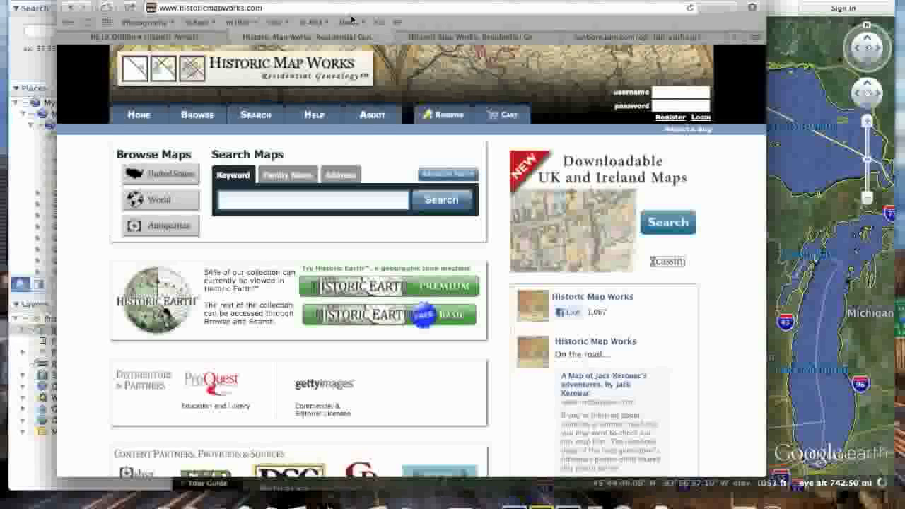
Search the Historic Map Works collection for the keyword "Dakota County".
mouse_move(359, 117)
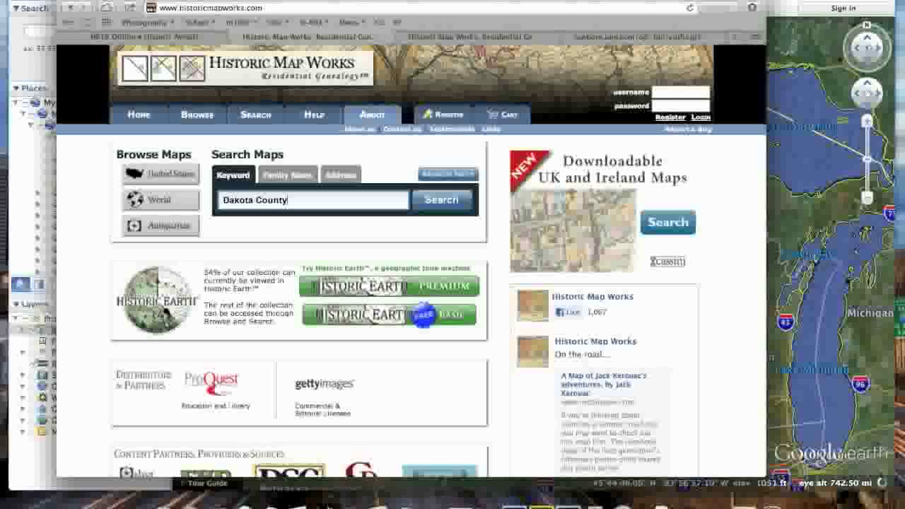
key(Return)
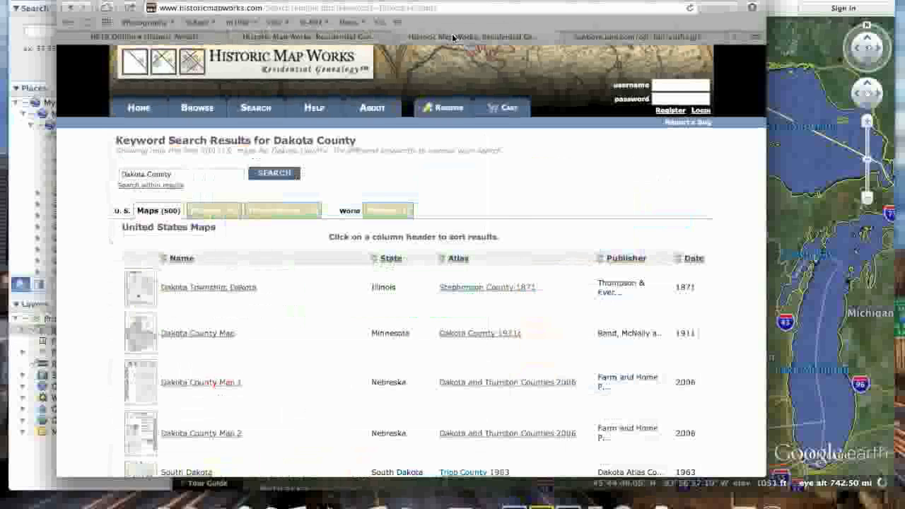
scroll(309, 343, down, 3)
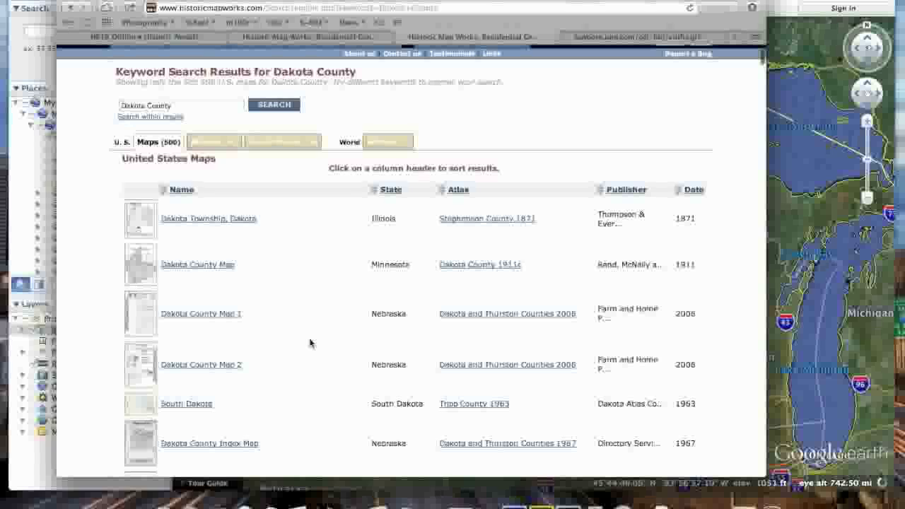
scroll(335, 269, down, 3)
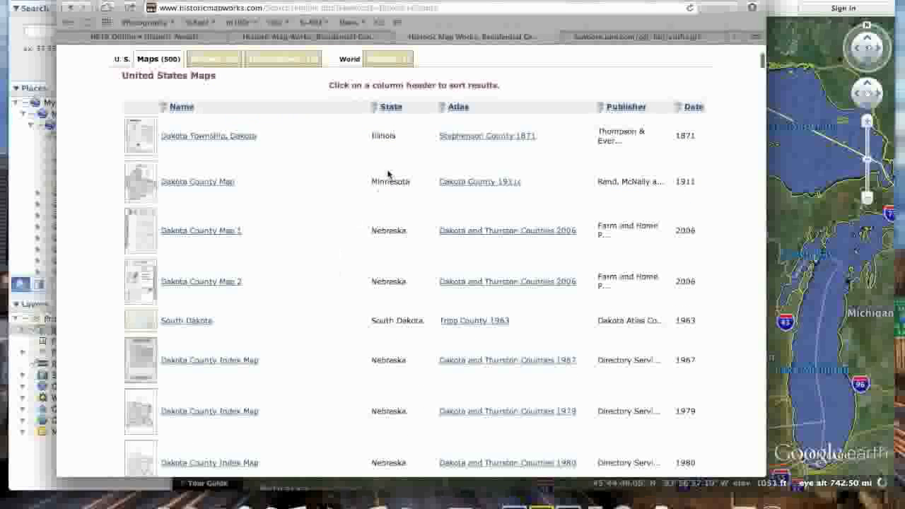
Sort the map results by state and preview the 1896 Dakota County Outline Map for Minnesota.
click(391, 107)
scroll(333, 269, down, 10)
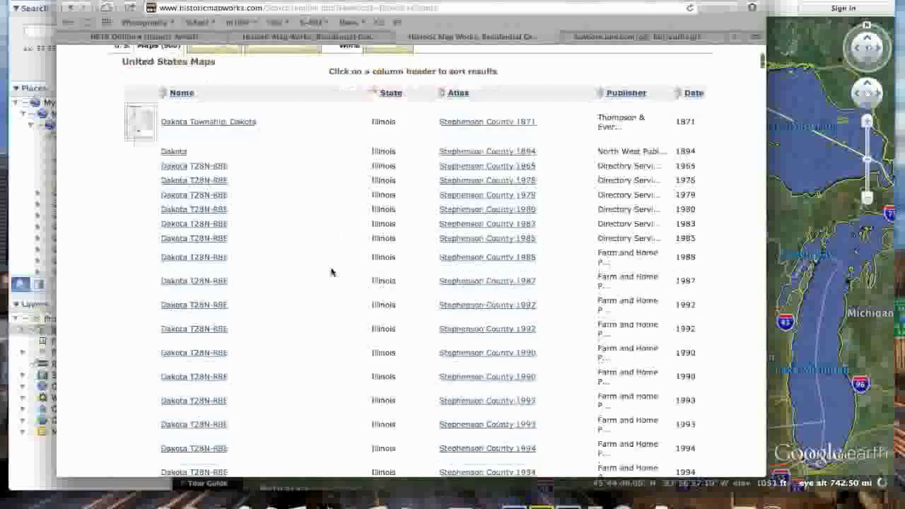
scroll(332, 272, down, 10)
scroll(331, 272, up, 2)
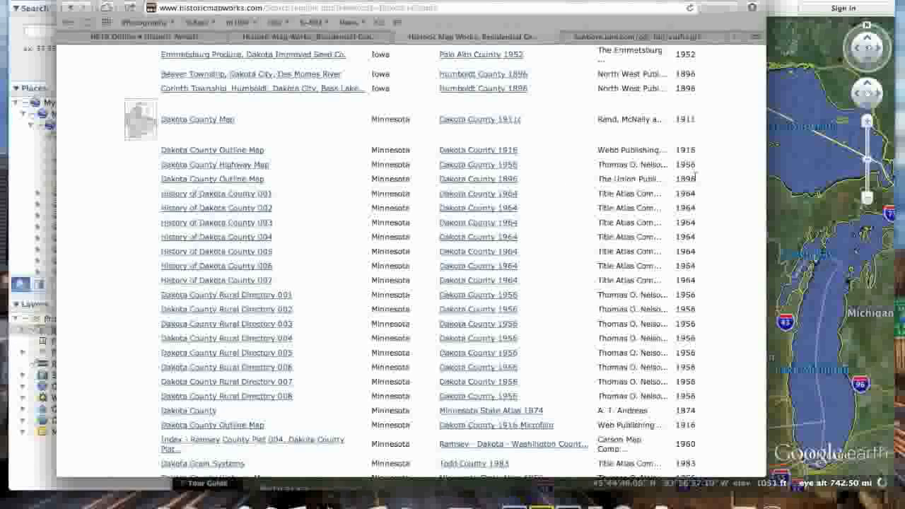
mouse_move(259, 179)
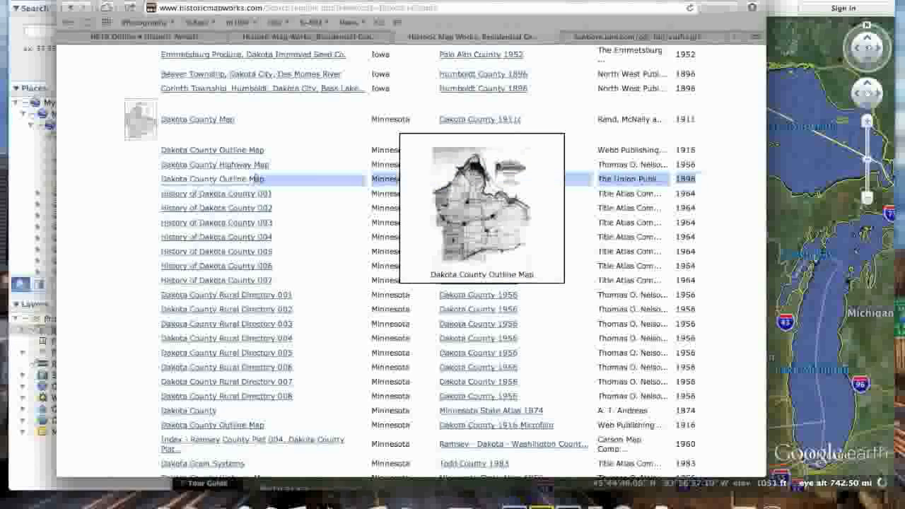
Switch to the historicaerials.com page and examine its US coverage map of historic and modern imagery.
click(163, 39)
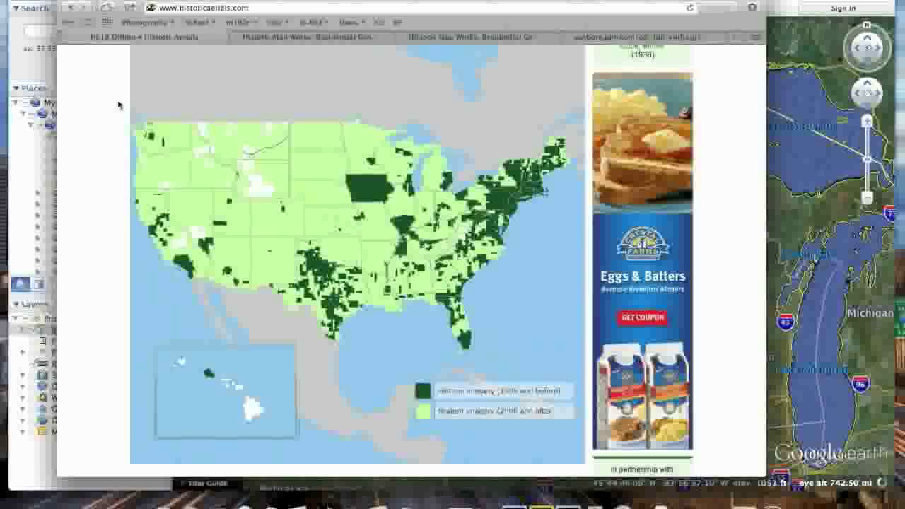
scroll(118, 105, up, 5)
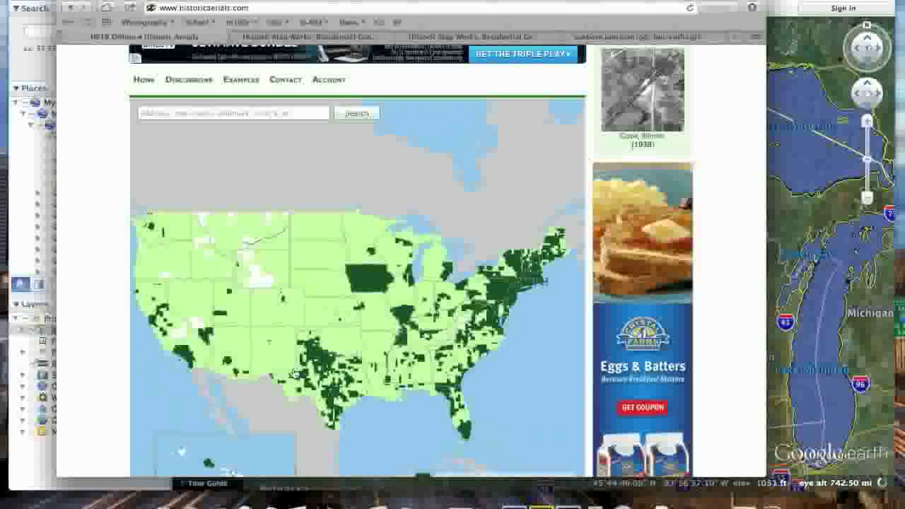
scroll(704, 280, down, 2)
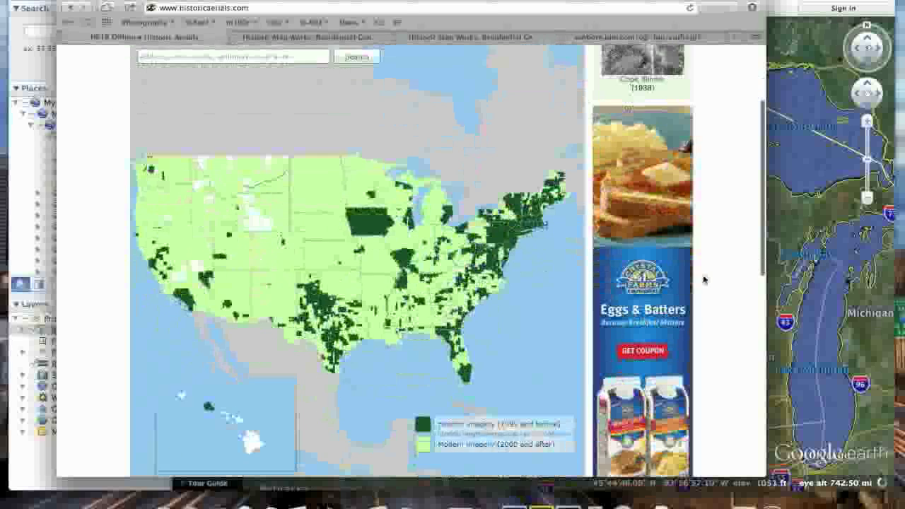
scroll(703, 280, down, 1)
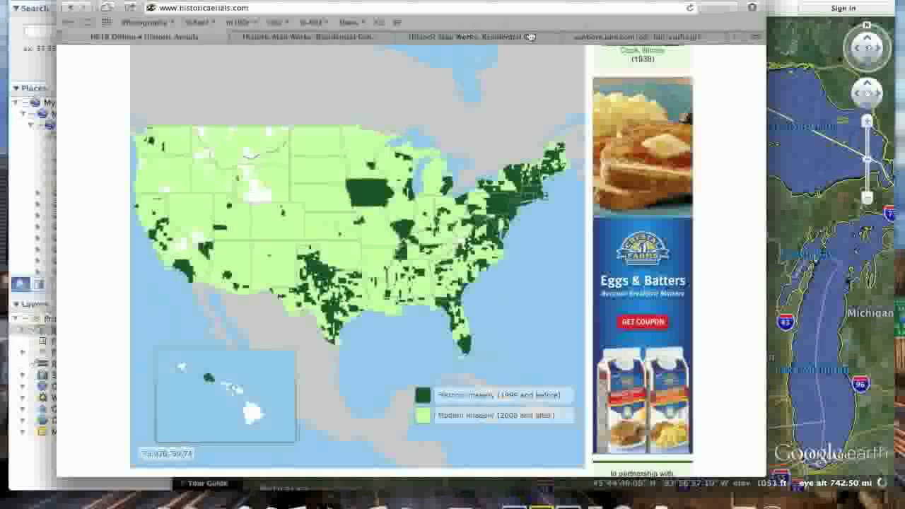
Switch to the Digital Sanborn Maps page and select Minnesota as the state.
click(584, 39)
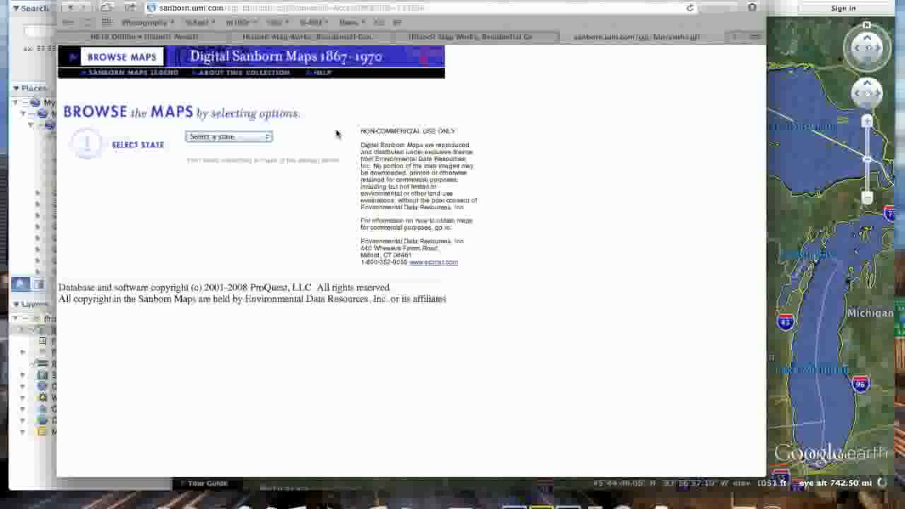
click(255, 138)
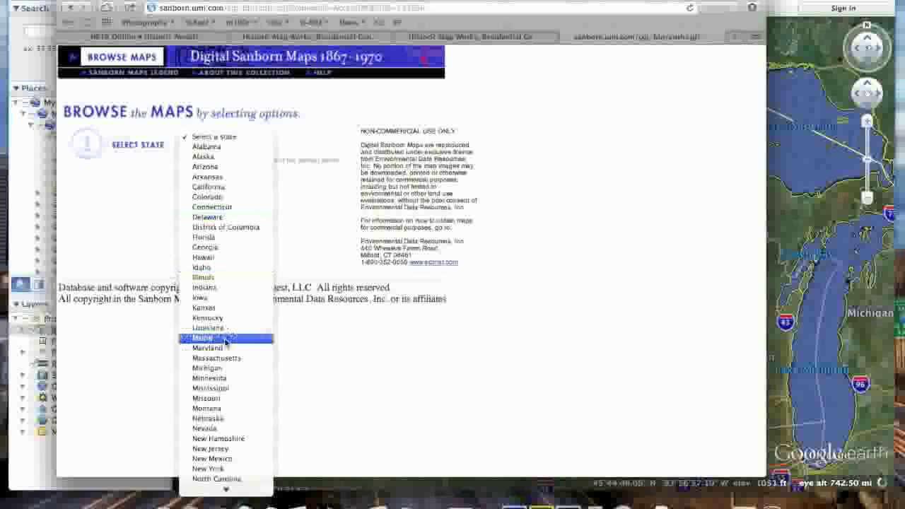
click(225, 377)
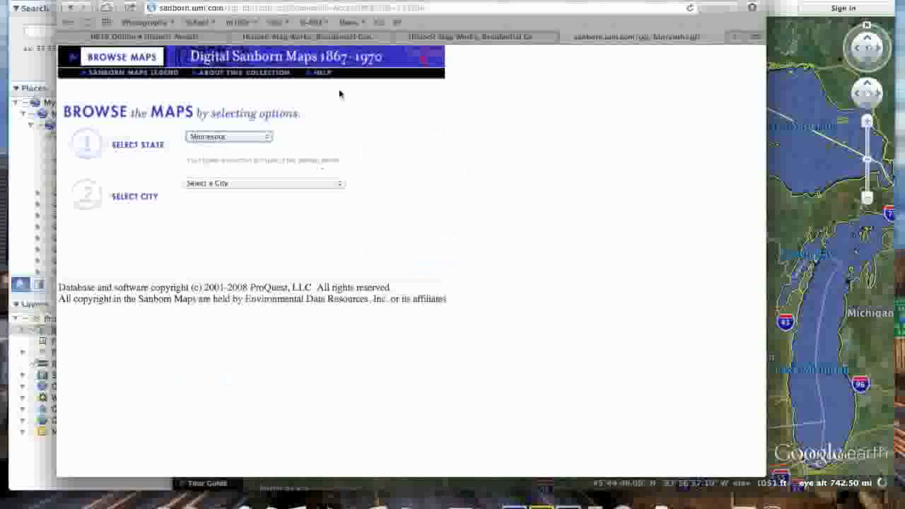
Look through the Sanborn list of Minnesota cities and close it without choosing one.
click(246, 185)
scroll(262, 396, down, 5)
scroll(262, 396, down, 13)
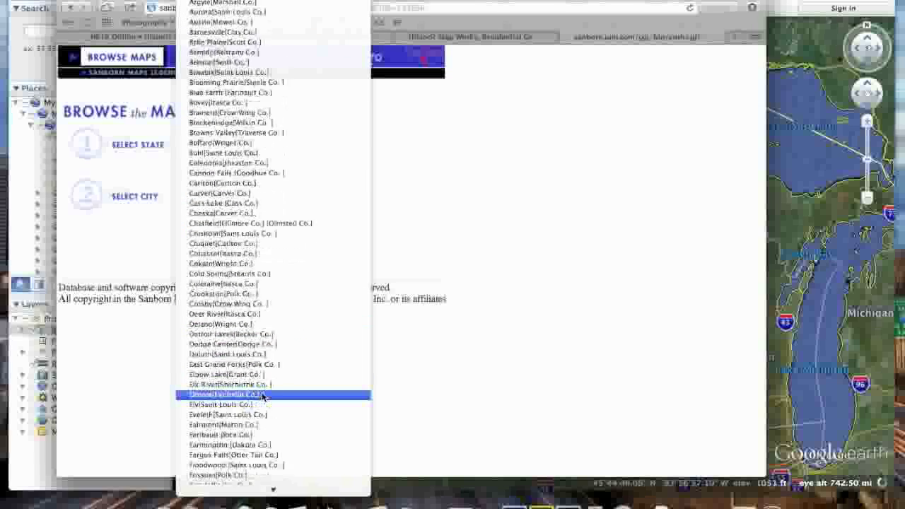
scroll(262, 396, down, 10)
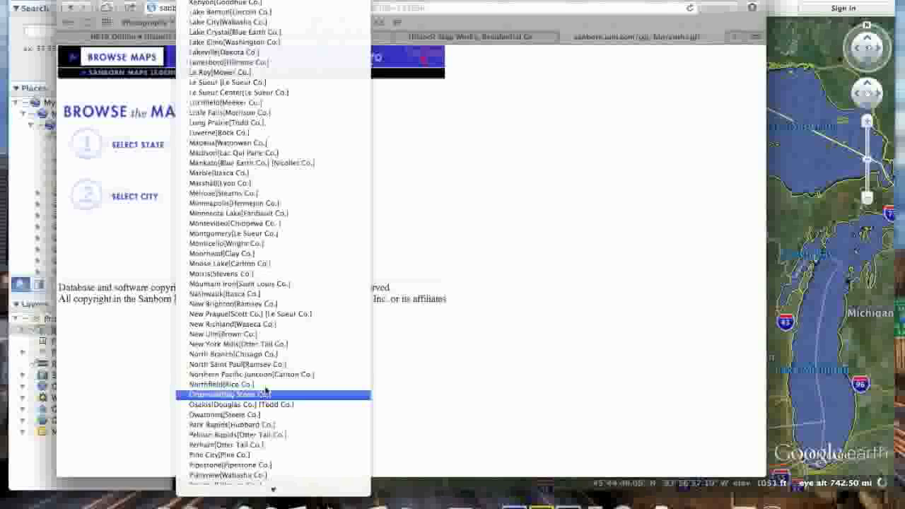
click(439, 206)
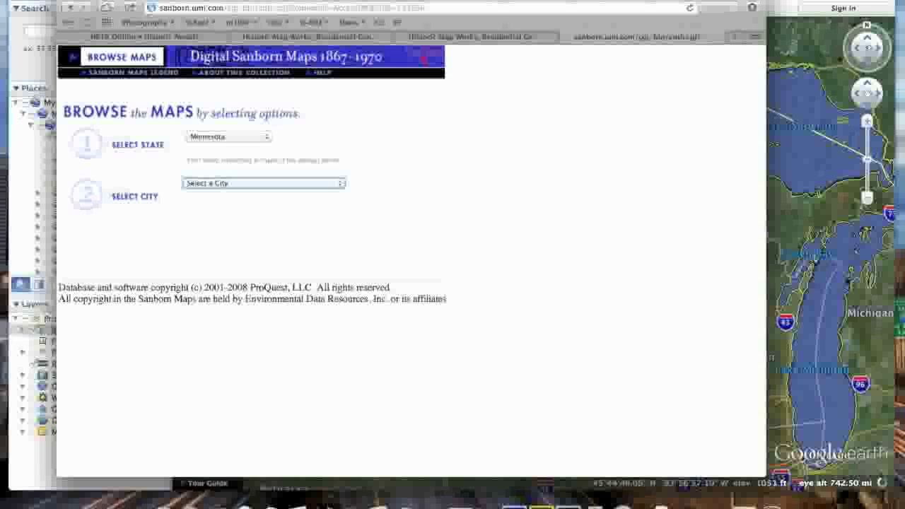
Switch to Google Earth and frame the whole of Dakota County, south of Minneapolis, with its county borders showing.
key(super+m)
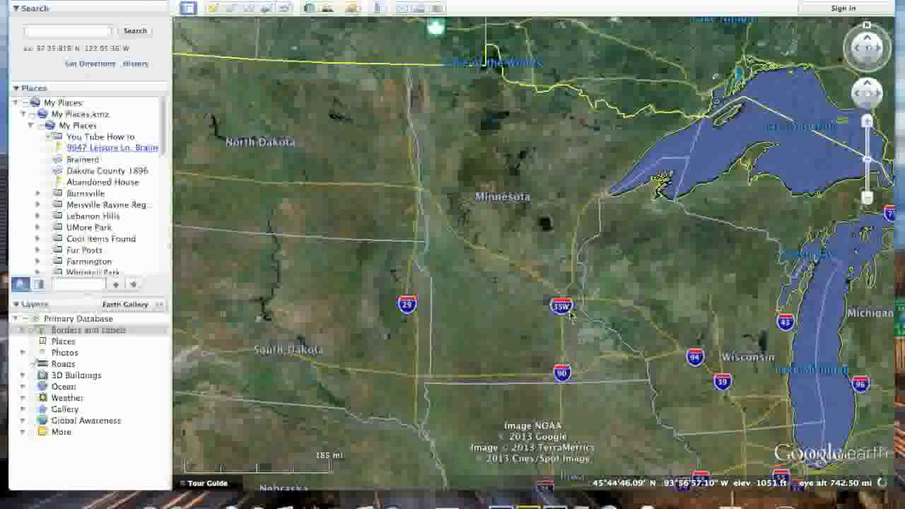
scroll(571, 315, up, 3)
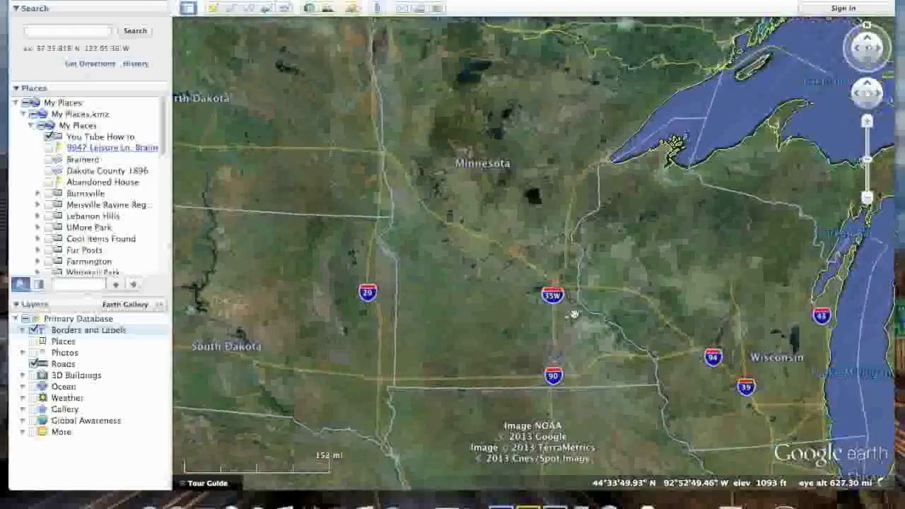
scroll(574, 314, up, 5)
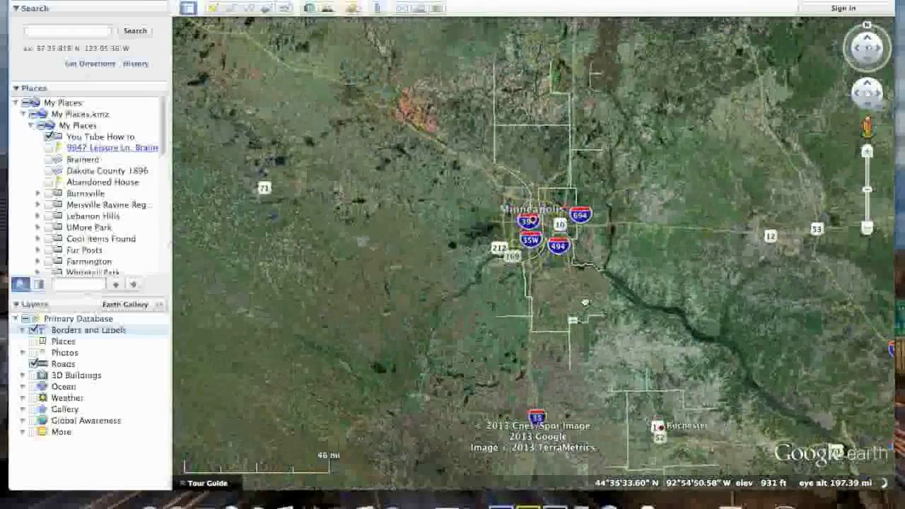
scroll(571, 290, up, 2)
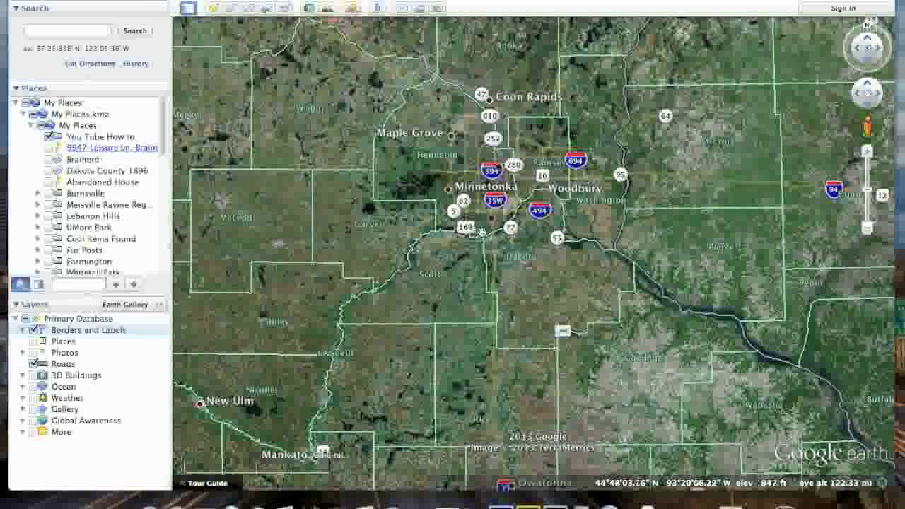
double_click(526, 264)
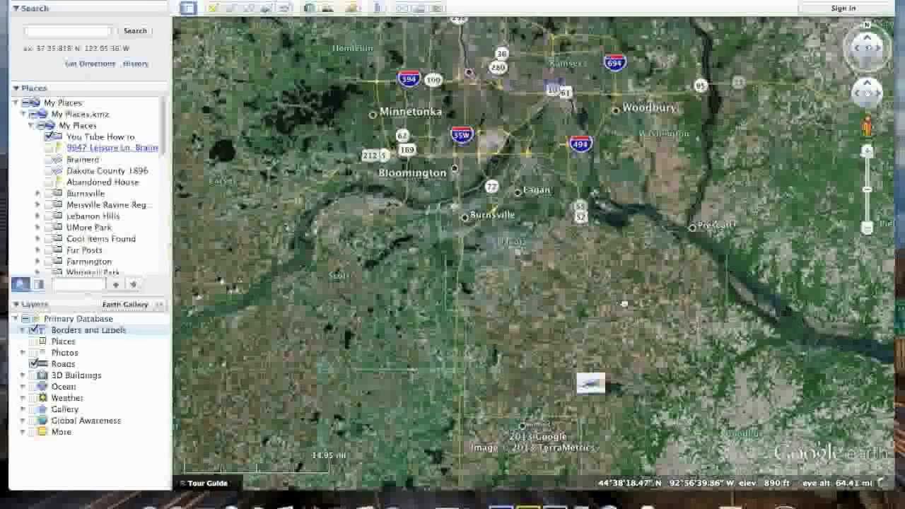
click(868, 230)
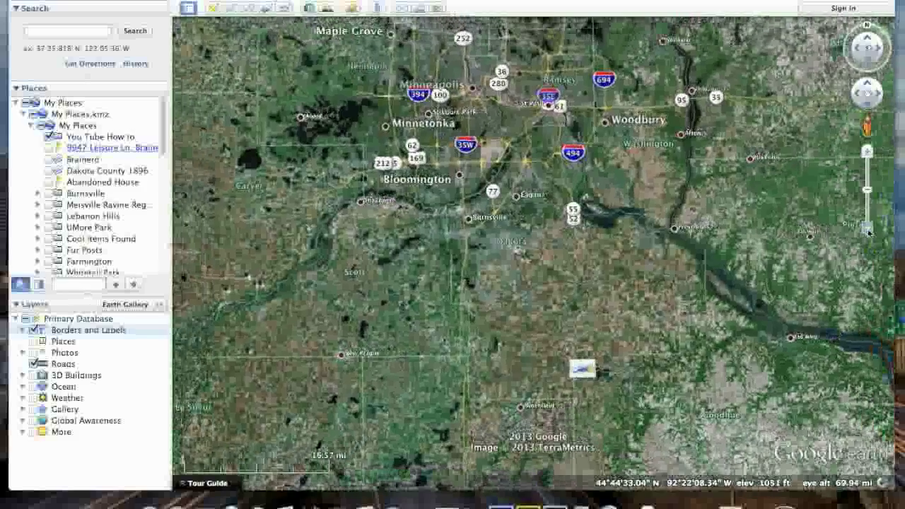
click(868, 232)
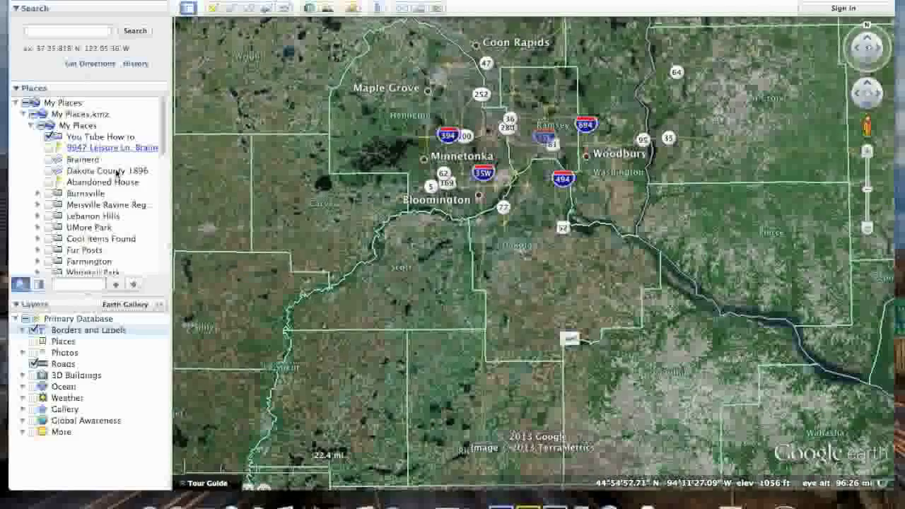
Add a new image overlay named "1896 Dakota County Outline".
click(266, 9)
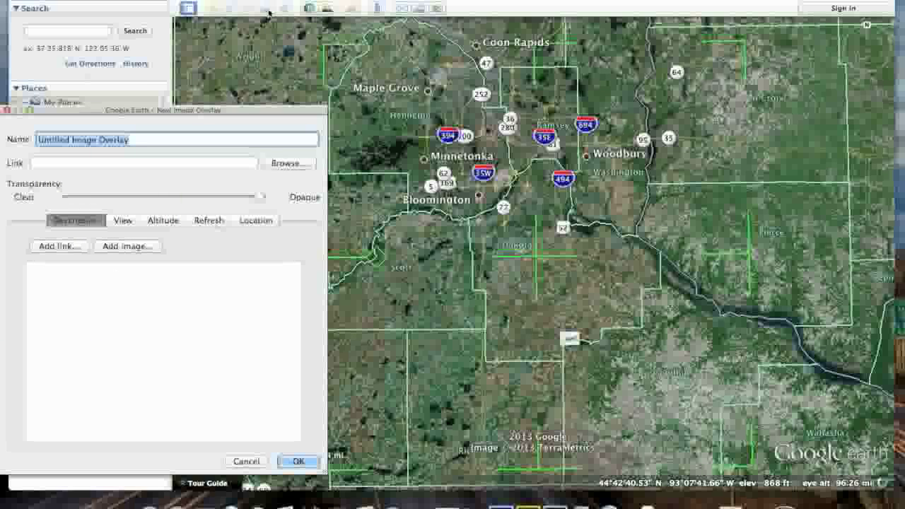
text(1886 Dako)
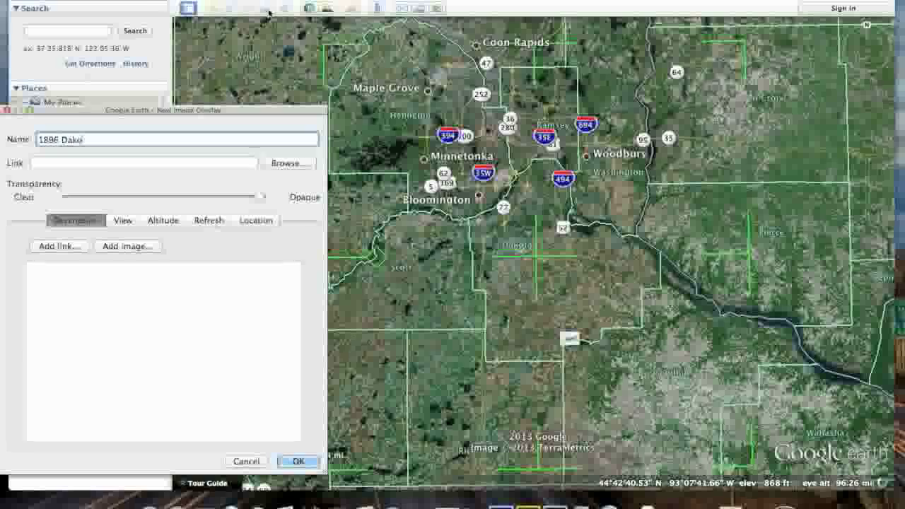
text(ta County Outline)
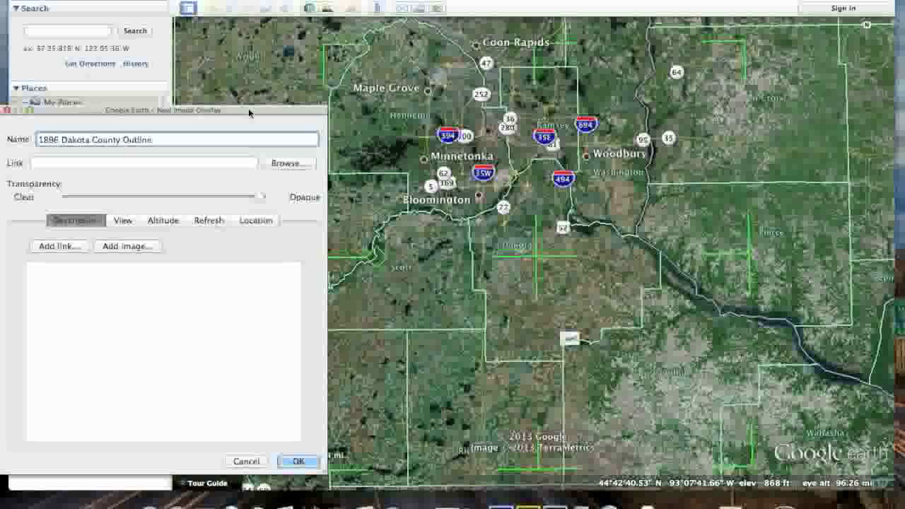
Load Dakota County 1896.jpg from the You Tube folder in Documents into the overlay and make it about half transparent.
click(288, 164)
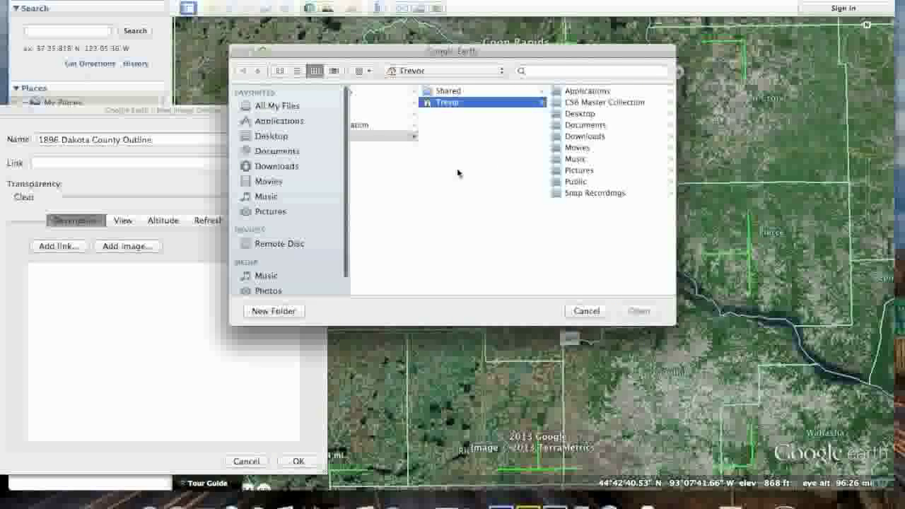
click(275, 152)
click(384, 216)
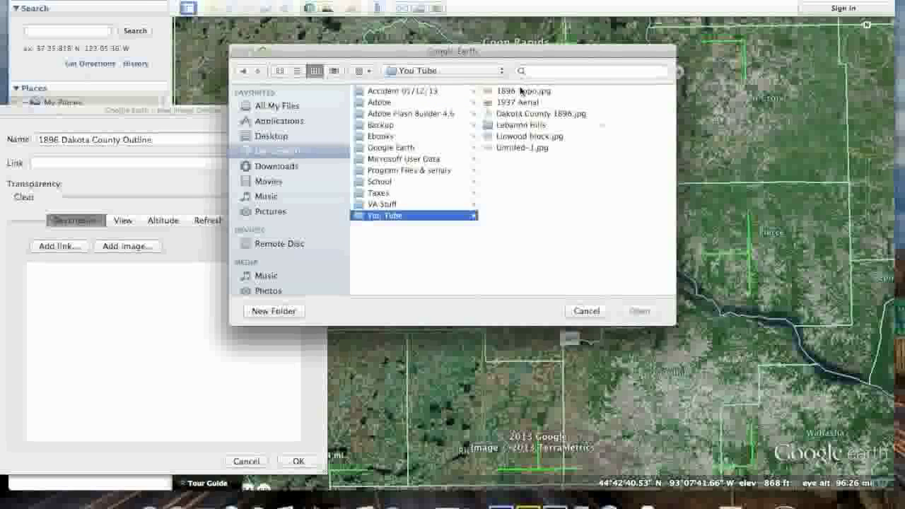
click(524, 113)
click(647, 315)
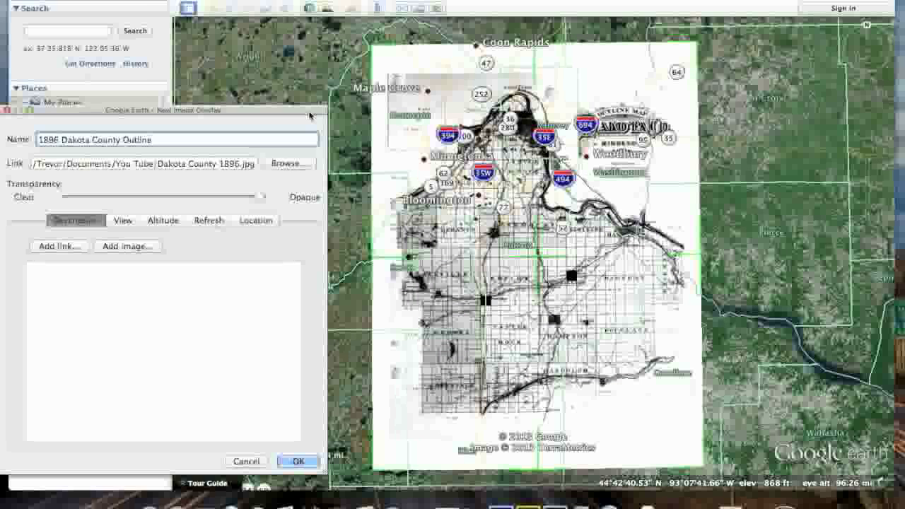
drag(310, 114, 265, 111)
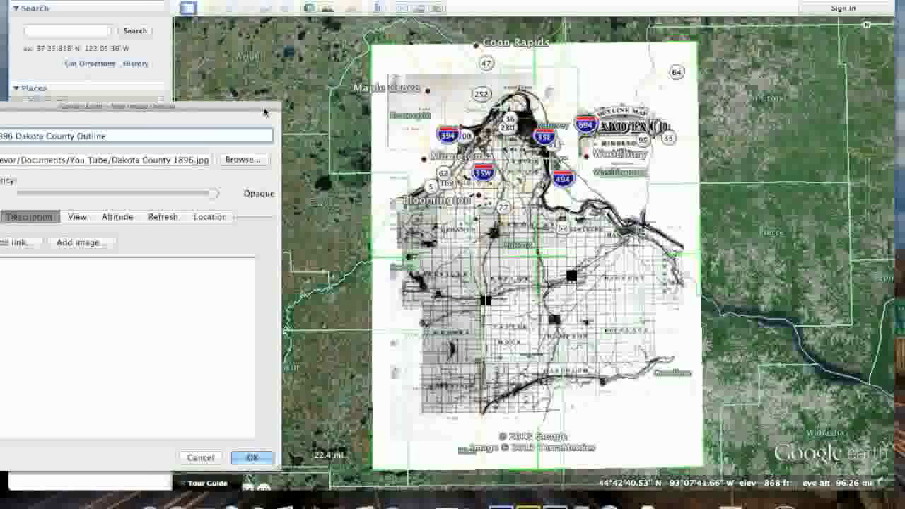
drag(214, 193, 113, 193)
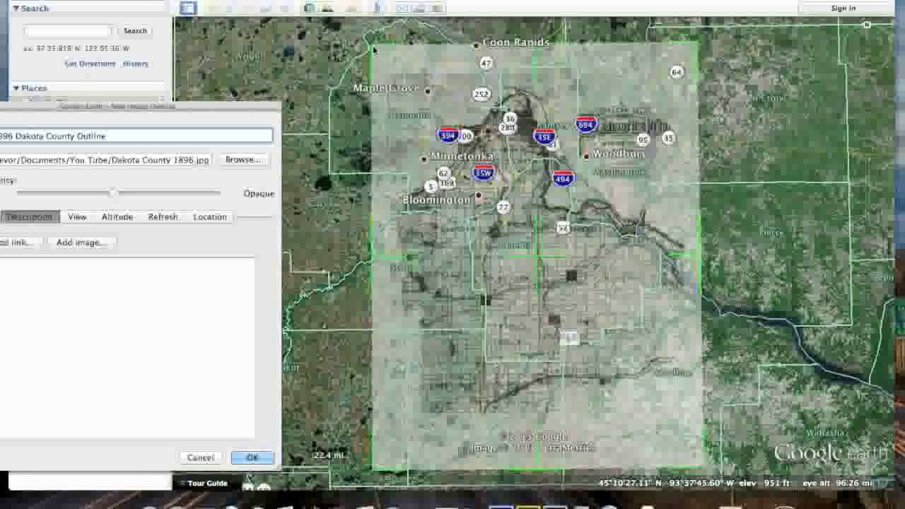
Shrink the 1896 map overlay, move it over Dakota County, and adjust its edges to line up with the rivers and county borders.
drag(373, 48, 443, 116)
drag(537, 261, 562, 264)
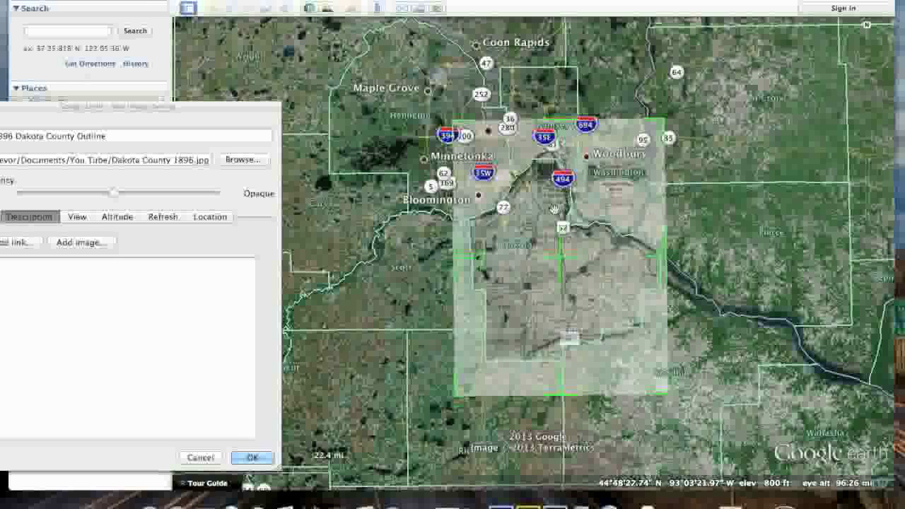
scroll(554, 210, up, 3)
scroll(554, 210, up, 3)
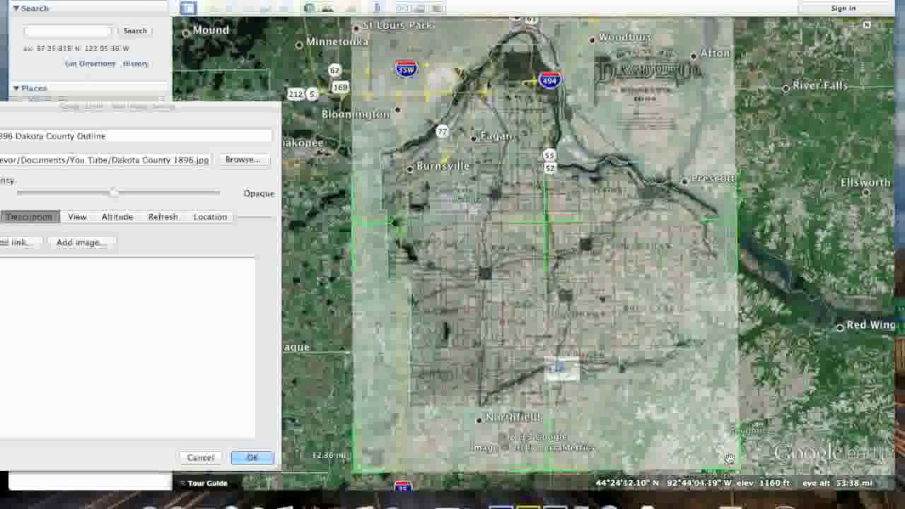
drag(741, 471, 742, 480)
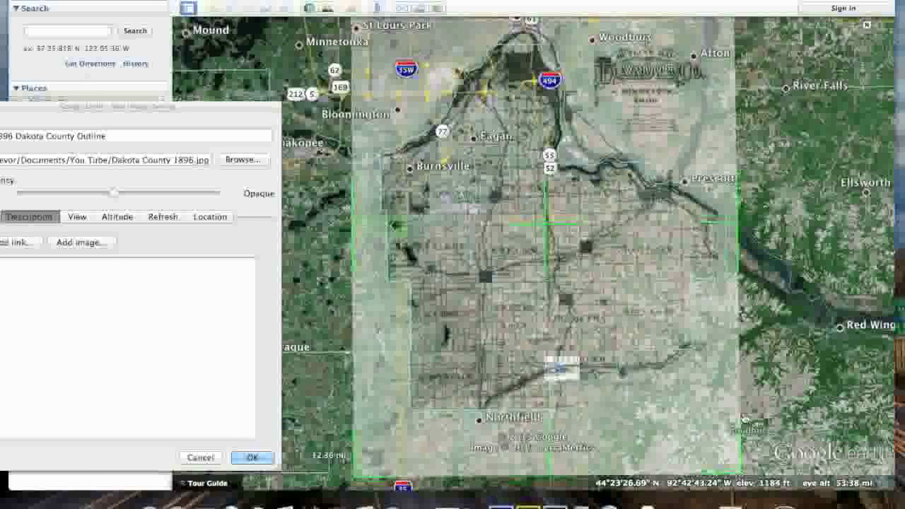
drag(740, 226, 750, 248)
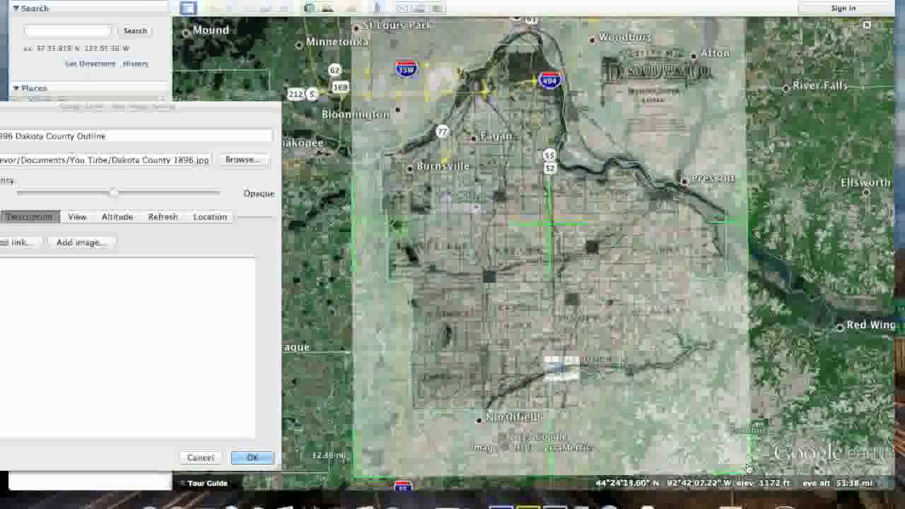
drag(752, 476, 728, 471)
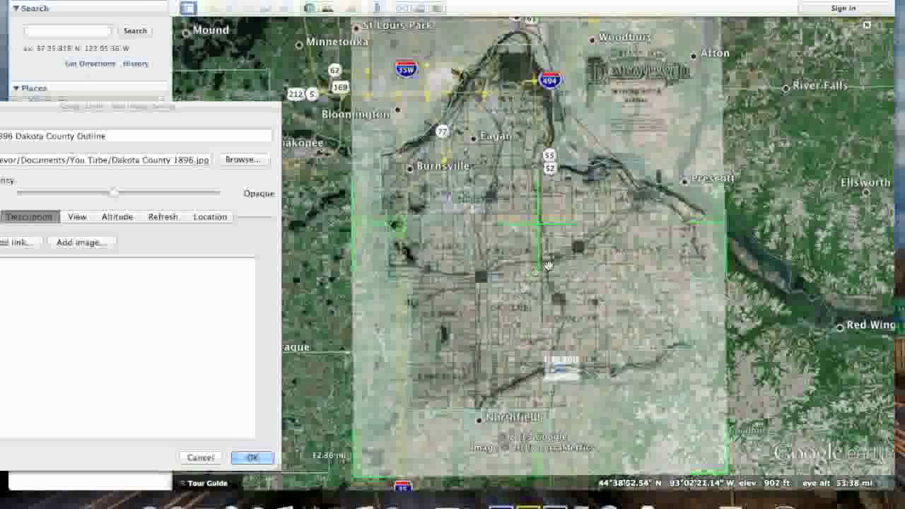
Examine up close how the overlay's rivers, roads and towns match the present-day map from Mendota Heights down to Lakeville and Farmington.
drag(584, 177, 585, 232)
scroll(584, 232, up, 5)
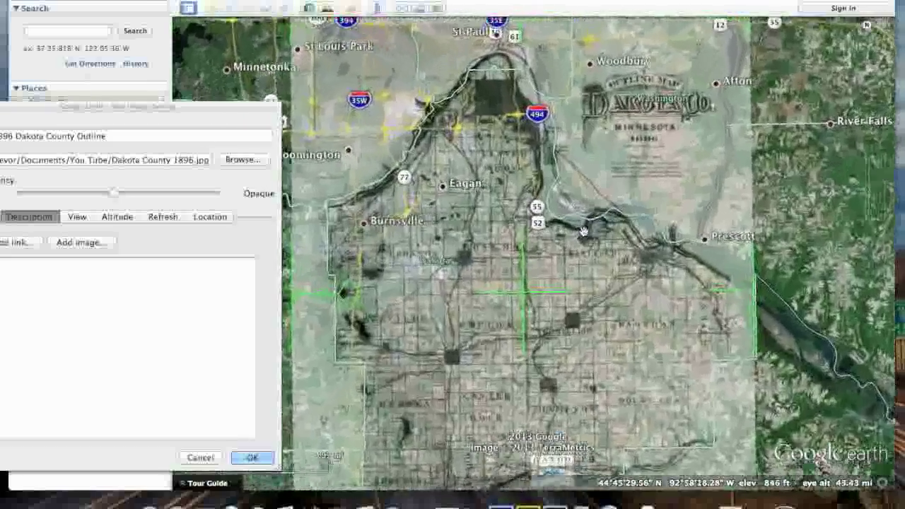
scroll(609, 295, up, 1)
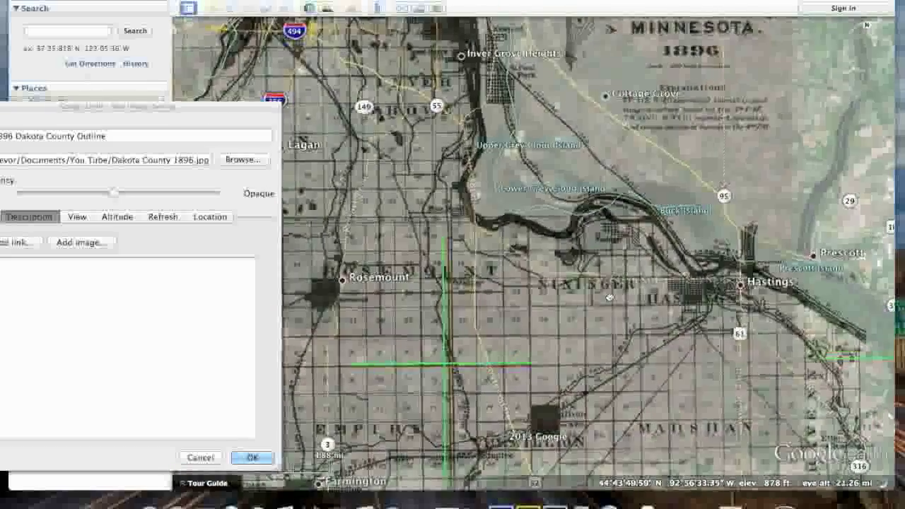
drag(609, 300, 641, 377)
drag(590, 311, 622, 356)
drag(564, 185, 692, 255)
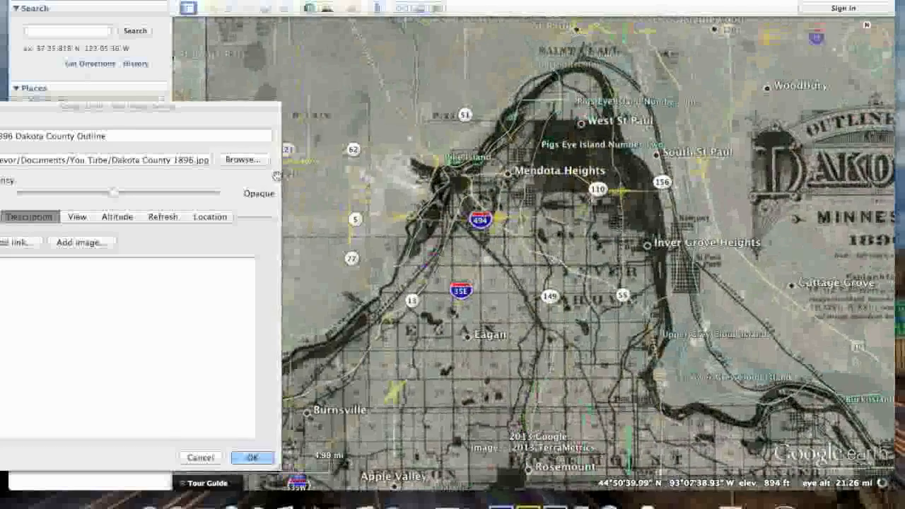
drag(114, 193, 98, 192)
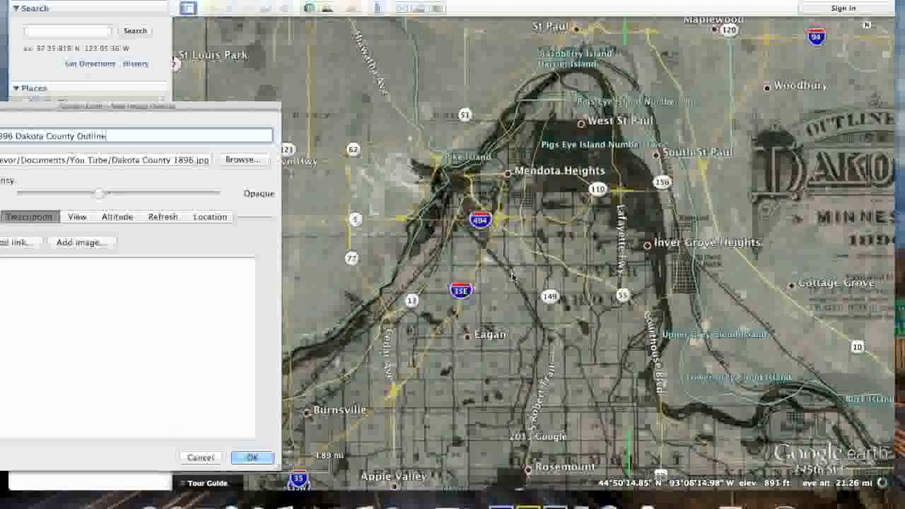
drag(511, 283, 662, 4)
drag(668, 83, 544, 146)
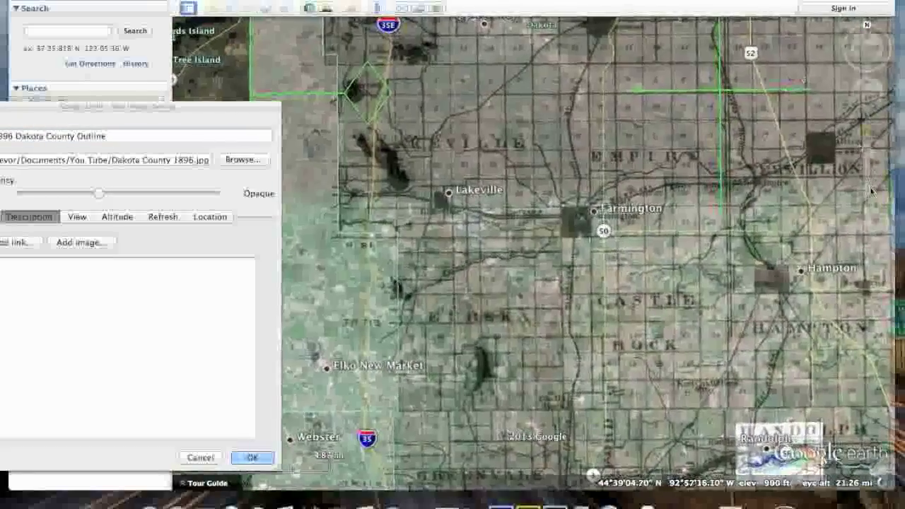
Make the 1896 Dakota County Outline overlay fully opaque and save it.
click(868, 231)
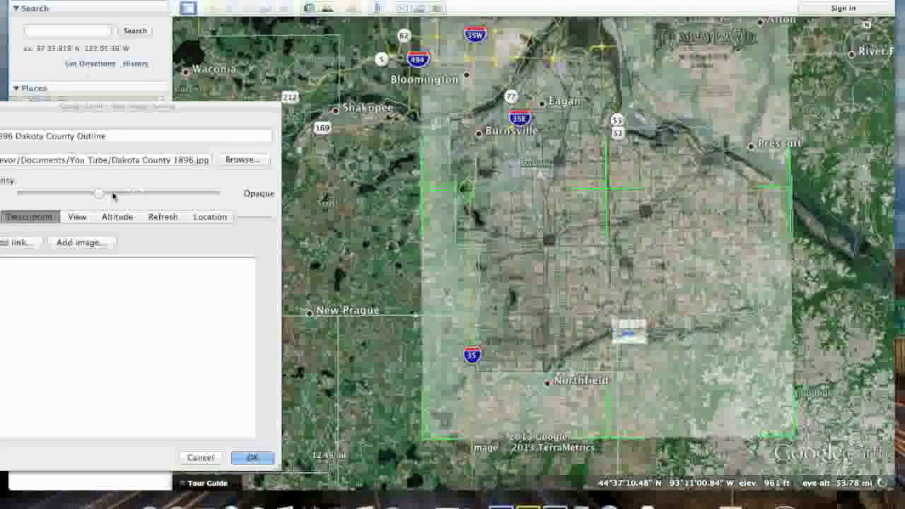
drag(99, 193, 216, 193)
click(256, 460)
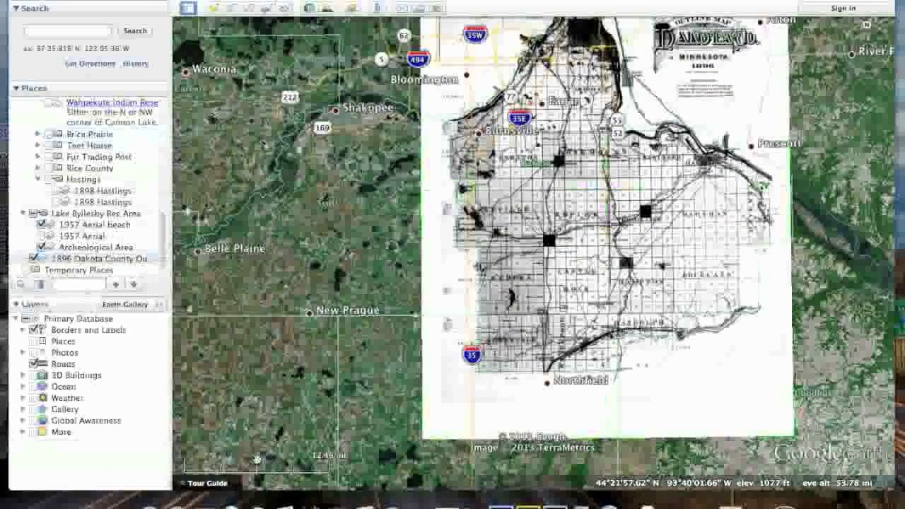
Move the 1896 Dakota County Outline overlay into the You Tube How to folder in My Places.
drag(86, 261, 97, 138)
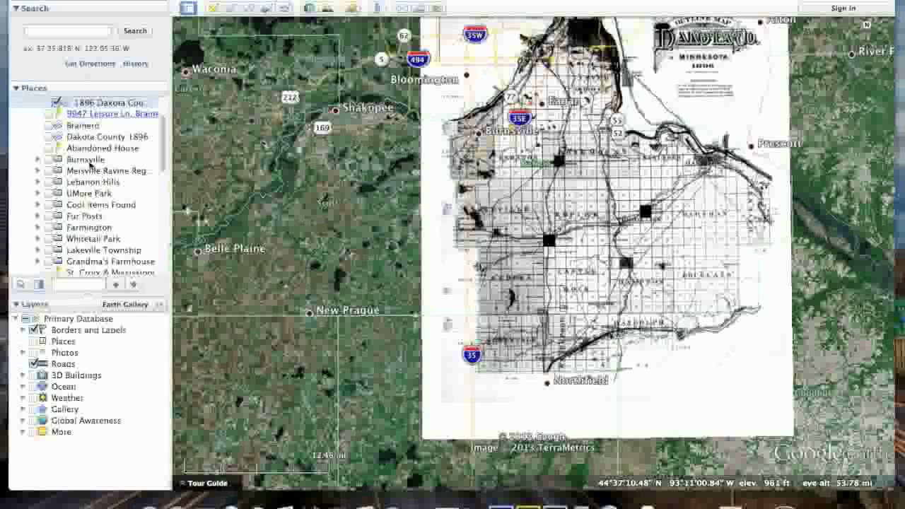
mouse_move(161, 142)
mouse_down()
mouse_move(166, 175)
mouse_move(170, 119)
mouse_move(160, 182)
mouse_move(164, 135)
mouse_up()
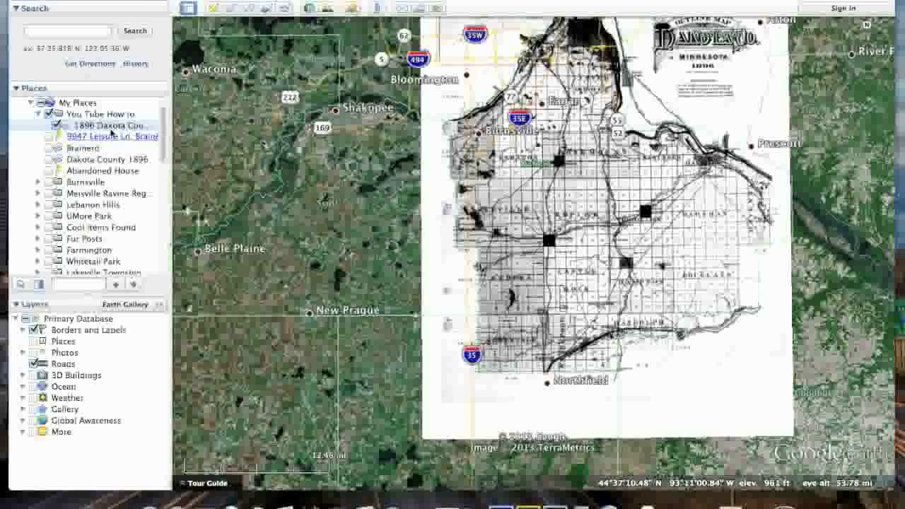
scroll(153, 130, up, 2)
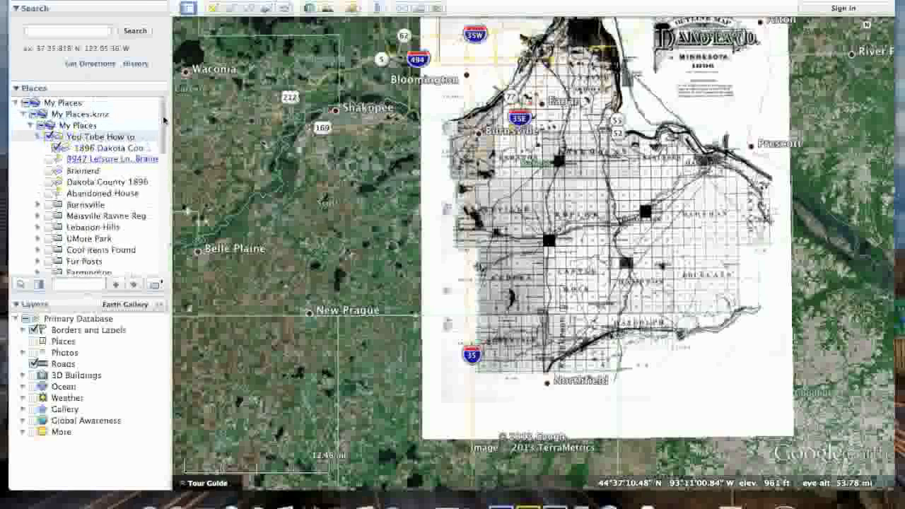
Reopen the 1896 Dakota County Outline overlay for editing, stretch its east edge slightly outward, and save it.
click(130, 150)
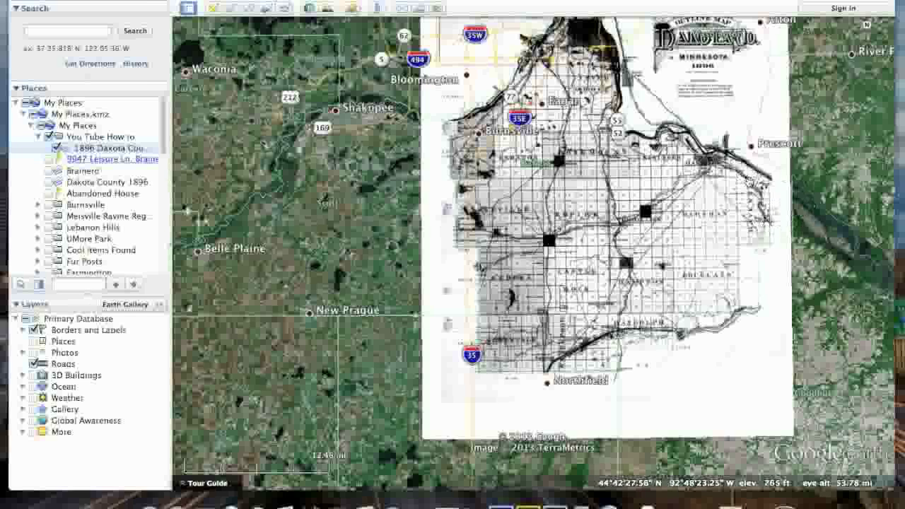
right_click(93, 151)
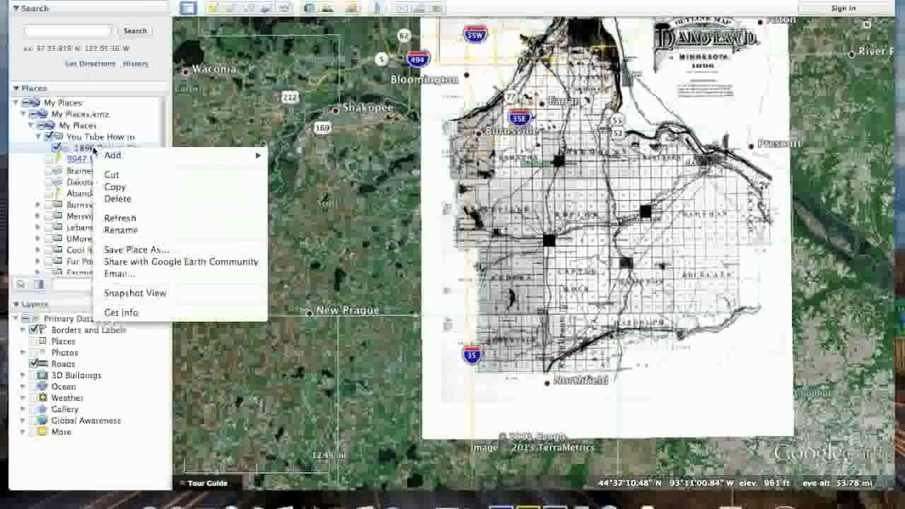
click(142, 313)
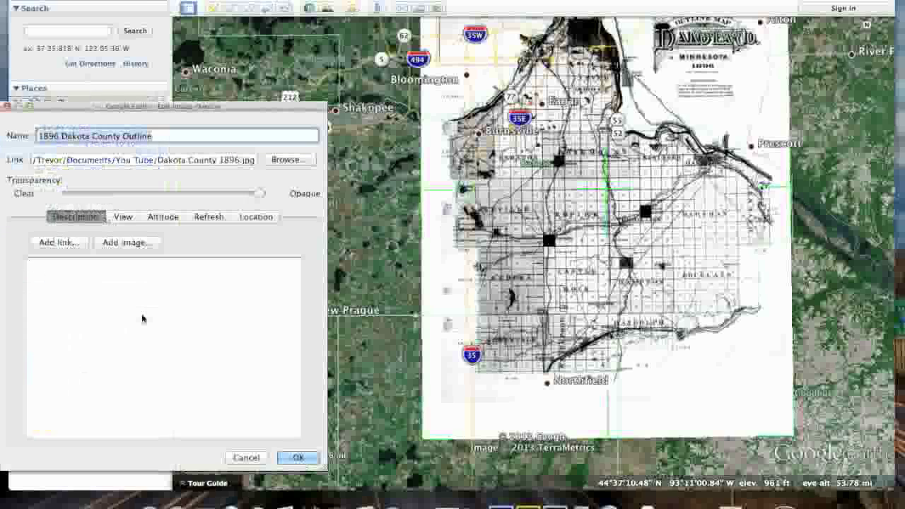
click(792, 193)
drag(792, 193, 813, 188)
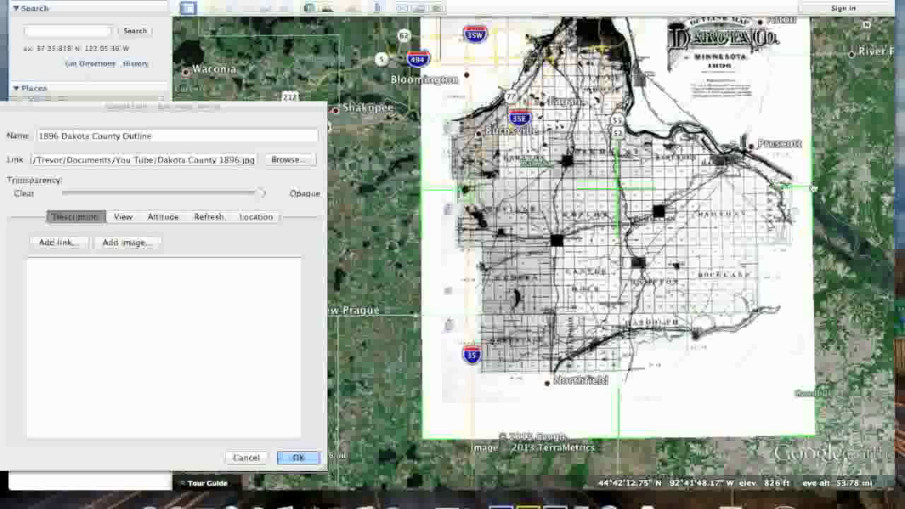
click(298, 458)
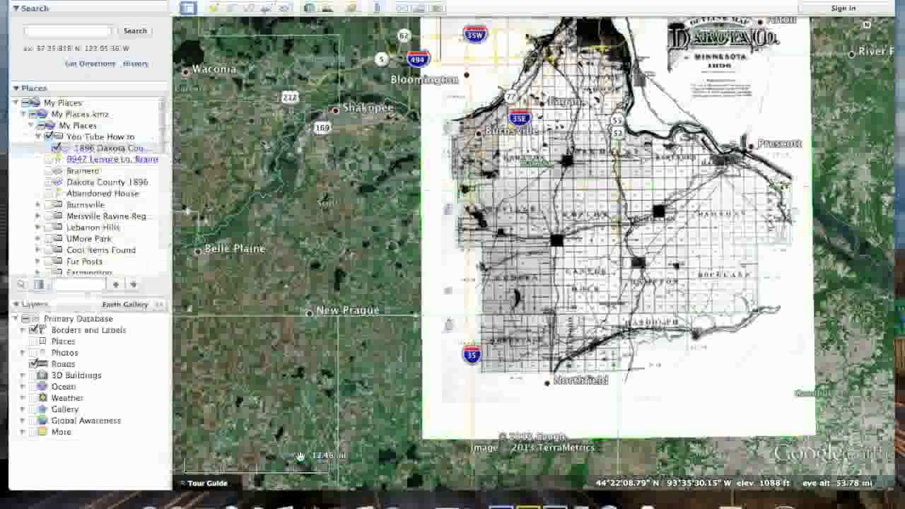
Add an image overlay named "County Park" in the You Tube How to folder and load Untitled-1.jpg into it.
click(105, 137)
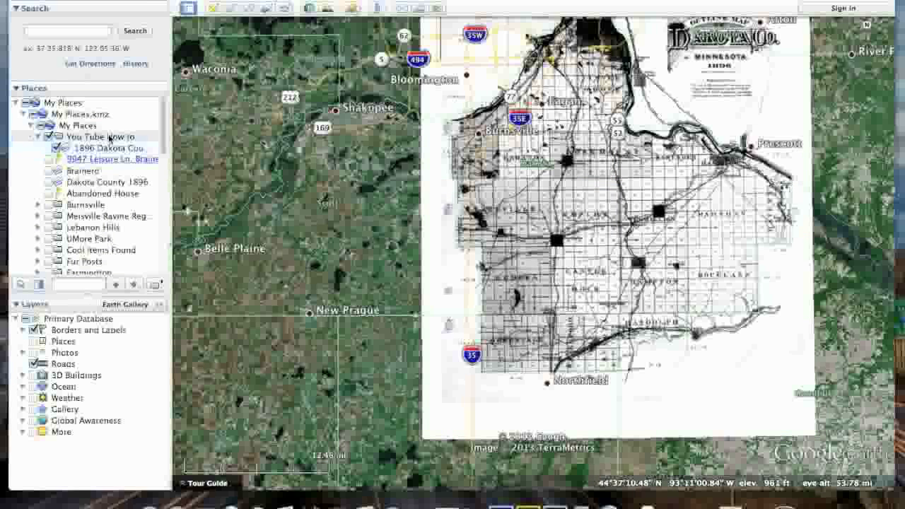
click(263, 11)
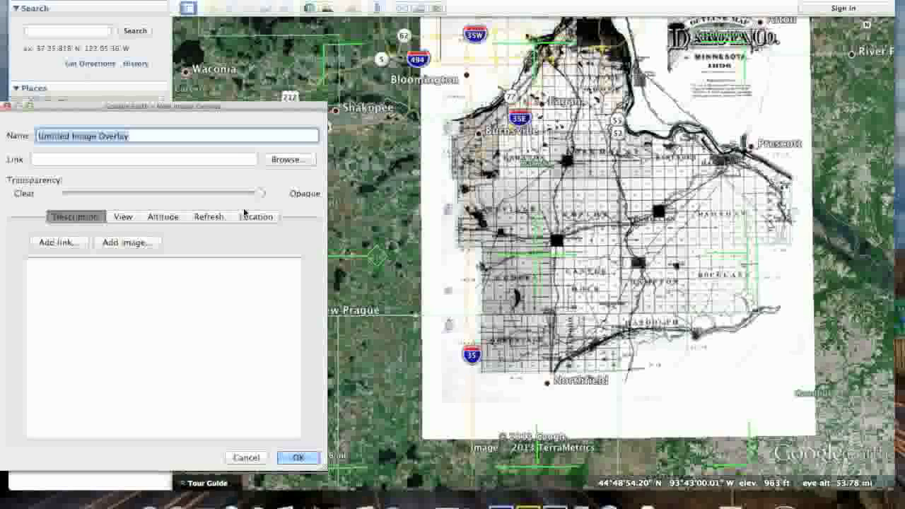
text(L)
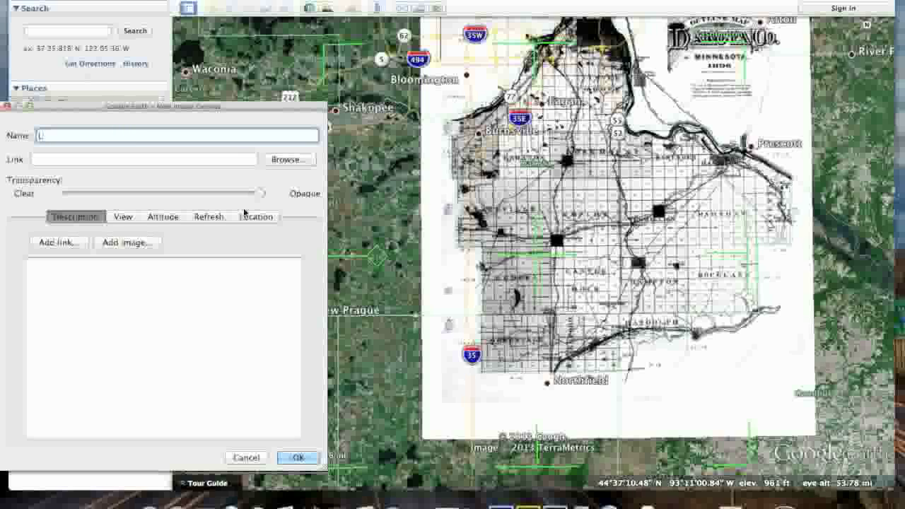
text(ounty Park)
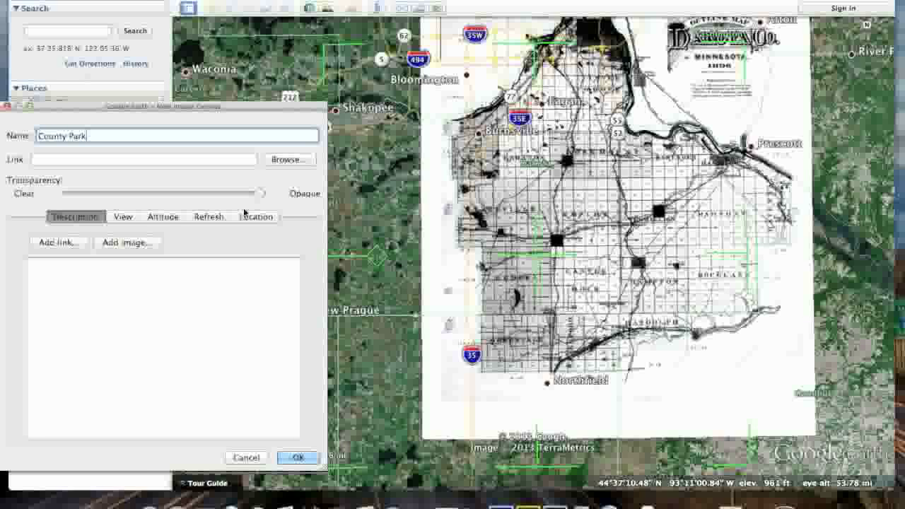
click(300, 157)
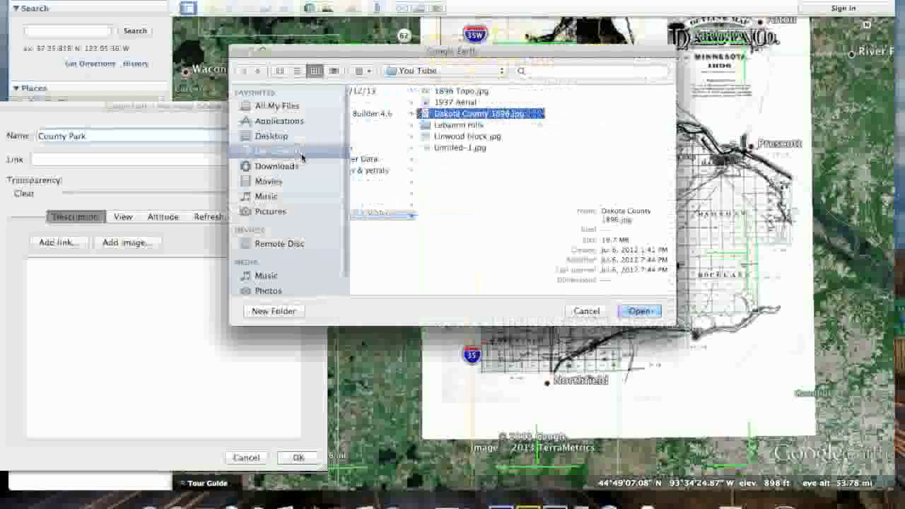
click(457, 148)
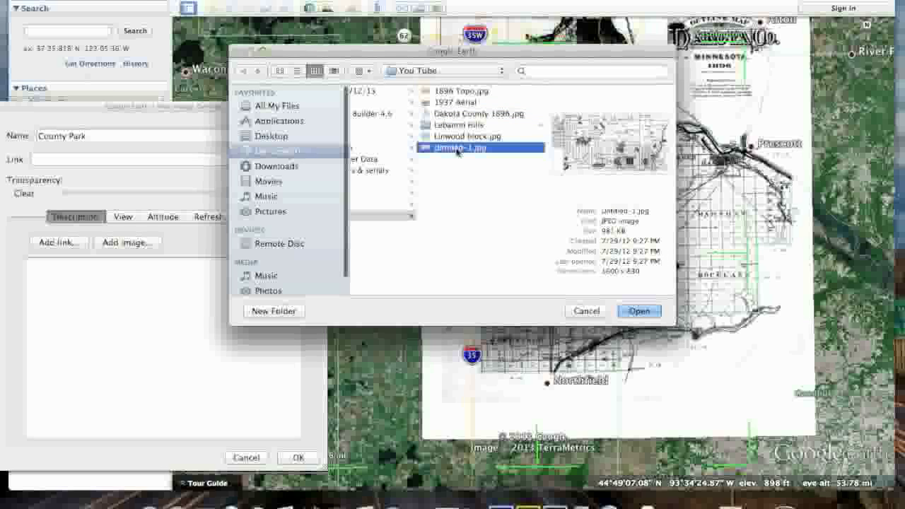
click(638, 311)
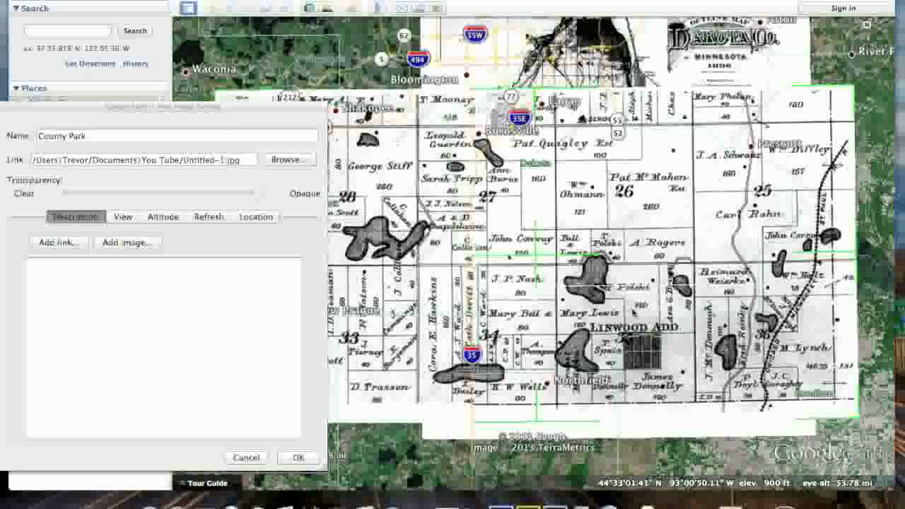
Shrink the County Park overlay proportionally and move it onto the Rosemount area of the county outline map.
mouse_move(854, 90)
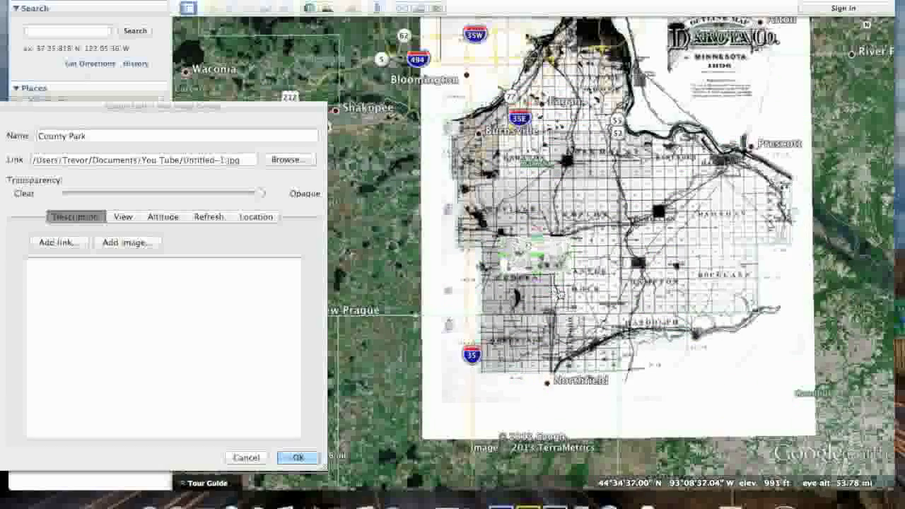
drag(536, 261, 596, 132)
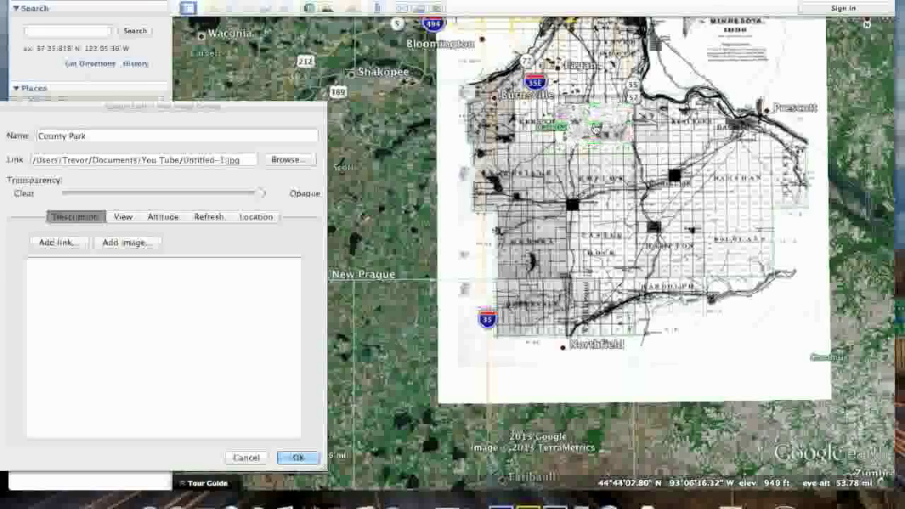
scroll(639, 161, down, 1)
scroll(638, 161, up, 5)
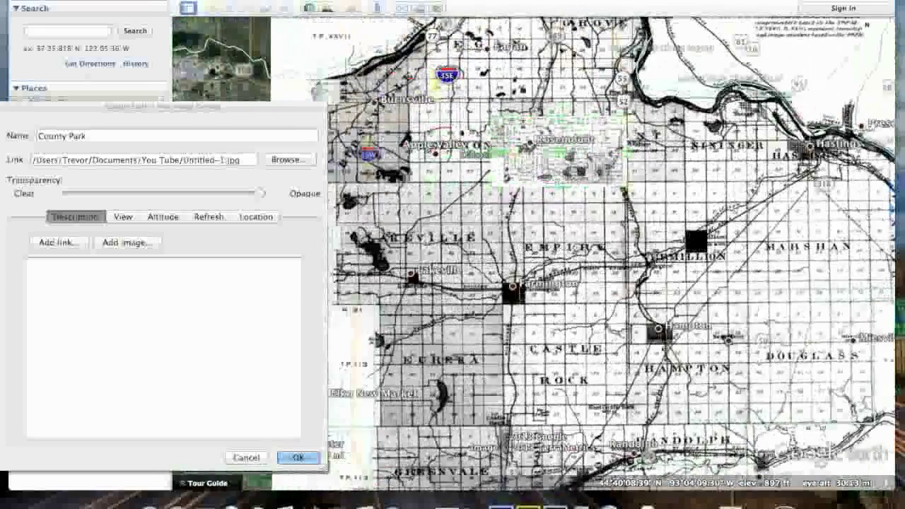
drag(589, 245, 617, 253)
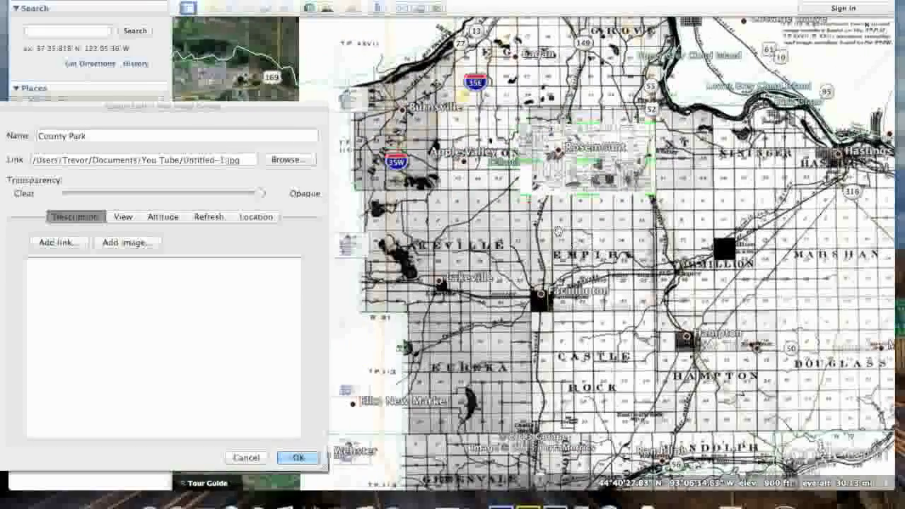
scroll(498, 204, up, 2)
scroll(498, 204, up, 5)
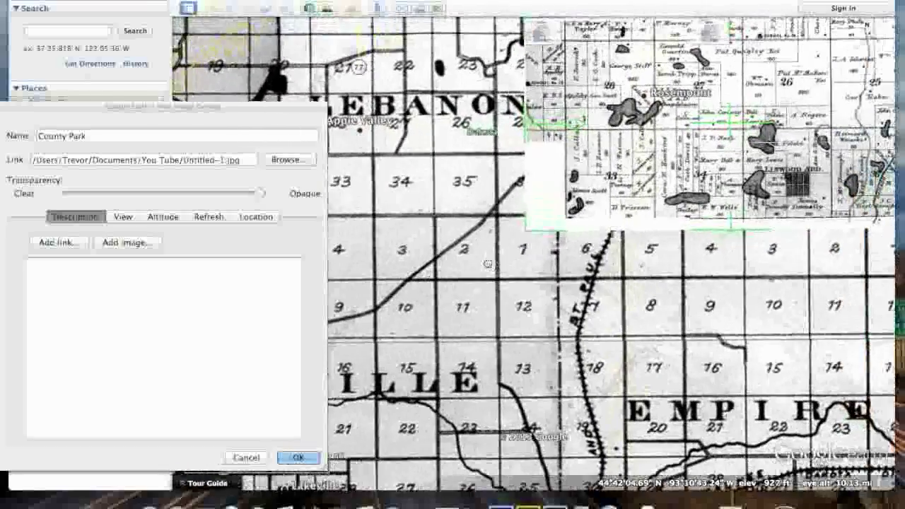
drag(488, 264, 475, 267)
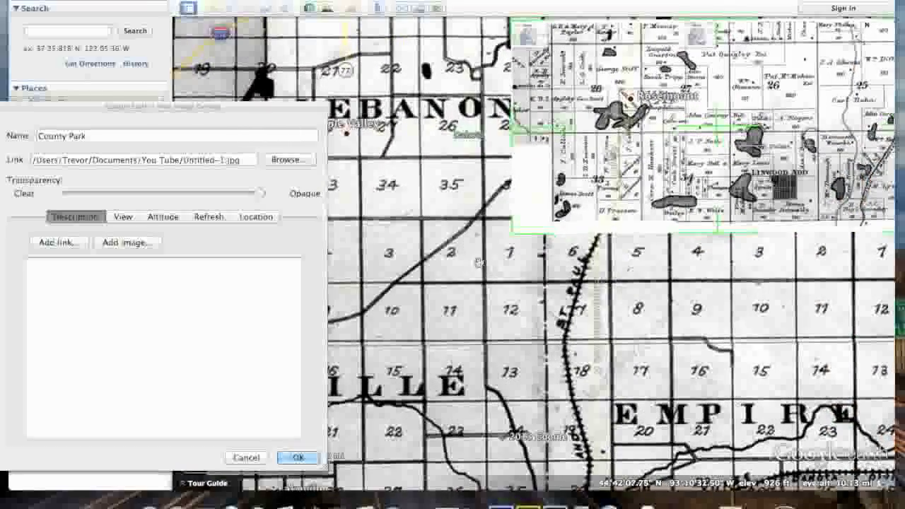
Move the County Park overlay to the southern edge of Lebanon township and rescale it proportionally toward the section grid.
drag(717, 132, 686, 318)
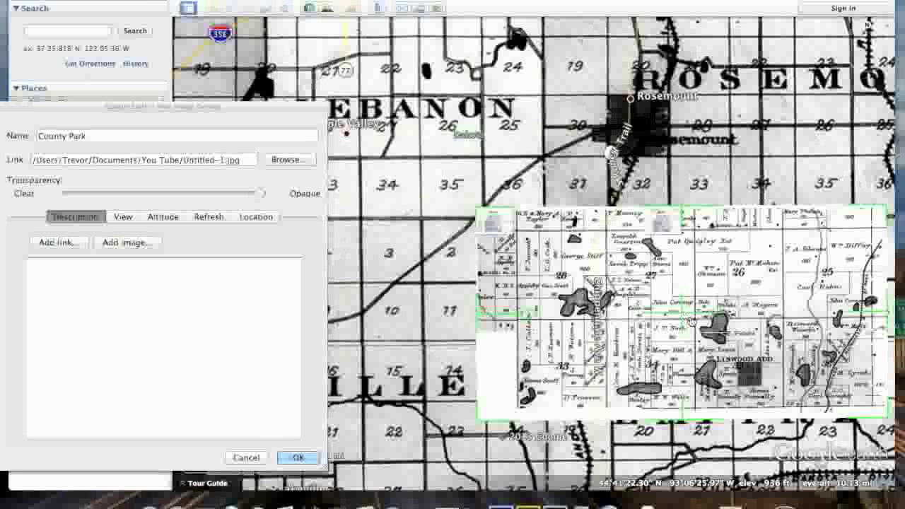
drag(685, 316, 507, 210)
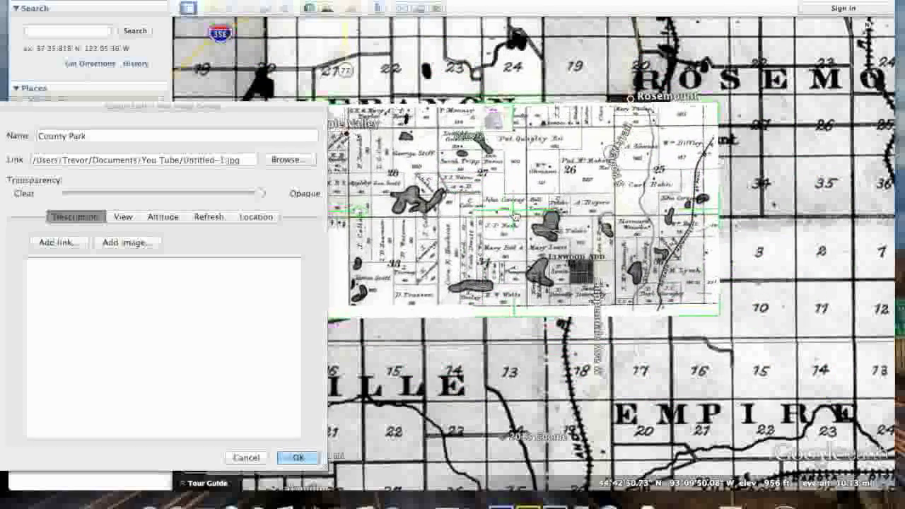
shift+drag(720, 317, 586, 248)
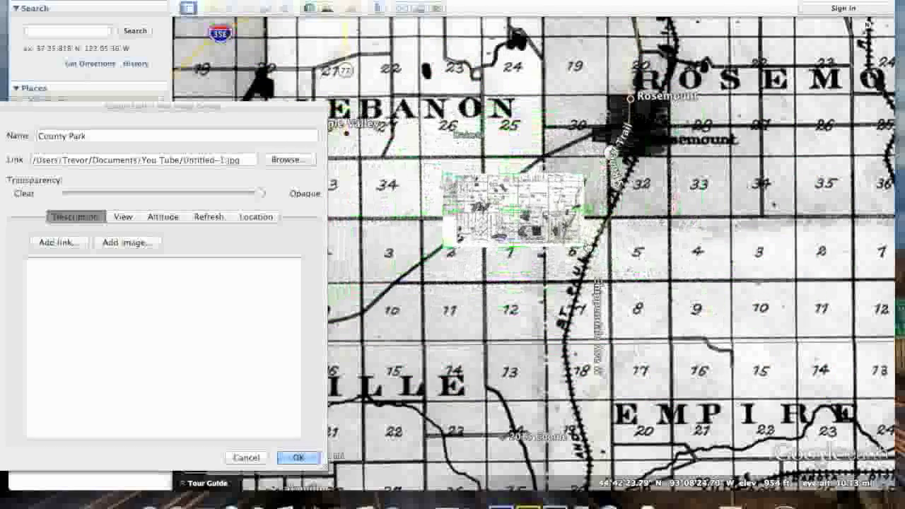
drag(517, 216, 389, 189)
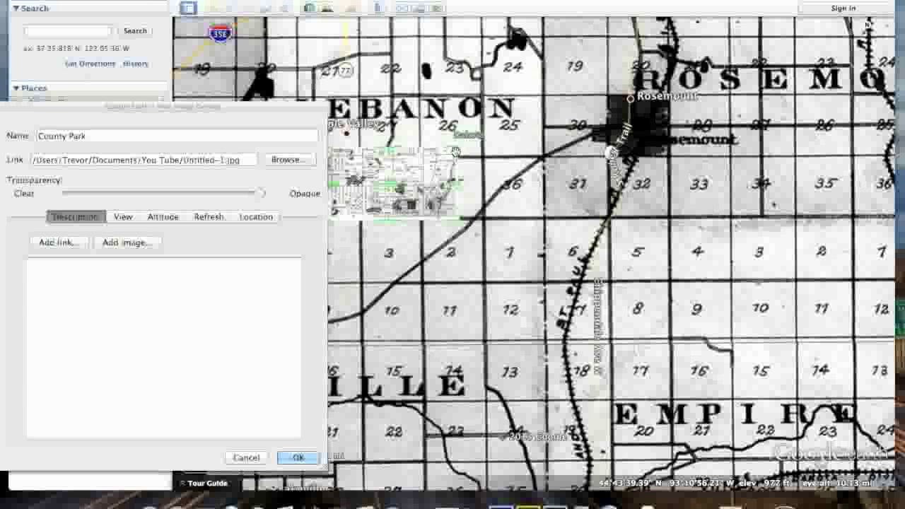
shift+drag(480, 132, 482, 132)
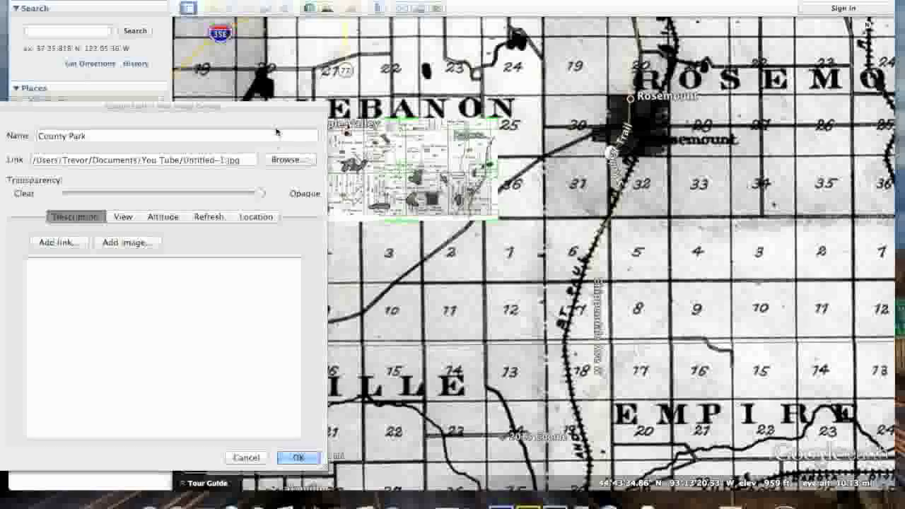
Make the County Park overlay mostly transparent and shift it slightly over Lebanon sections 33 to 35.
drag(283, 106, 171, 100)
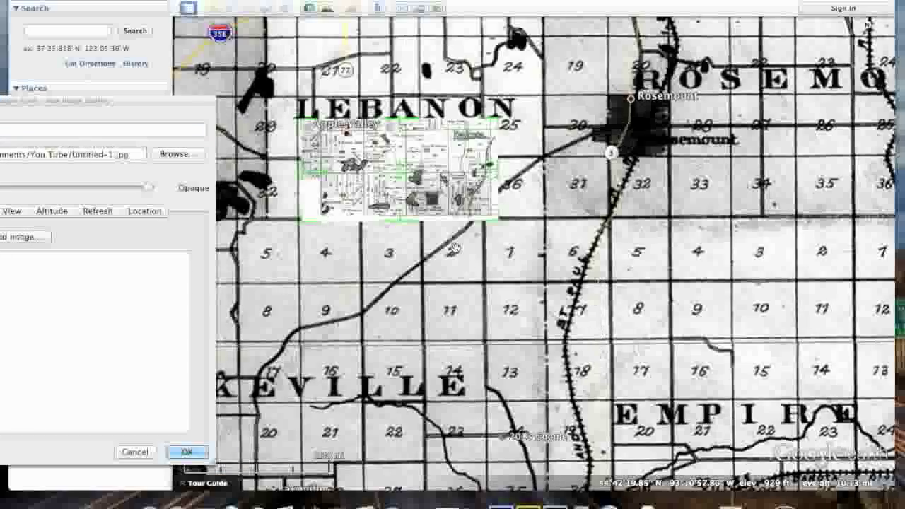
scroll(454, 247, up, 5)
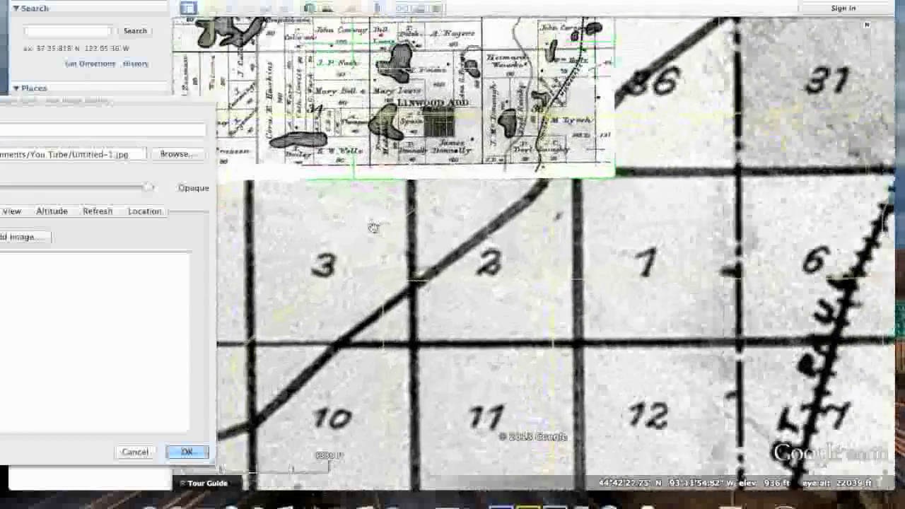
scroll(373, 228, down, 3)
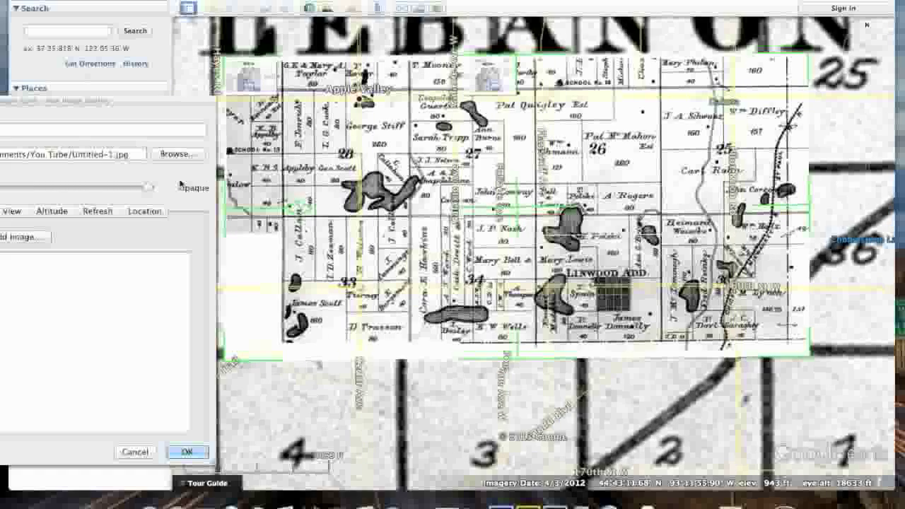
drag(147, 186, 89, 187)
drag(58, 182, 35, 183)
drag(520, 206, 497, 248)
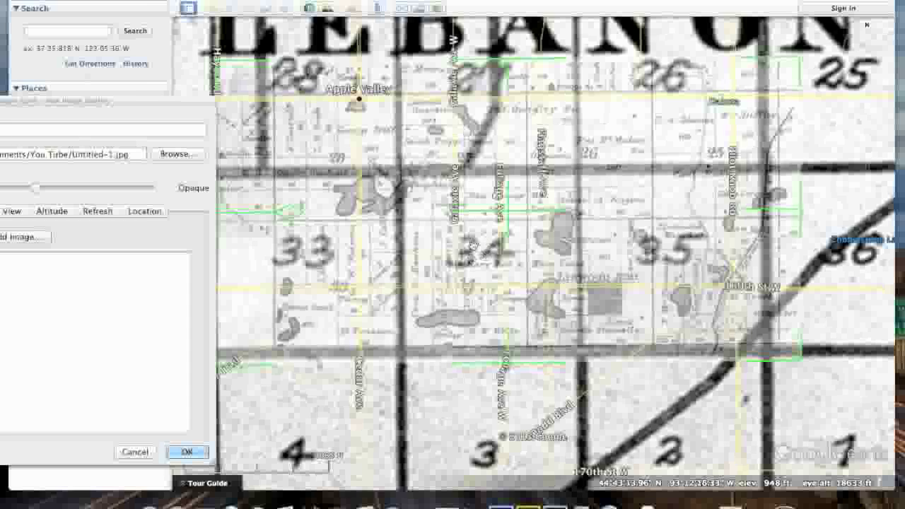
Enlarge the County Park overlay proportionally and reposition it so its section lines meet the Lebanon township grid.
shift+drag(800, 61, 836, 4)
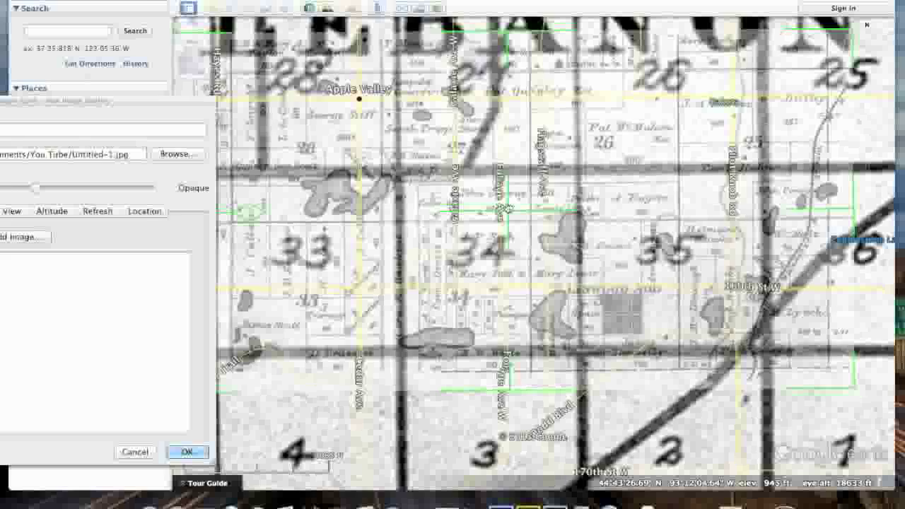
drag(509, 213, 524, 197)
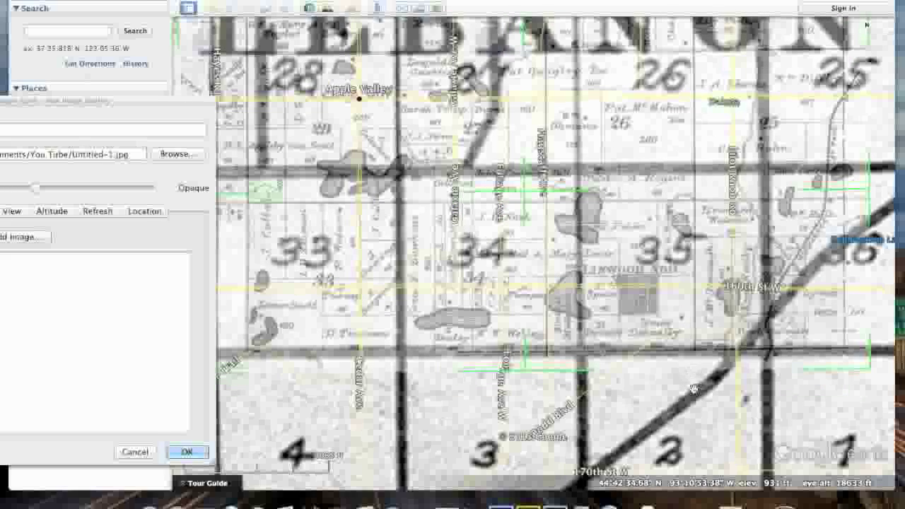
drag(775, 403, 728, 450)
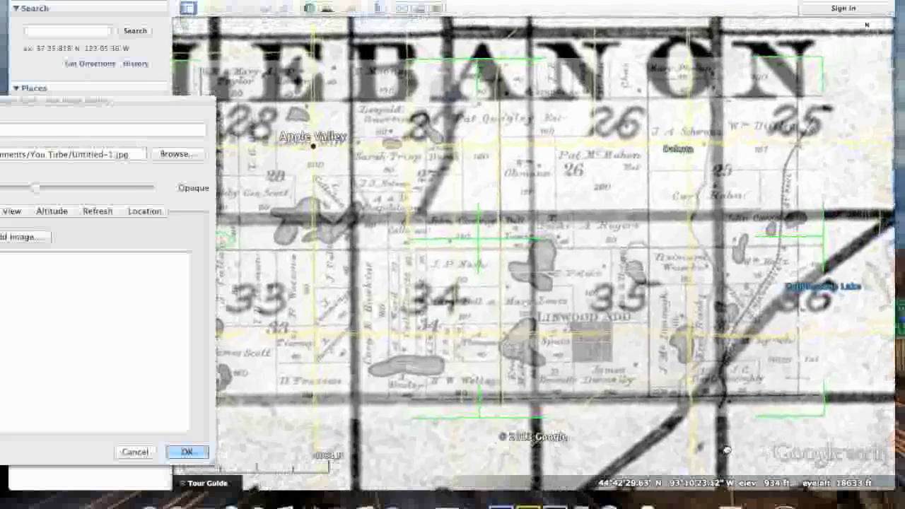
drag(826, 61, 856, 32)
drag(474, 243, 493, 215)
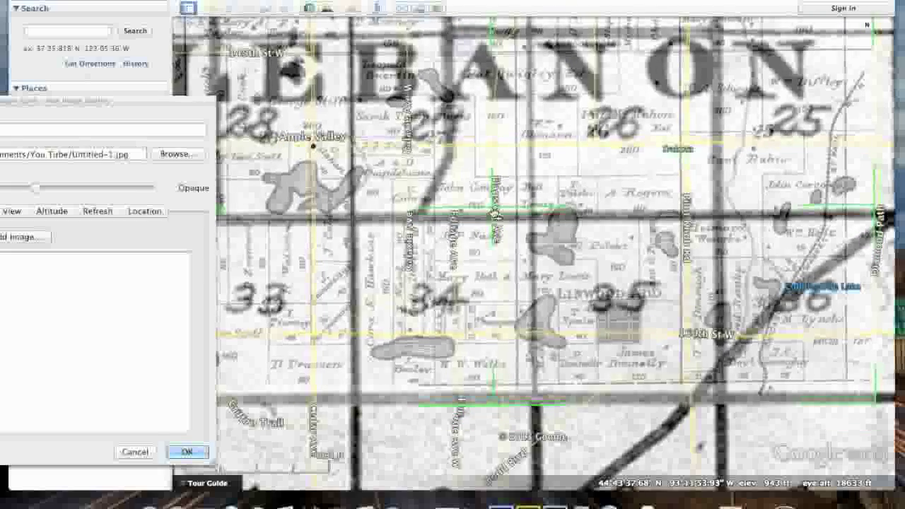
drag(511, 210, 532, 213)
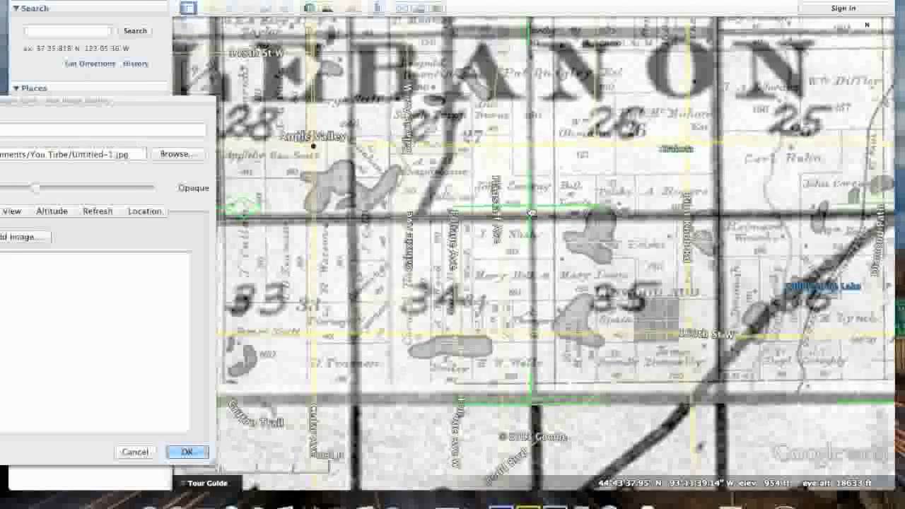
Vary the County Park overlay's opacity to compare its section lines with the county map beneath.
mouse_move(39, 186)
mouse_down()
mouse_move(81, 185)
mouse_move(46, 183)
mouse_up()
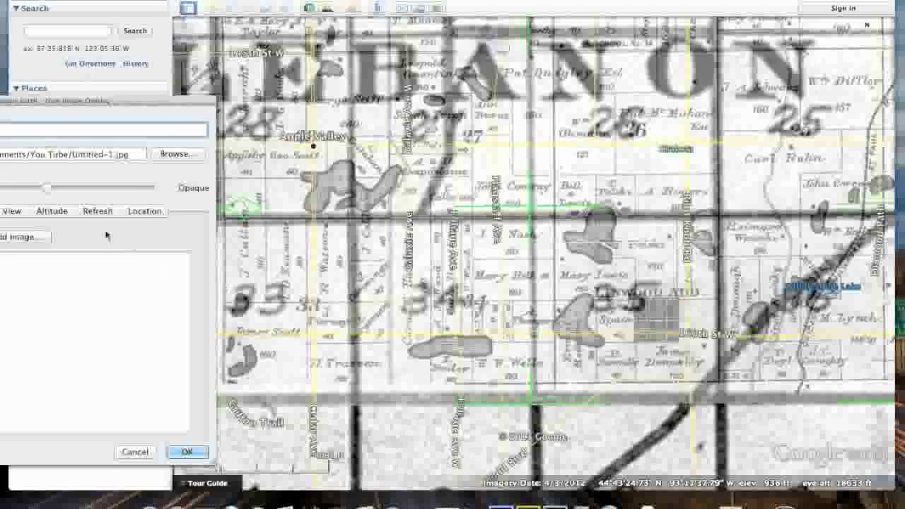
drag(49, 188, 130, 186)
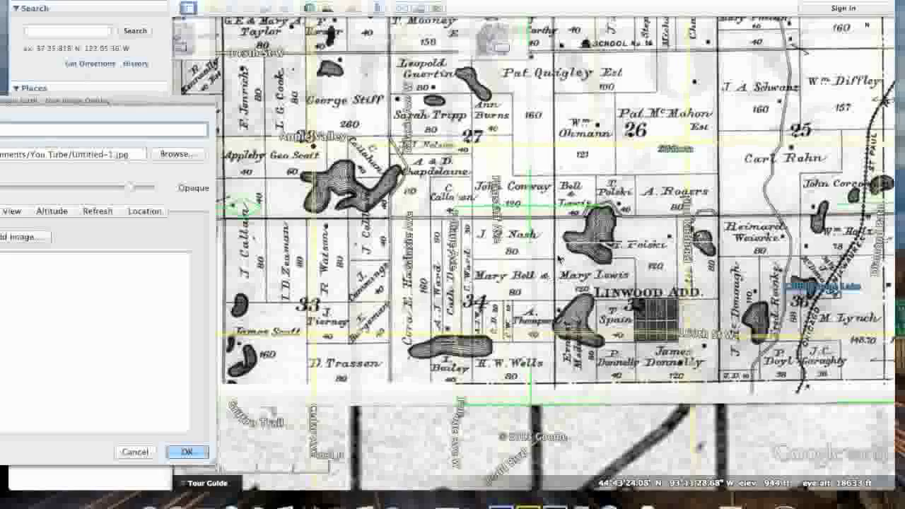
drag(130, 187, 57, 188)
Stretch the County Park overlay's west edge outward to fit the section grid, and save it fully opaque.
drag(391, 147, 560, 136)
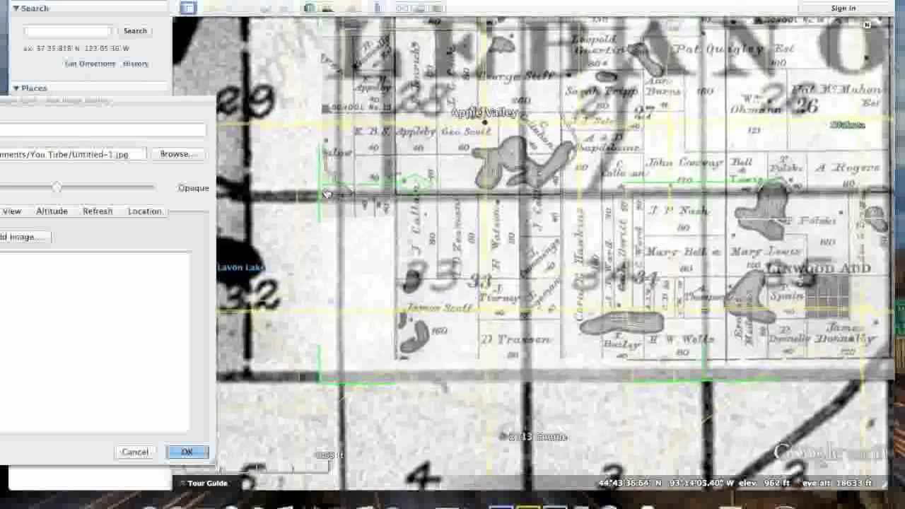
drag(320, 191, 268, 191)
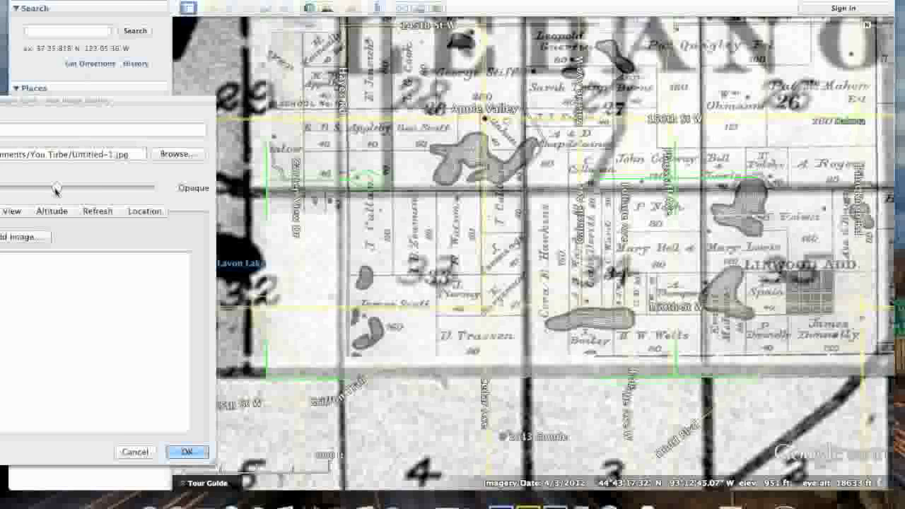
drag(57, 190, 147, 188)
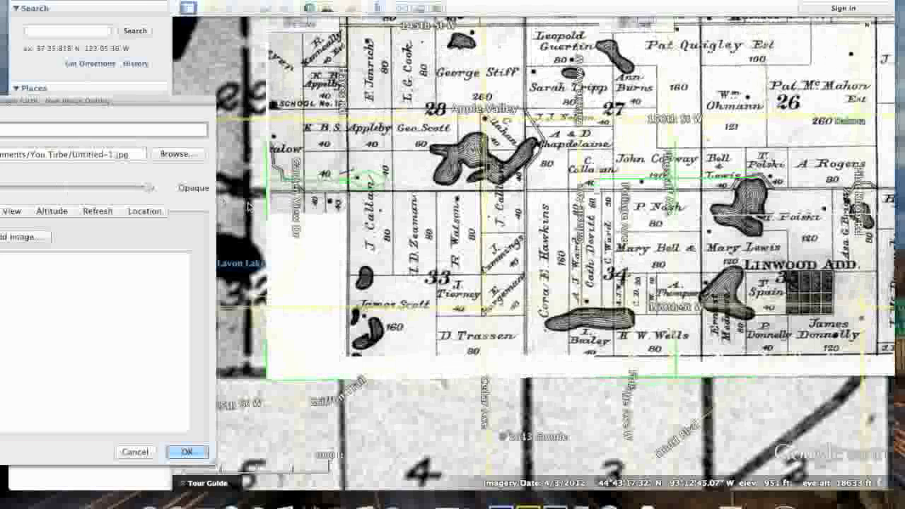
click(187, 452)
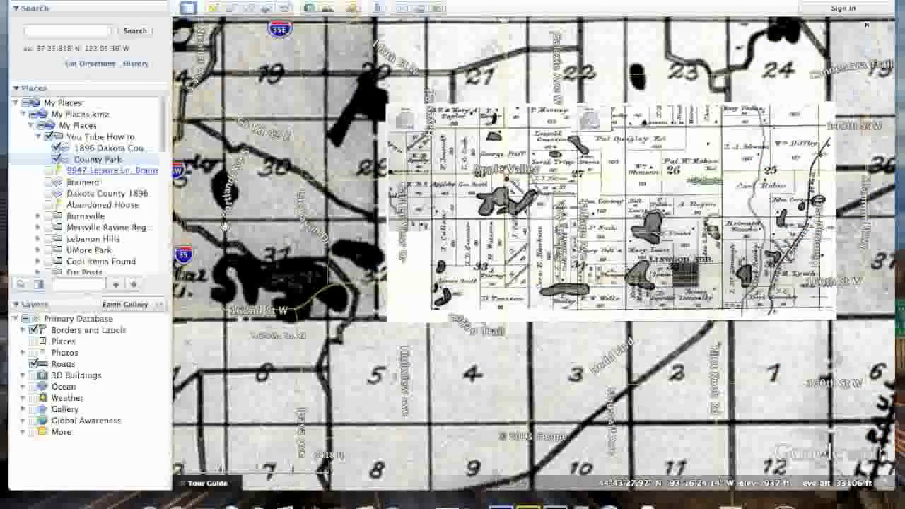
Hide the 1896 Dakota County Outline overlay and examine the County Park map against the satellite imagery.
click(56, 148)
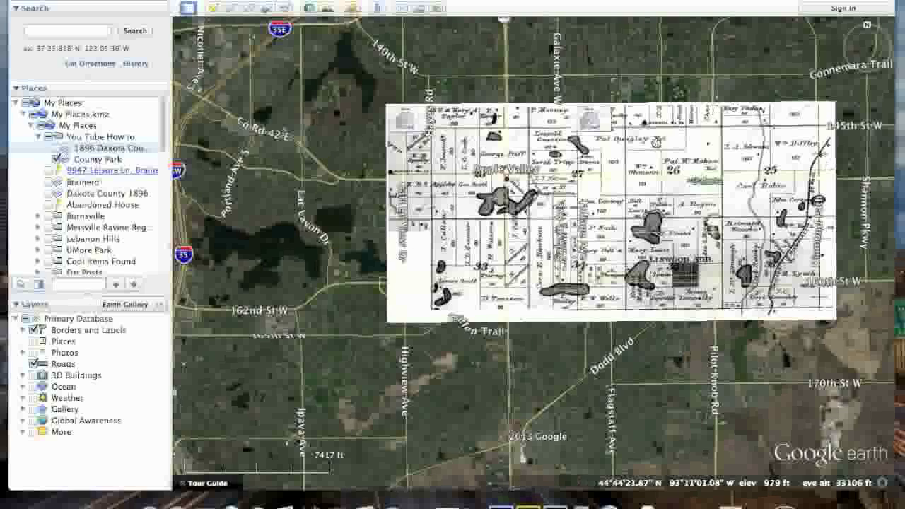
drag(674, 226, 609, 231)
scroll(610, 232, up, 2)
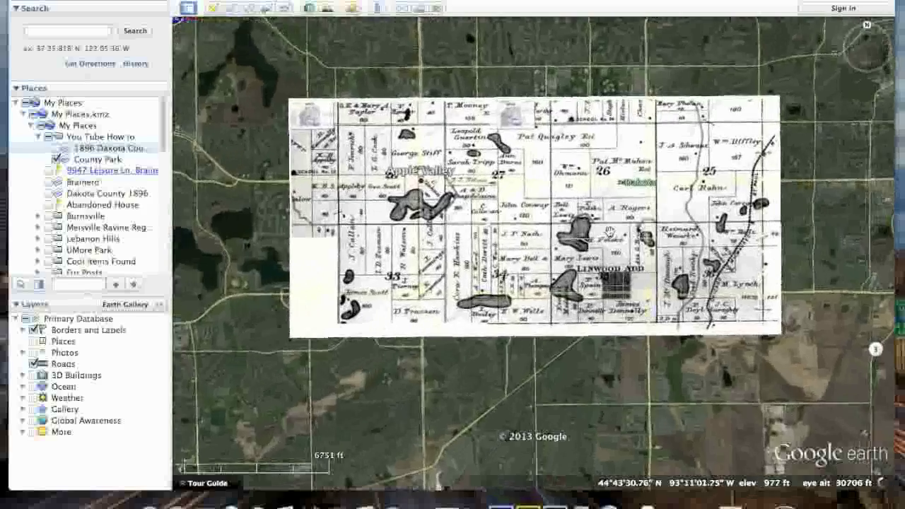
scroll(610, 232, up, 5)
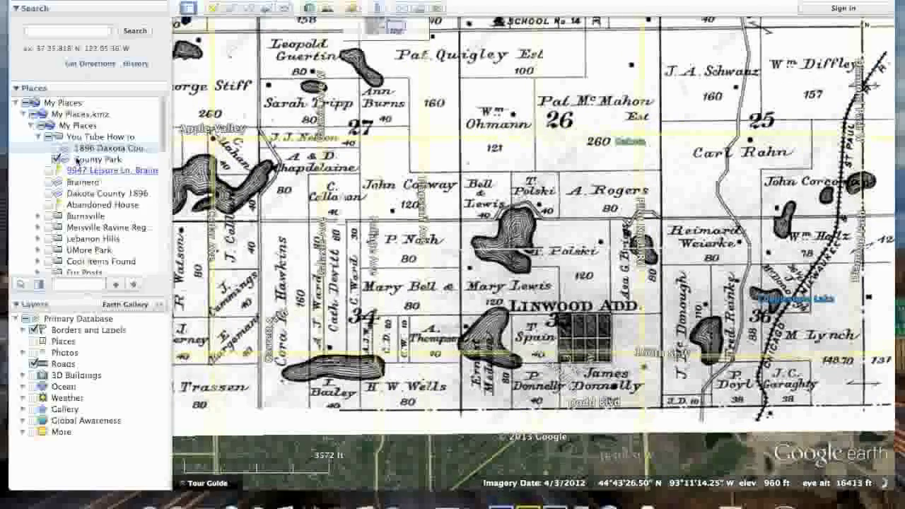
Reopen the County Park overlay for editing and move it northeast of Apple Valley, toward Rosemount.
click(77, 160)
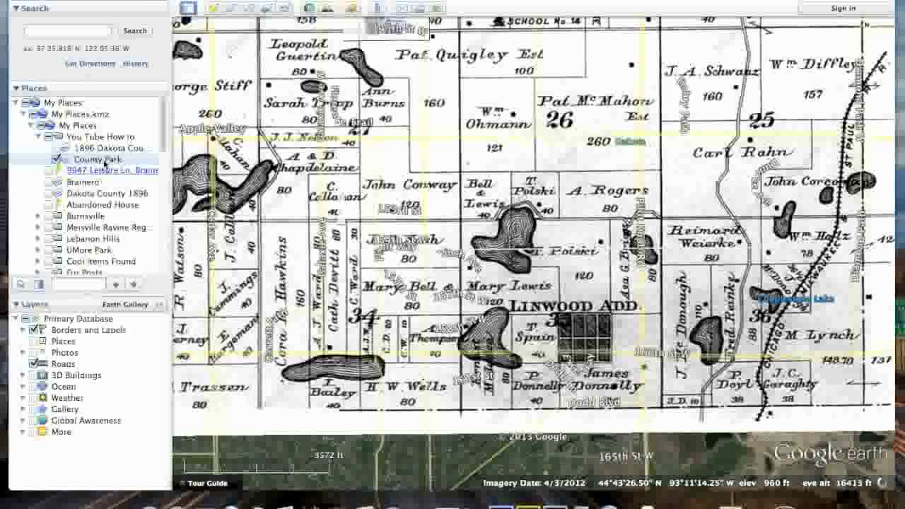
right_click(104, 161)
click(138, 327)
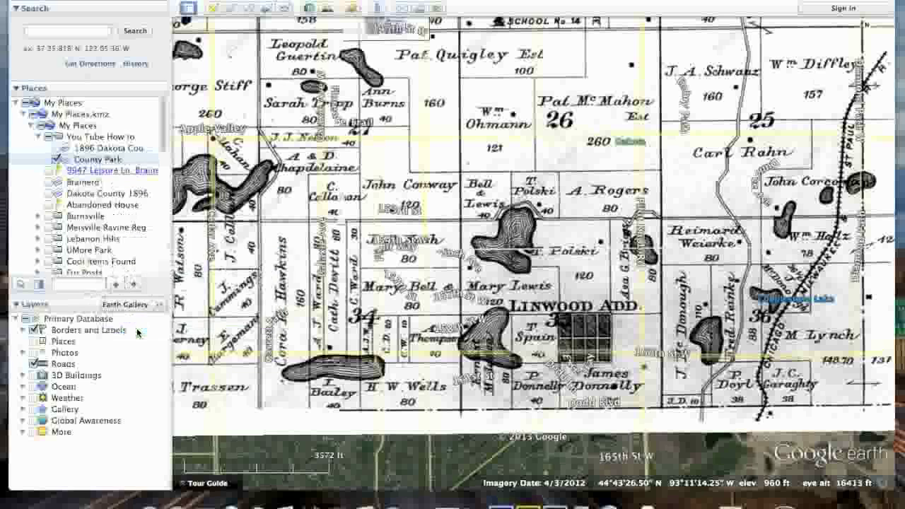
drag(308, 105, 198, 140)
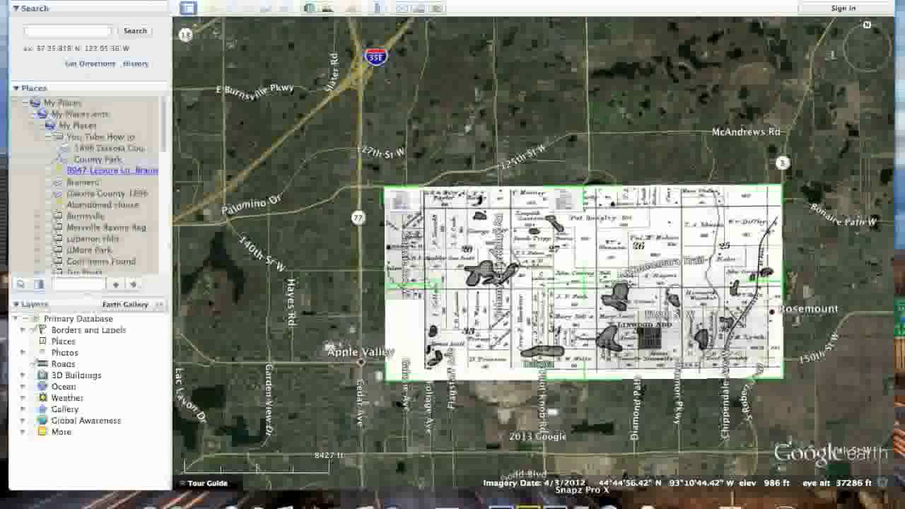
click(554, 436)
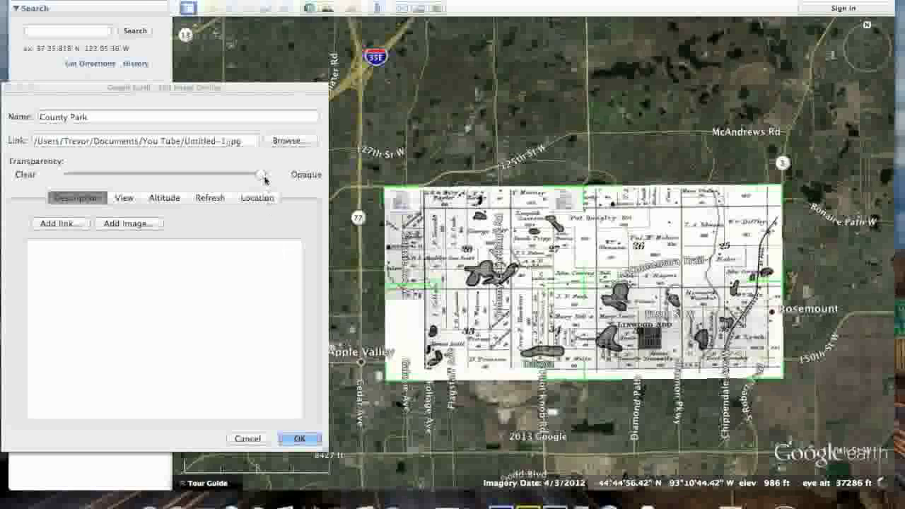
Make the County Park overlay fully clear and examine the satellite imagery beneath it.
drag(262, 175, 69, 174)
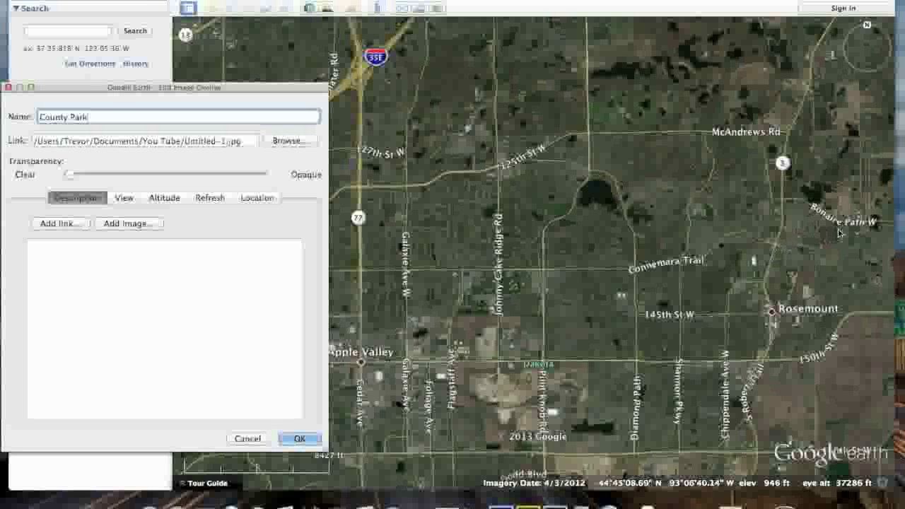
click(867, 227)
click(867, 228)
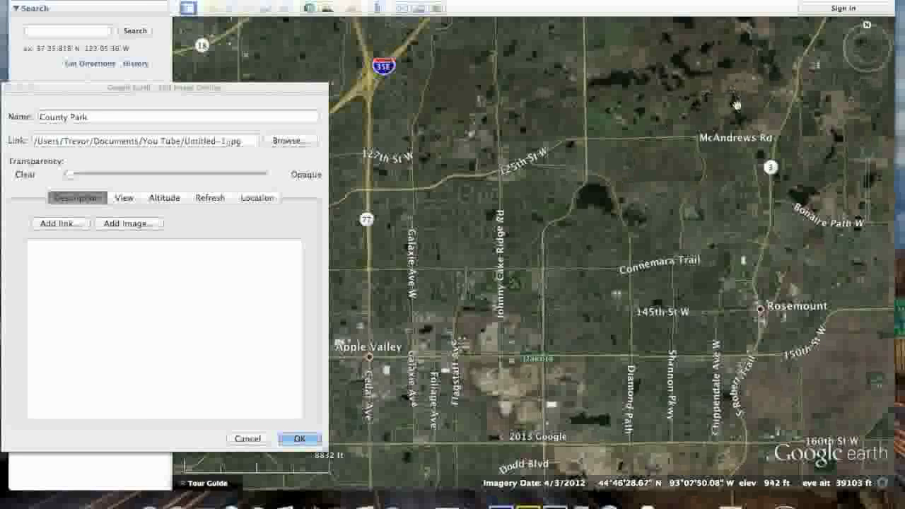
Make the County Park overlay mostly opaque and move it north onto Cliff Rd, just below Eagan.
drag(665, 173, 642, 255)
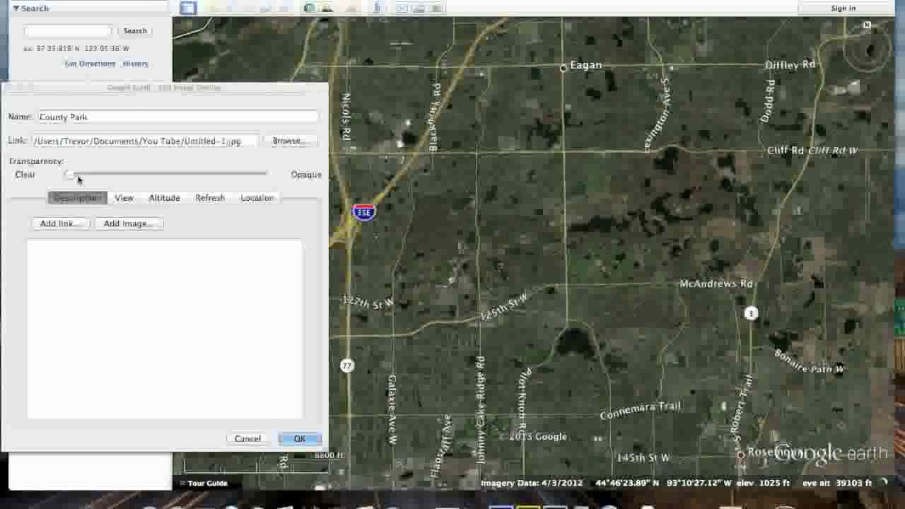
drag(71, 175, 195, 174)
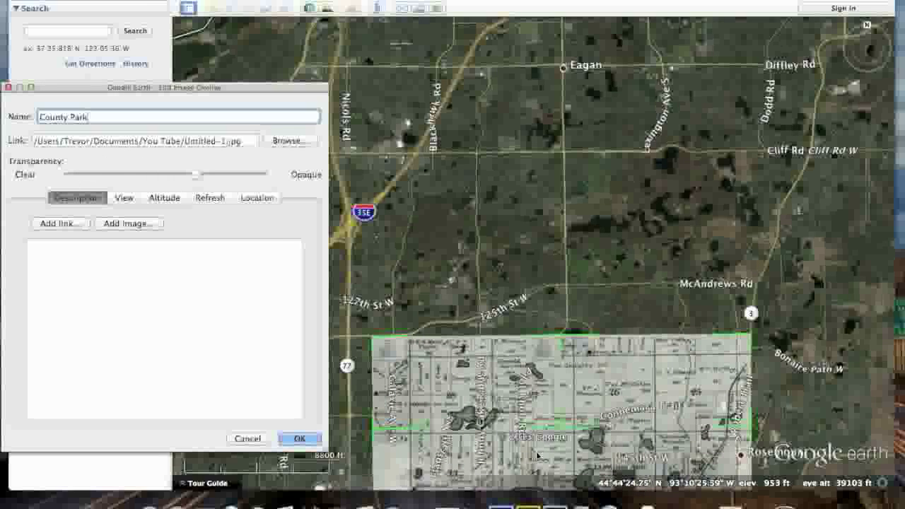
drag(562, 433, 637, 151)
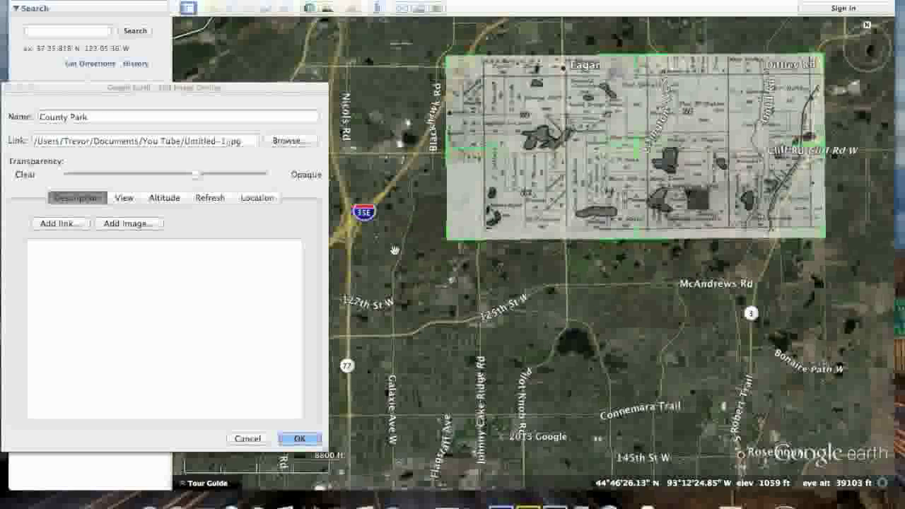
Try the fully opaque County Park overlay slightly farther south, and make it fully clear to compare the lakes beneath.
drag(196, 175, 313, 176)
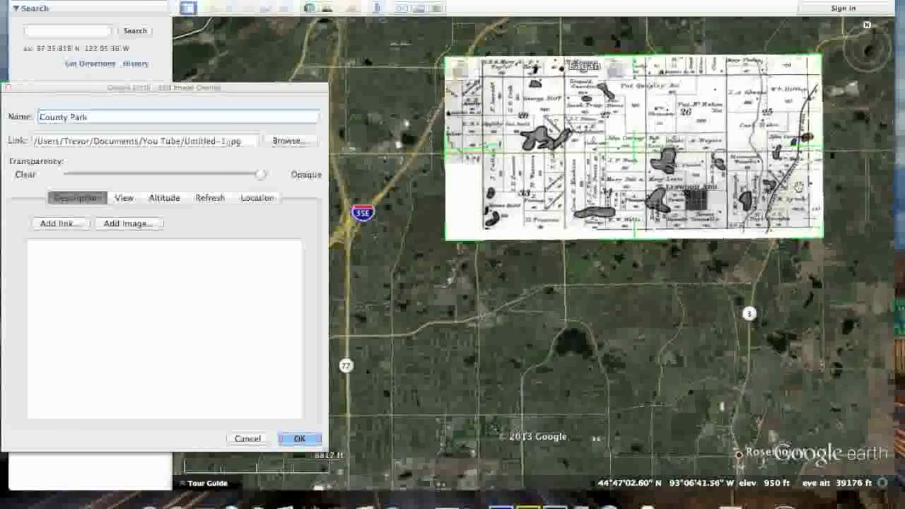
scroll(799, 186, up, 3)
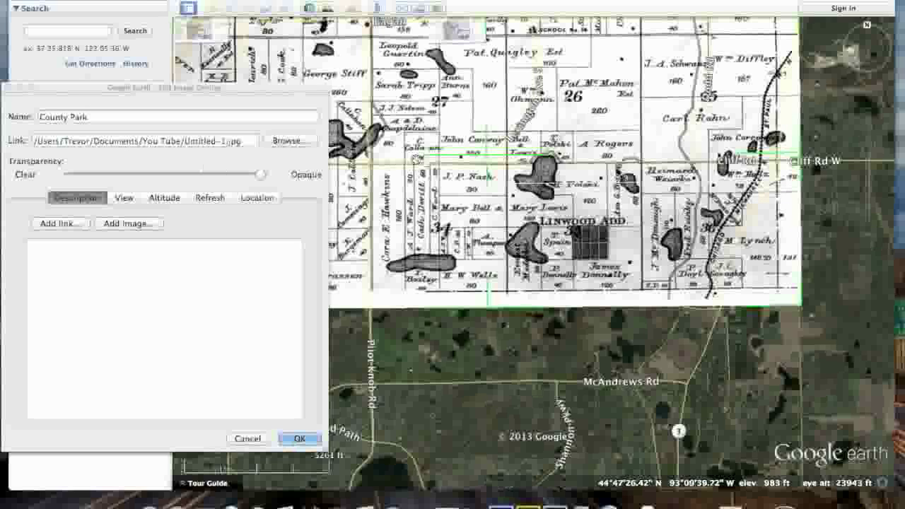
drag(487, 159, 488, 191)
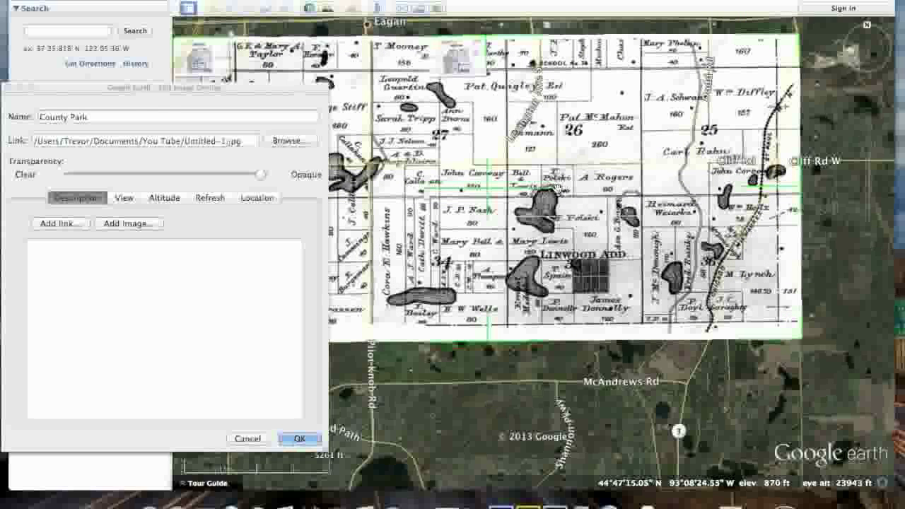
drag(260, 174, 37, 167)
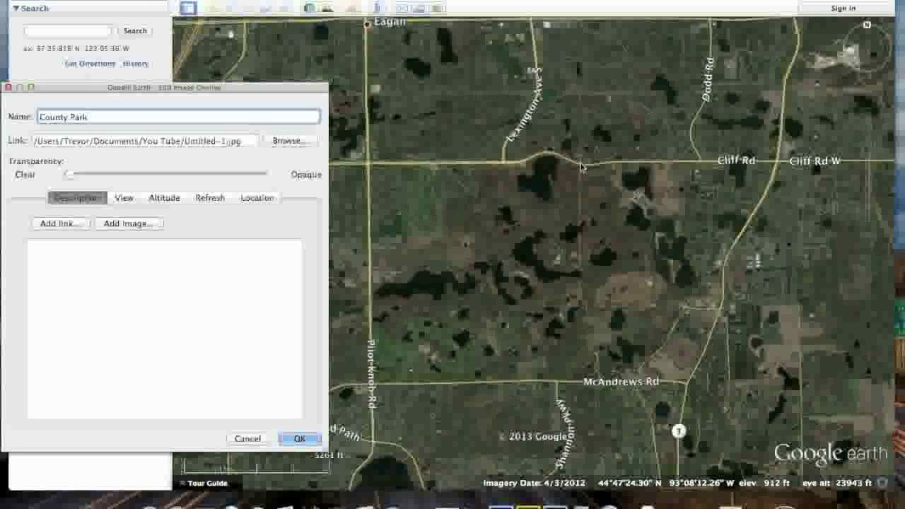
Make the County Park overlay semi-transparent, shift it slightly north along Cliff Rd, and adjust its south edge.
drag(69, 175, 151, 177)
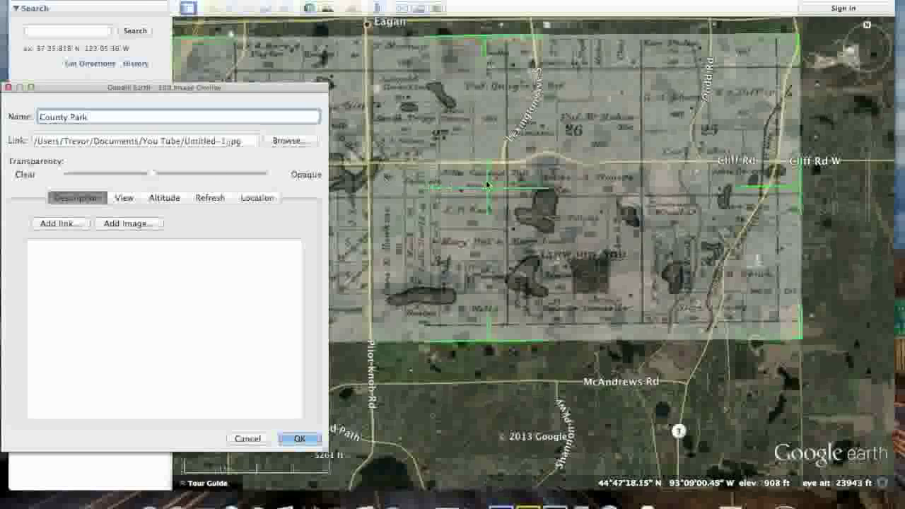
drag(486, 185, 486, 161)
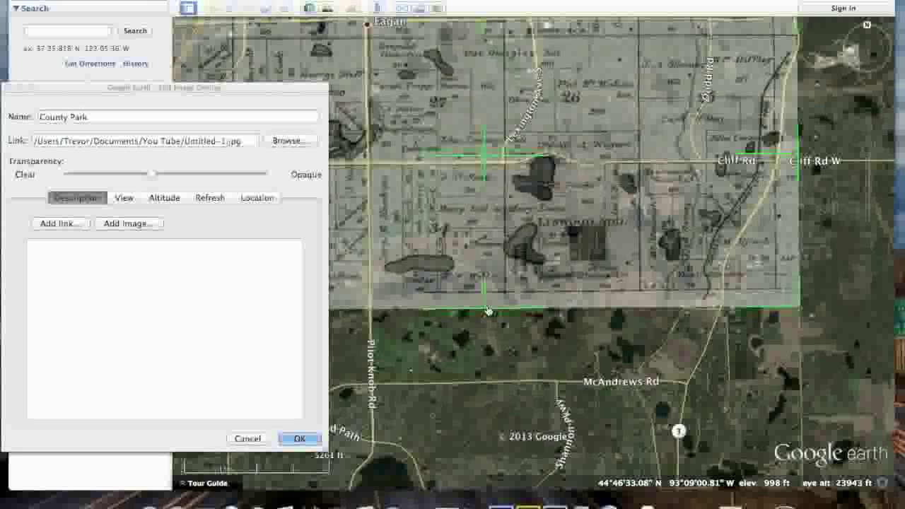
drag(488, 310, 497, 391)
Stretch the overlay's south edge southward to fit the drawn lakes to Holland and Jensen Lakes, and nudge the overlay north.
drag(500, 401, 565, 280)
scroll(582, 308, up, 3)
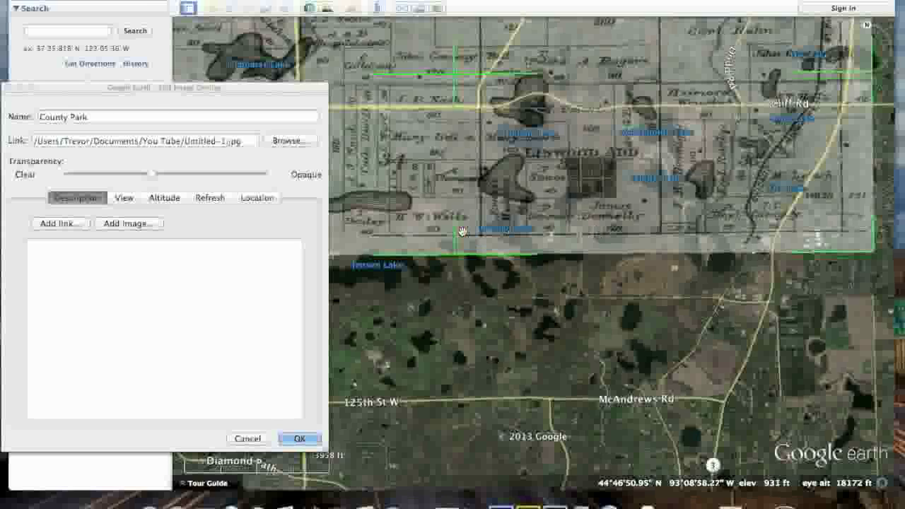
drag(454, 254, 463, 326)
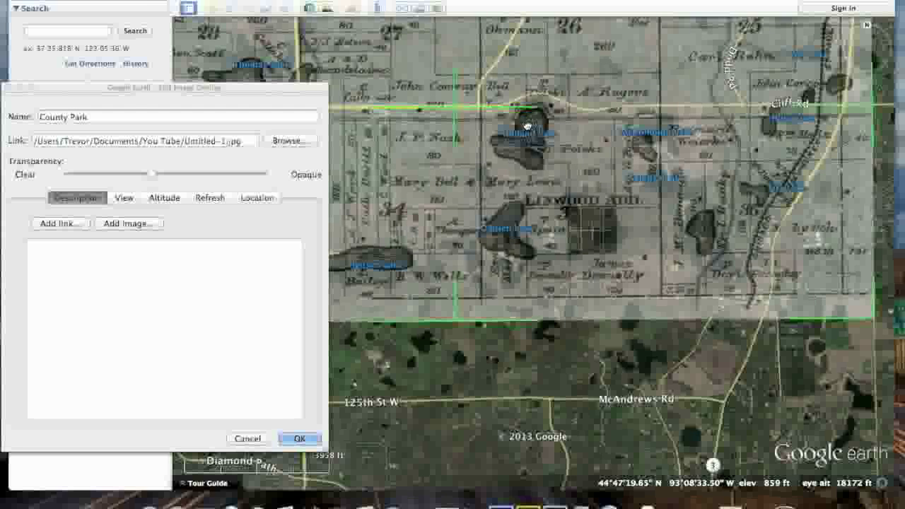
drag(527, 125, 530, 155)
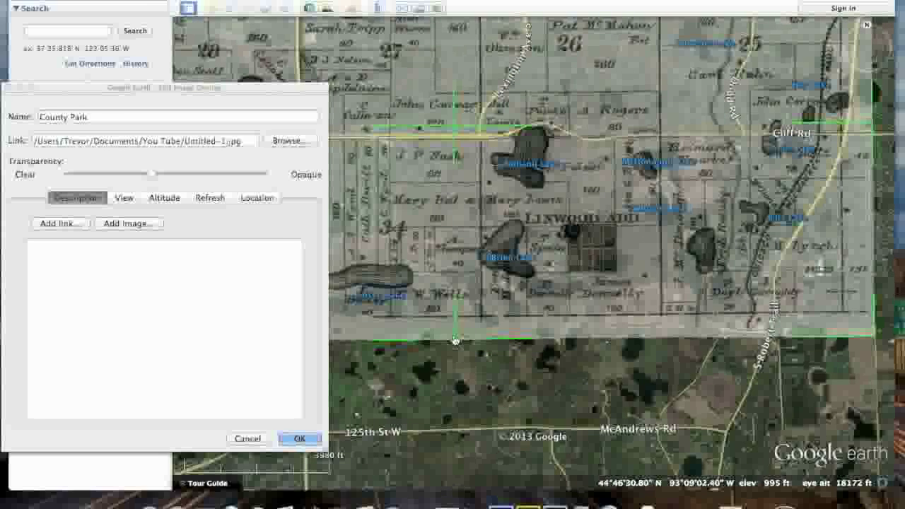
drag(455, 340, 455, 370)
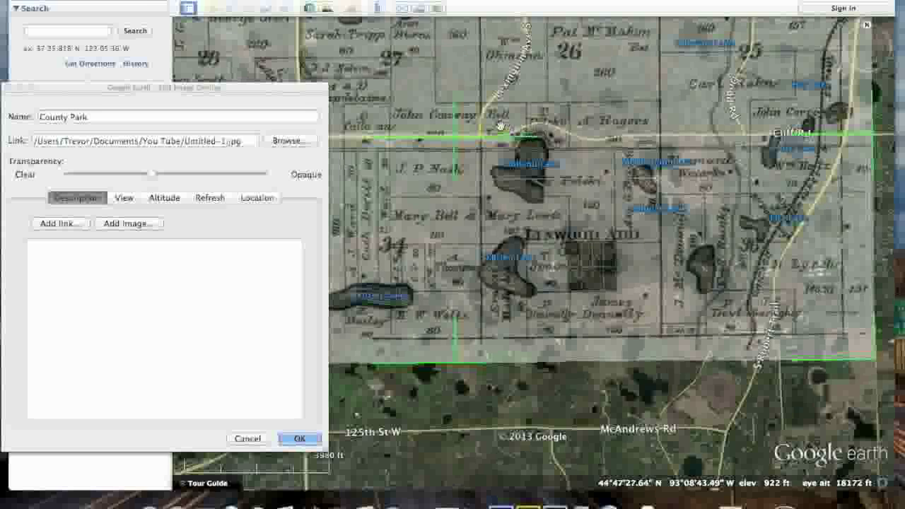
drag(455, 139, 458, 133)
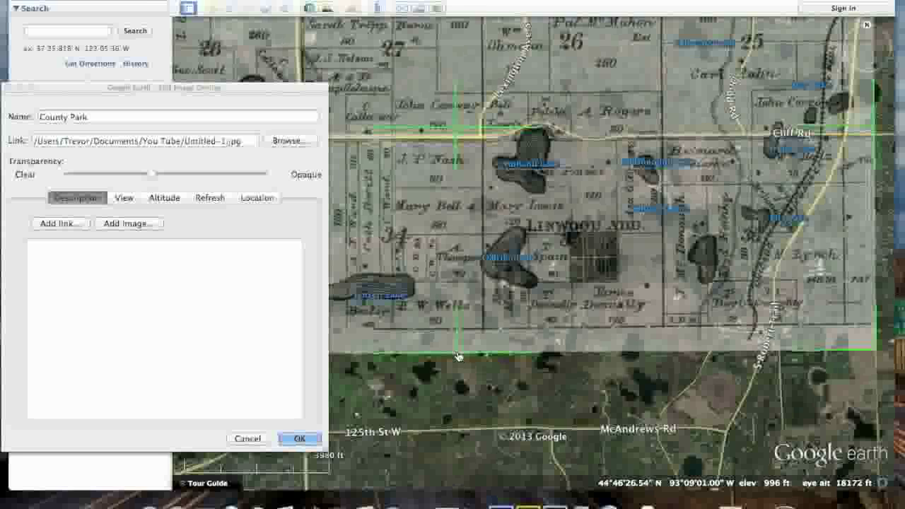
Stretch the overlay's east edge outward to lay the drawn railroad along Highway 3, and nudge its northeast corner slightly north.
drag(762, 188, 676, 224)
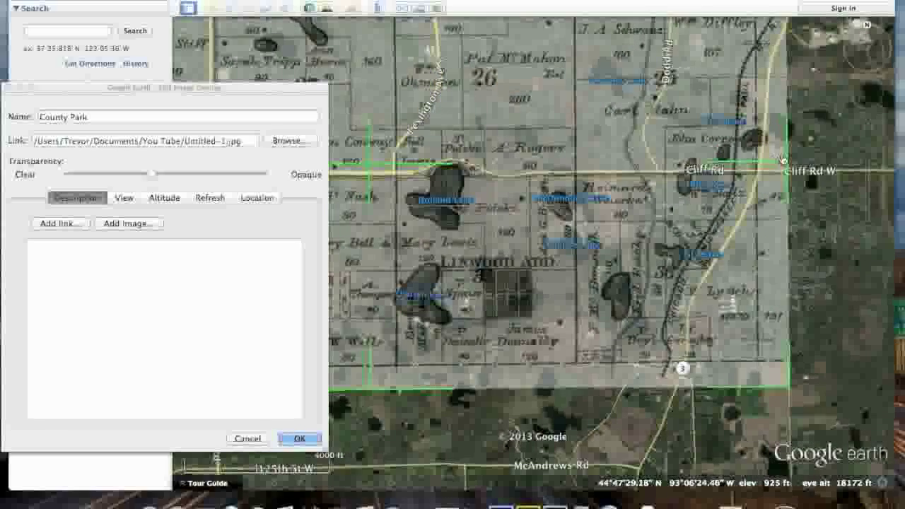
drag(788, 165, 806, 159)
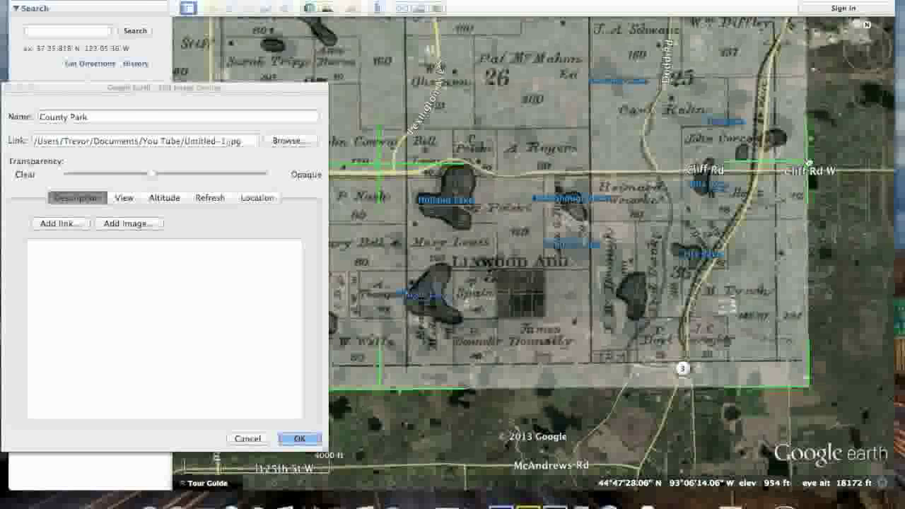
drag(809, 160, 814, 159)
drag(715, 159, 636, 312)
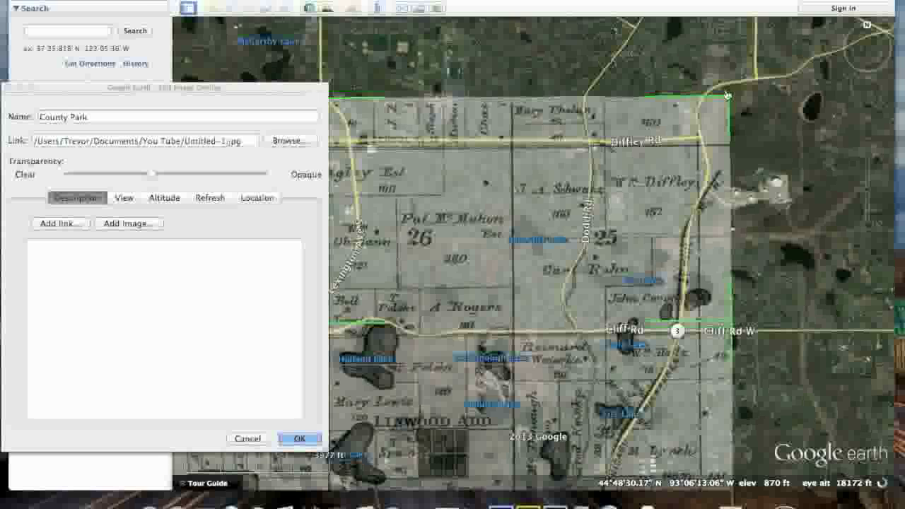
drag(731, 104, 729, 96)
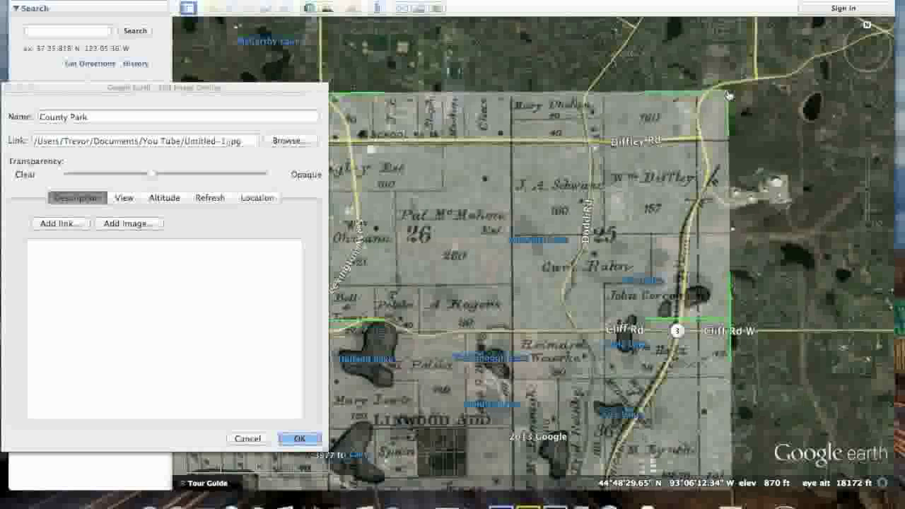
Compare the drawn lakes around Linwood Add. with the satellite imagery by varying the overlay's opacity.
drag(505, 388, 690, 152)
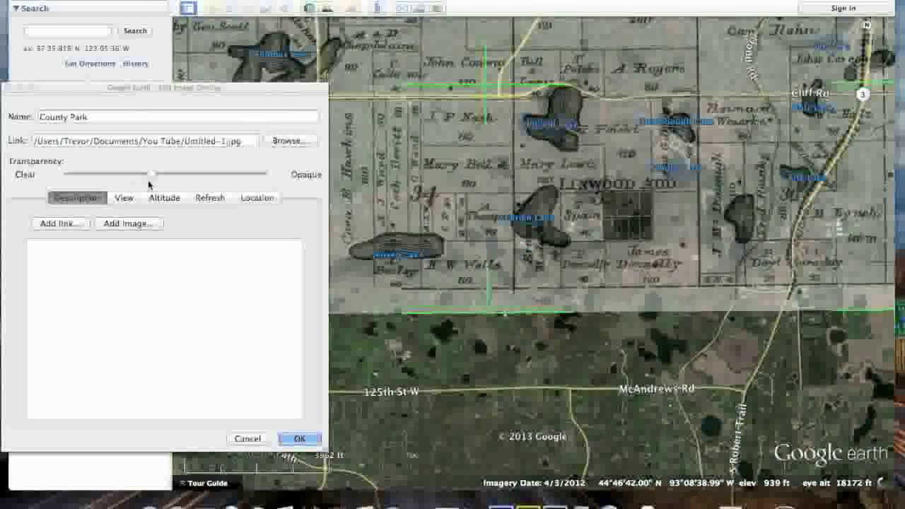
click(159, 175)
drag(159, 175, 261, 174)
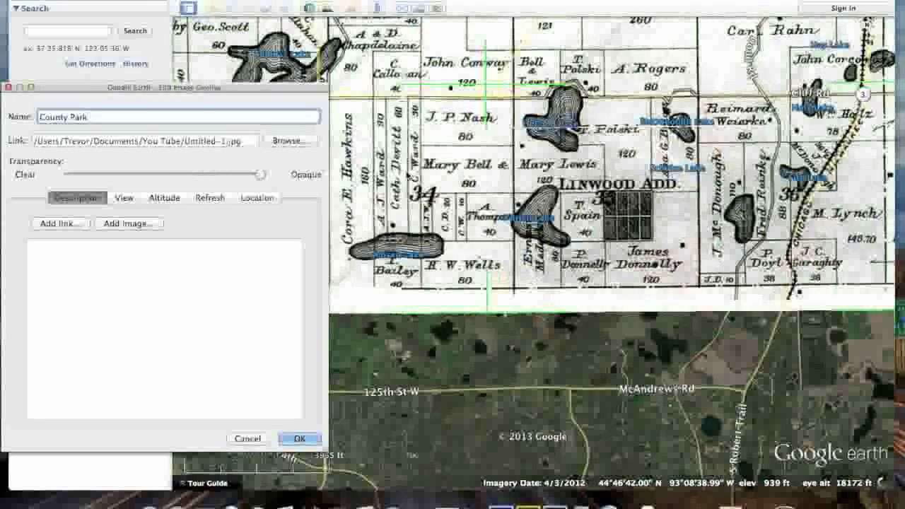
double_click(546, 116)
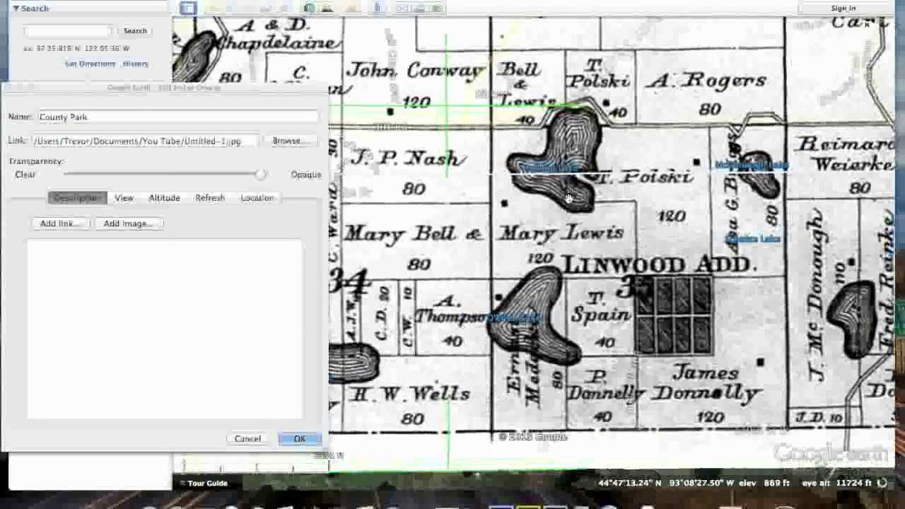
drag(261, 175, 152, 174)
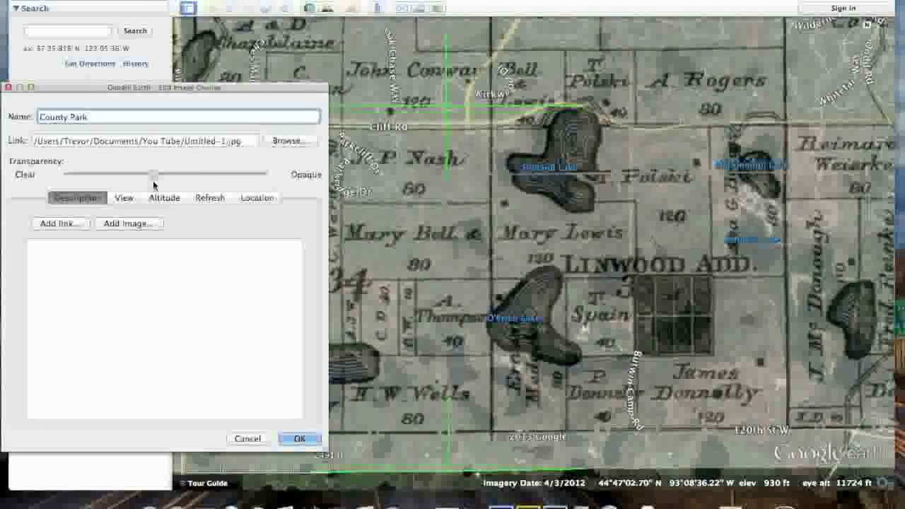
drag(153, 183, 211, 187)
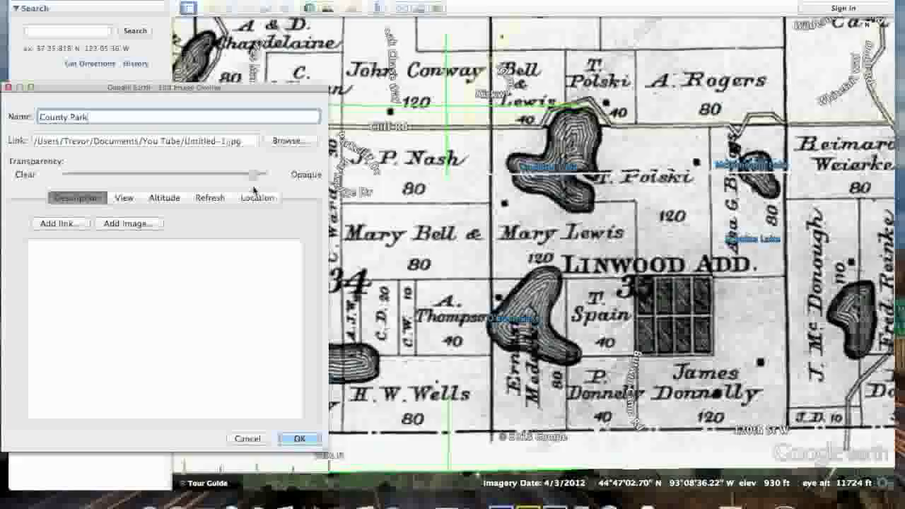
drag(211, 176, 300, 193)
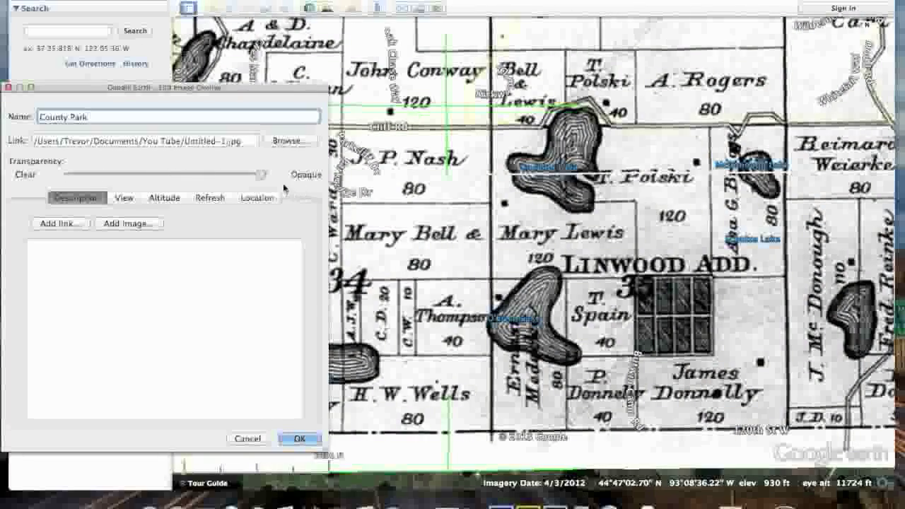
Make the overlay mostly opaque, check the western lakes and Highway 3, and nudge its east edge slightly outward.
drag(262, 175, 198, 178)
drag(432, 191, 715, 198)
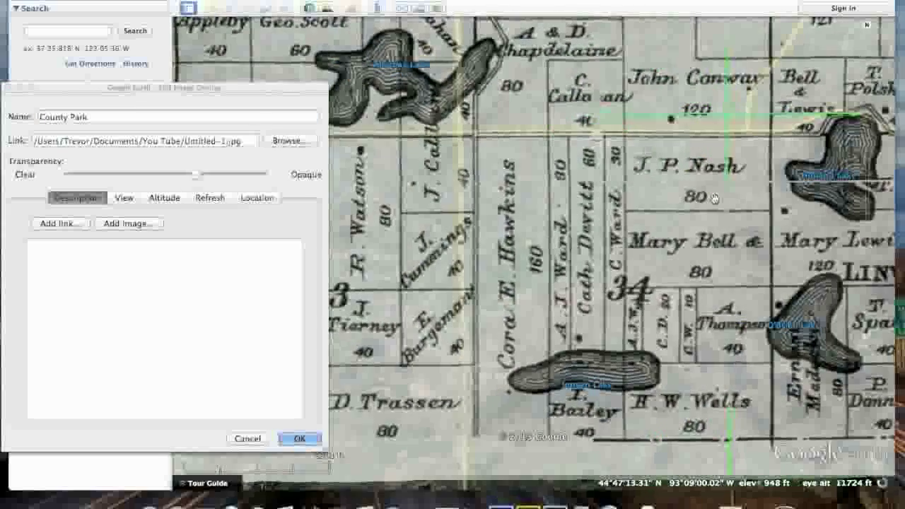
scroll(501, 228, down, 3)
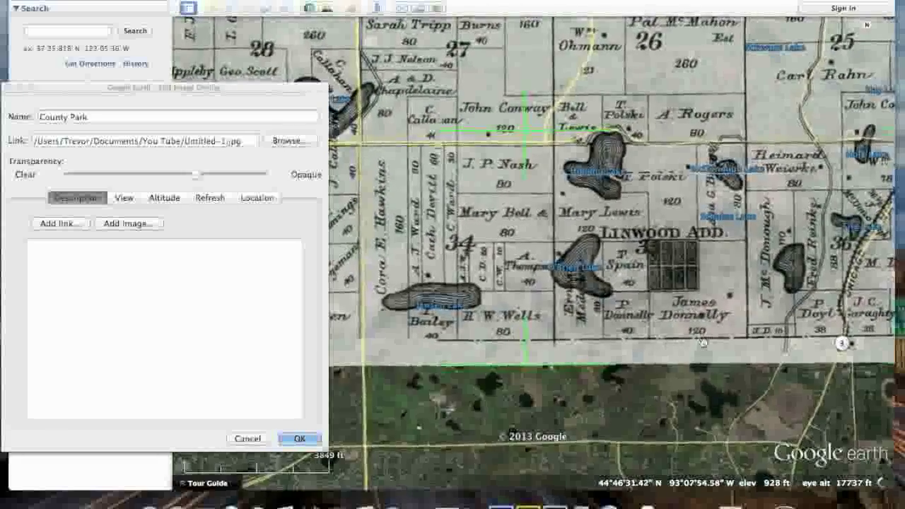
drag(828, 289, 671, 381)
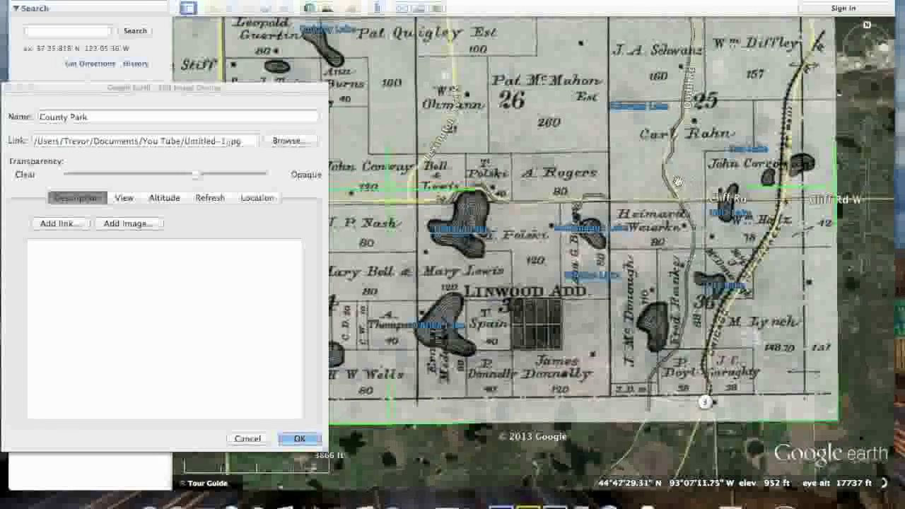
drag(838, 190, 840, 190)
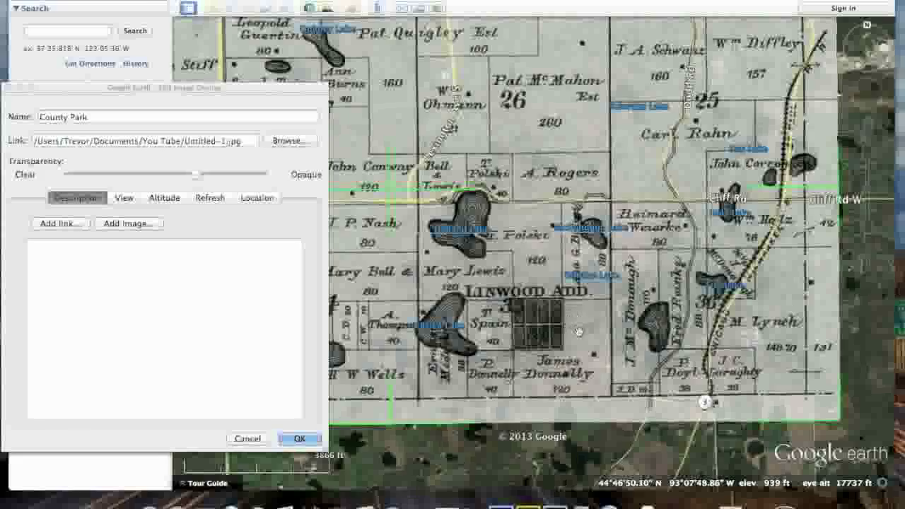
Set the County Park overlay to fully opaque and save its new alignment.
drag(578, 332, 591, 283)
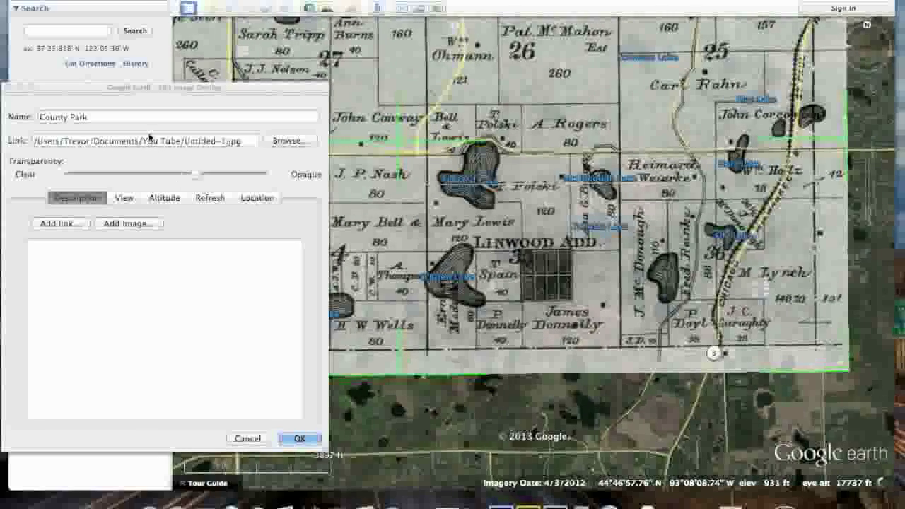
drag(196, 173, 246, 173)
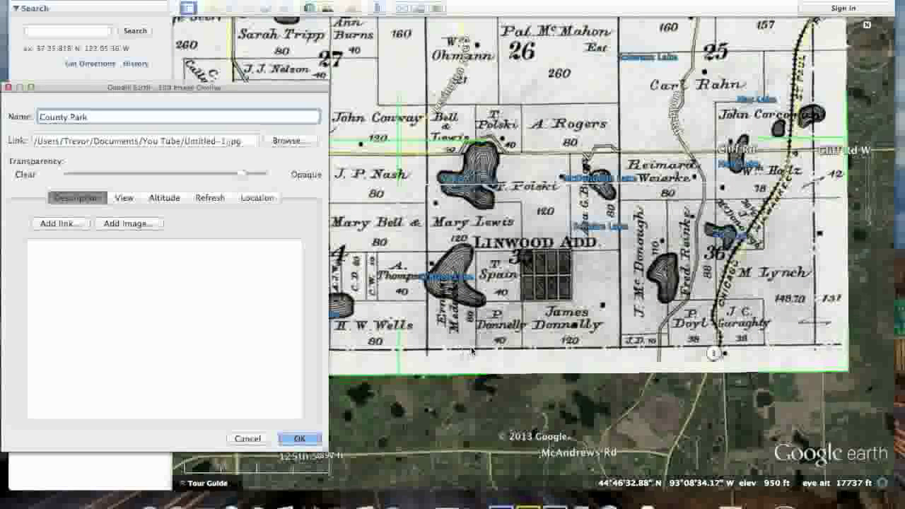
drag(244, 174, 261, 174)
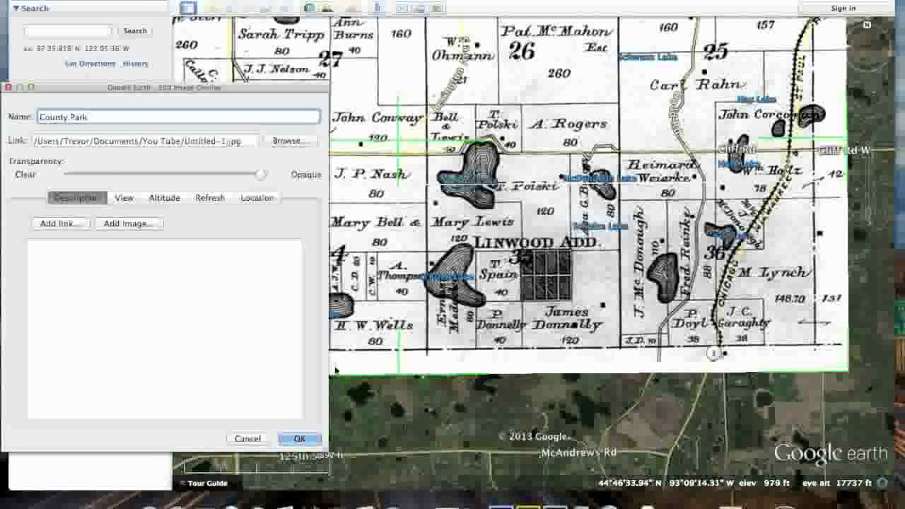
click(298, 439)
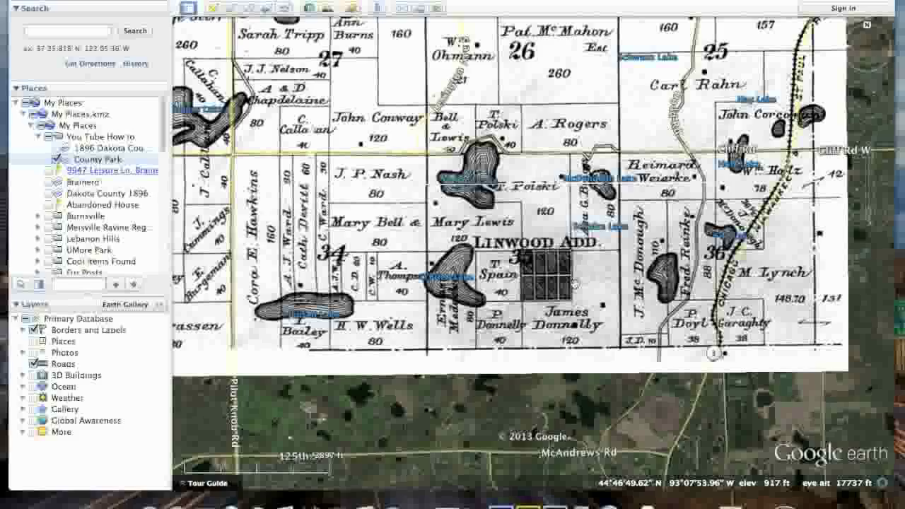
Add a placemark named House 1898 at the black house square southeast of the Linwood Add. blocks.
scroll(574, 284, up, 4)
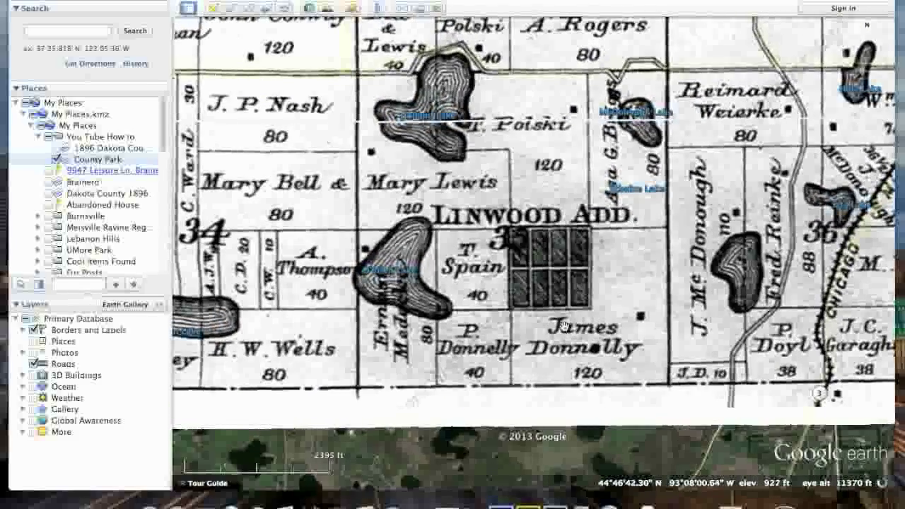
drag(671, 369, 634, 290)
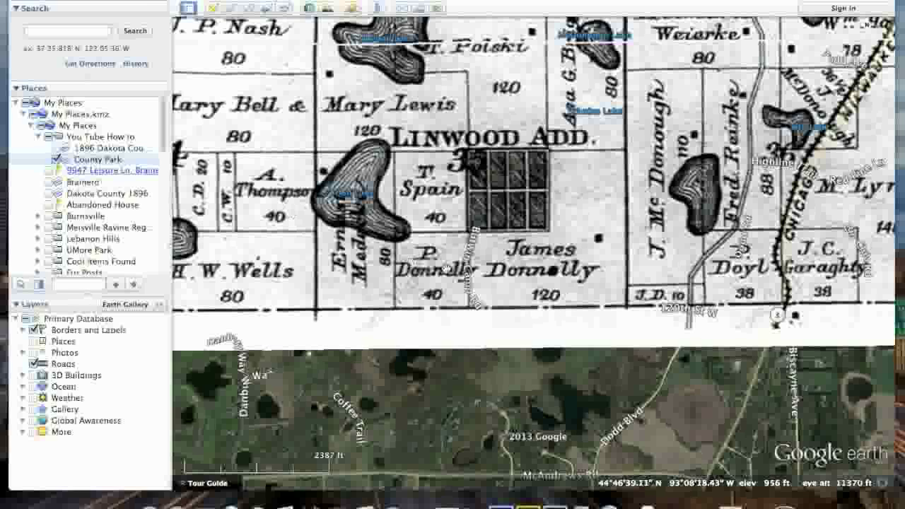
click(213, 10)
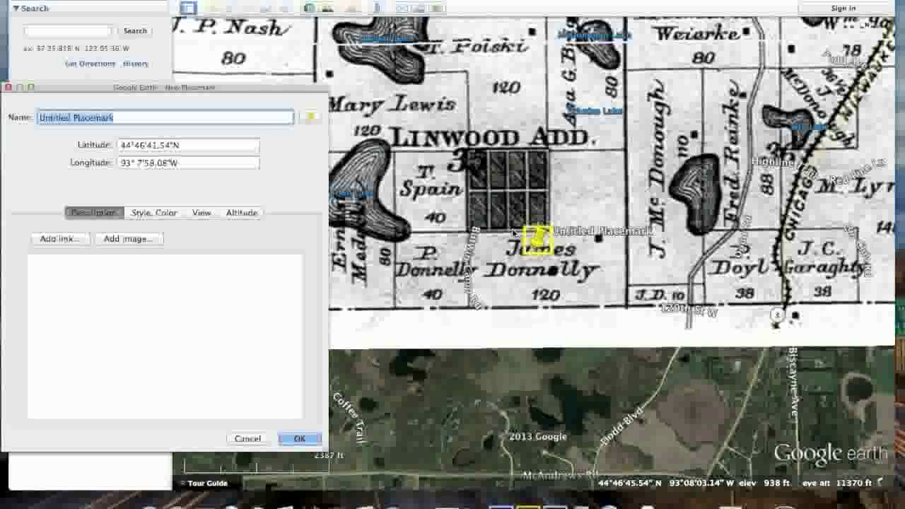
text(House)
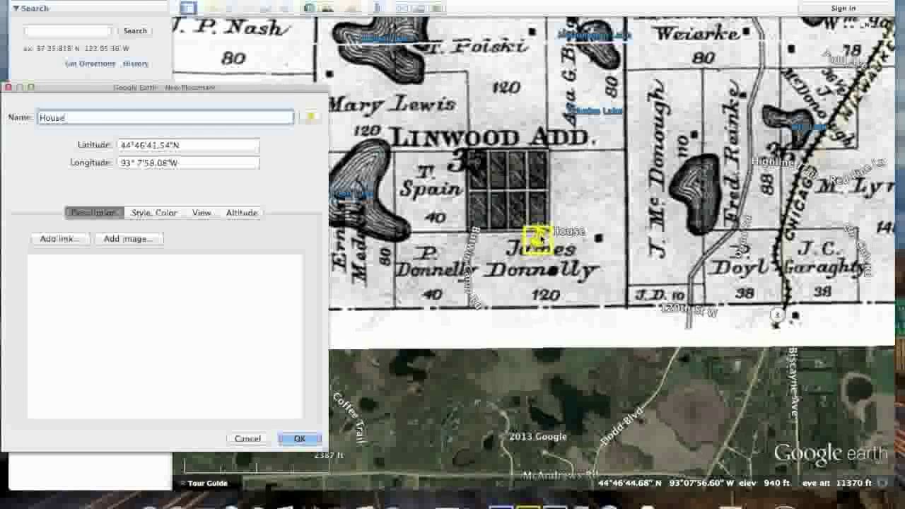
text( 1896)
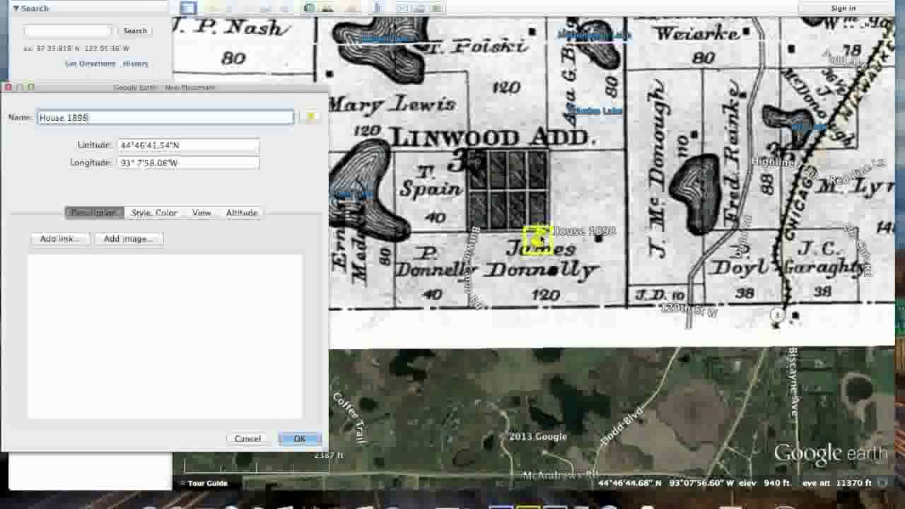
key(BackSpace)
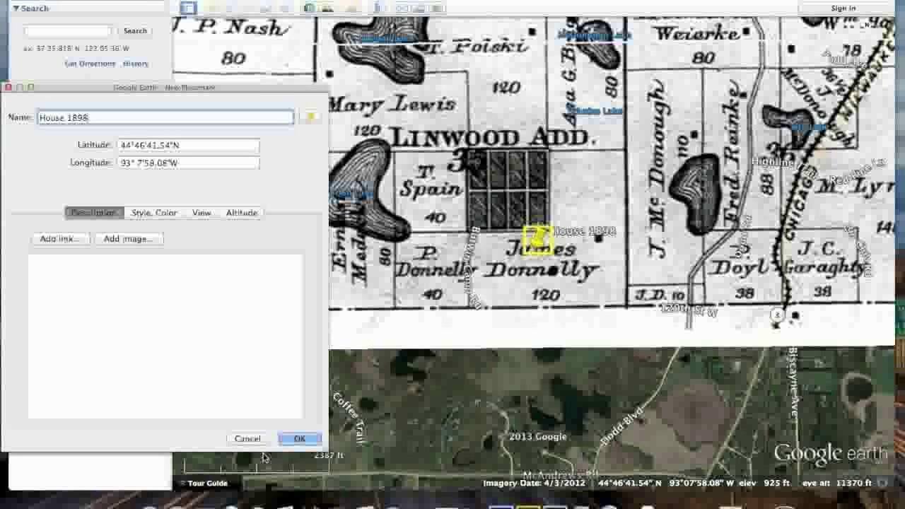
text(8)
drag(537, 239, 604, 224)
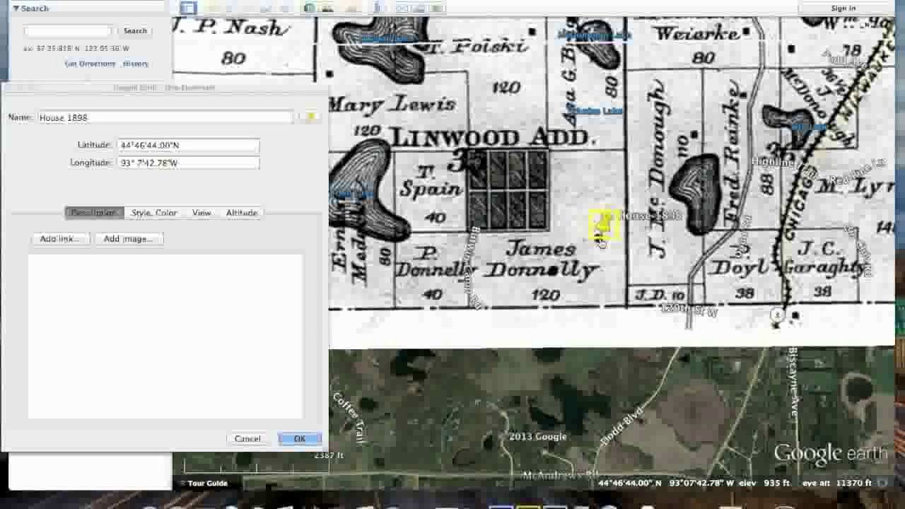
click(299, 439)
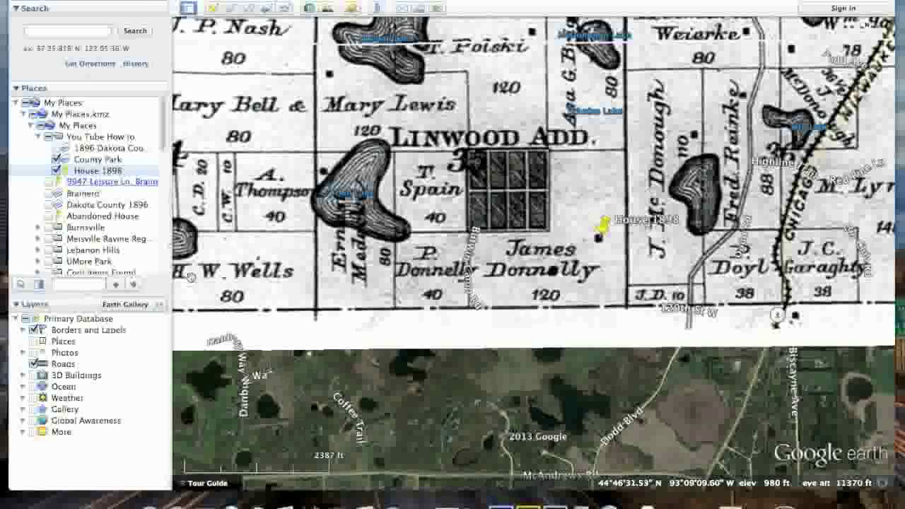
Inspect the House 1898 site on satellite imagery with the County Park overlay hidden, then hide the placemark and show the overlay again.
click(58, 160)
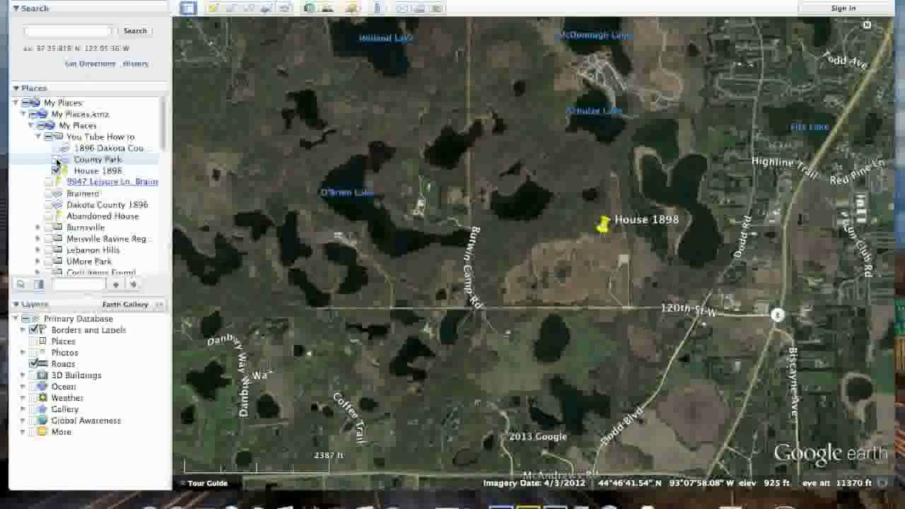
scroll(611, 259, up, 3)
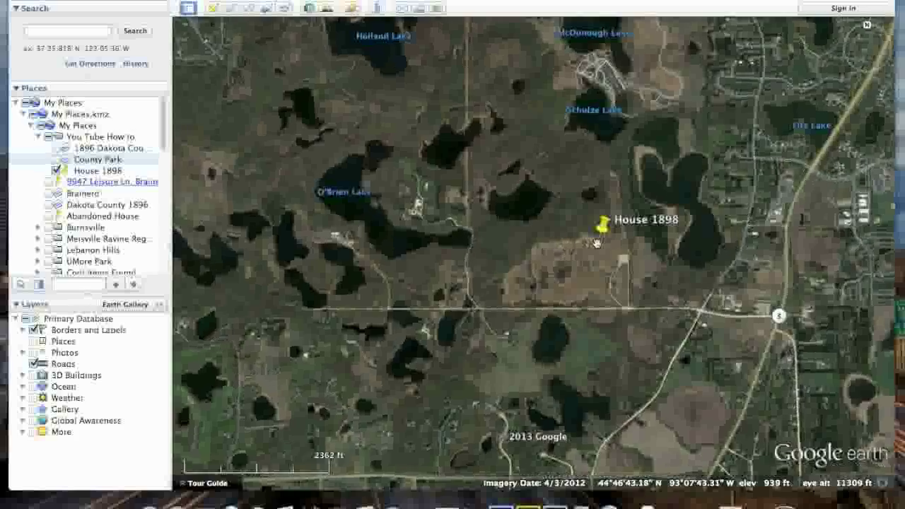
scroll(612, 258, up, 3)
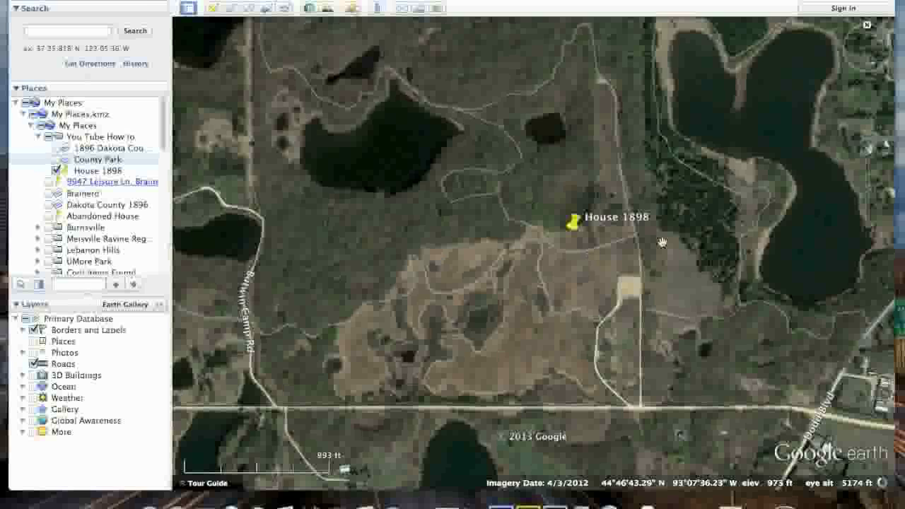
scroll(532, 253, down, 2)
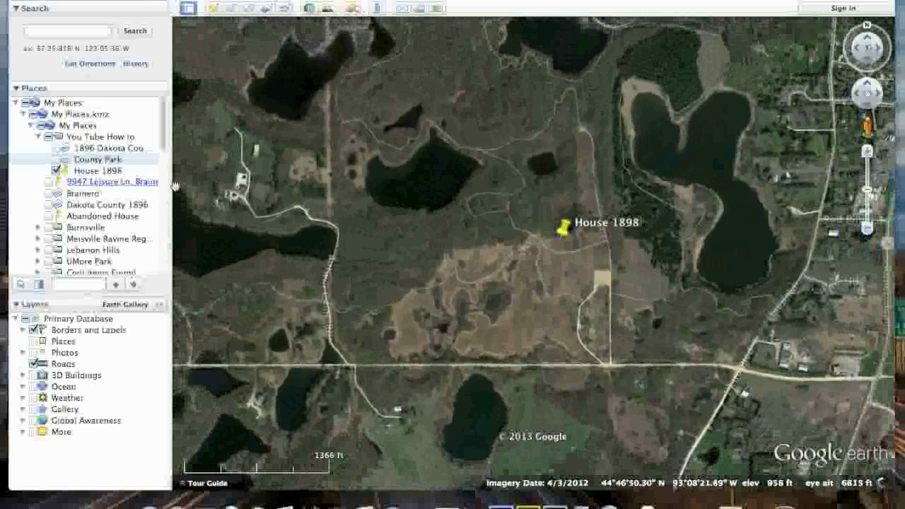
click(57, 170)
click(57, 160)
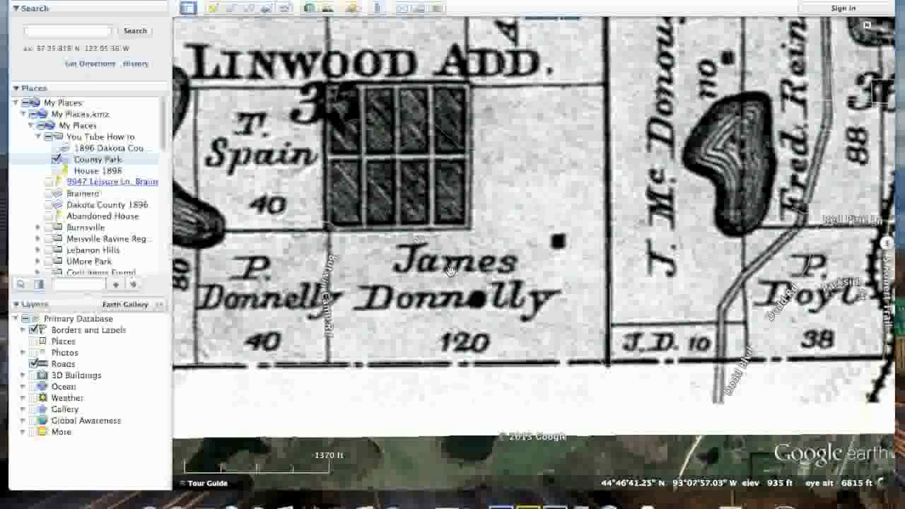
Compare the Linwood Add. blocks with the satellite imagery by fading the County Park overlay to clear and back to fully opaque.
drag(521, 234, 600, 291)
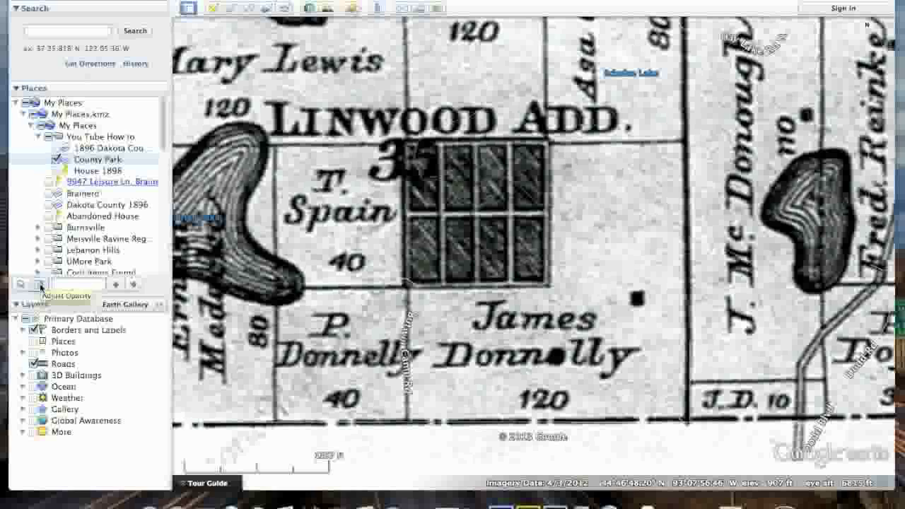
click(40, 285)
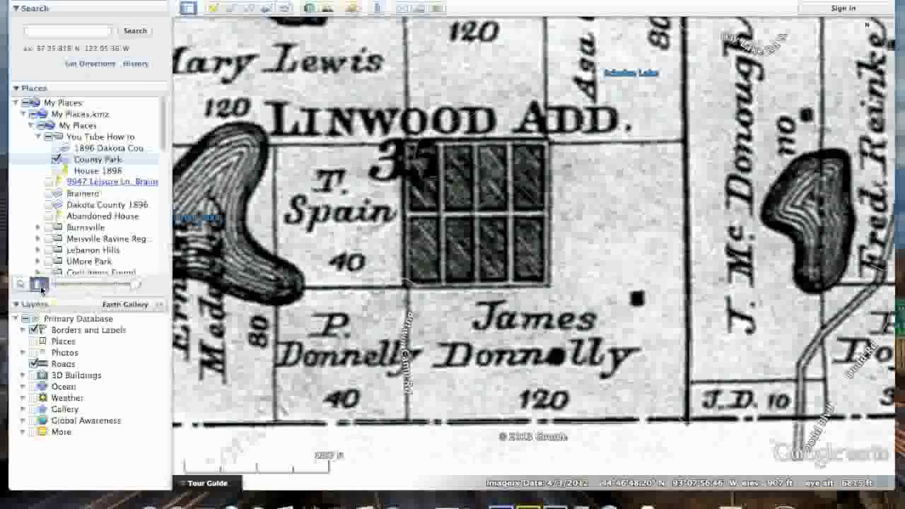
drag(138, 286, 80, 284)
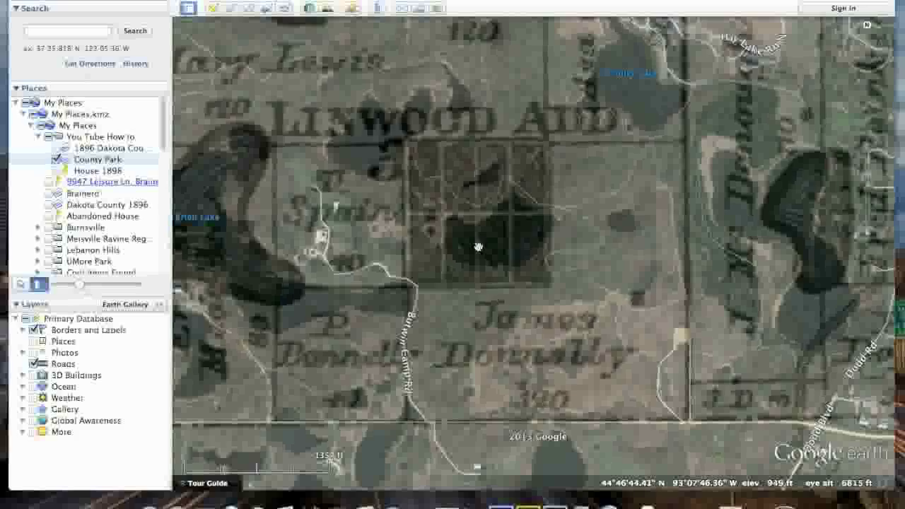
drag(84, 283, 47, 271)
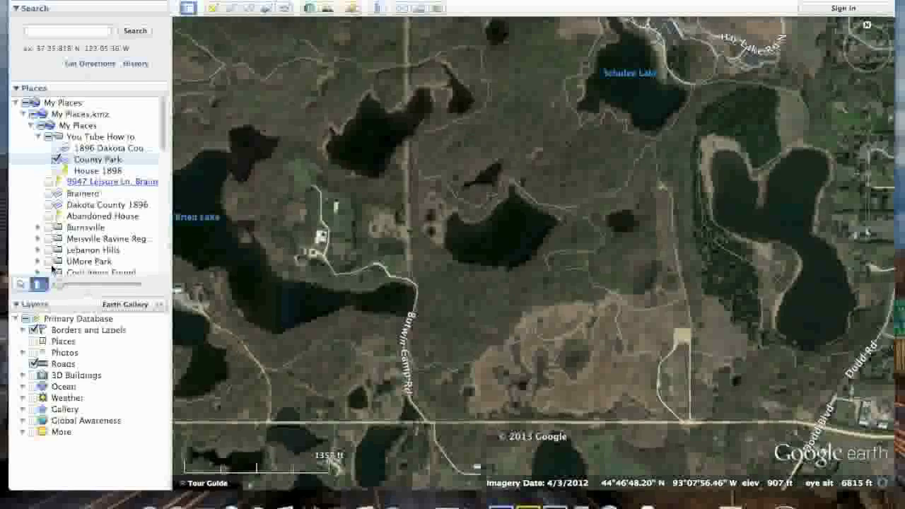
drag(60, 284, 181, 282)
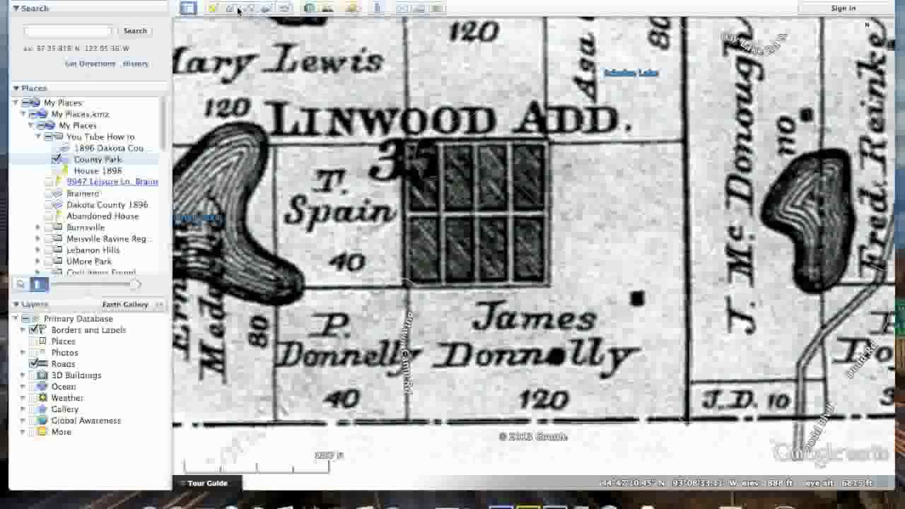
Create a new image overlay named Linwood Addition 1896 from the file Linwood block.jpg.
click(266, 8)
text(L)
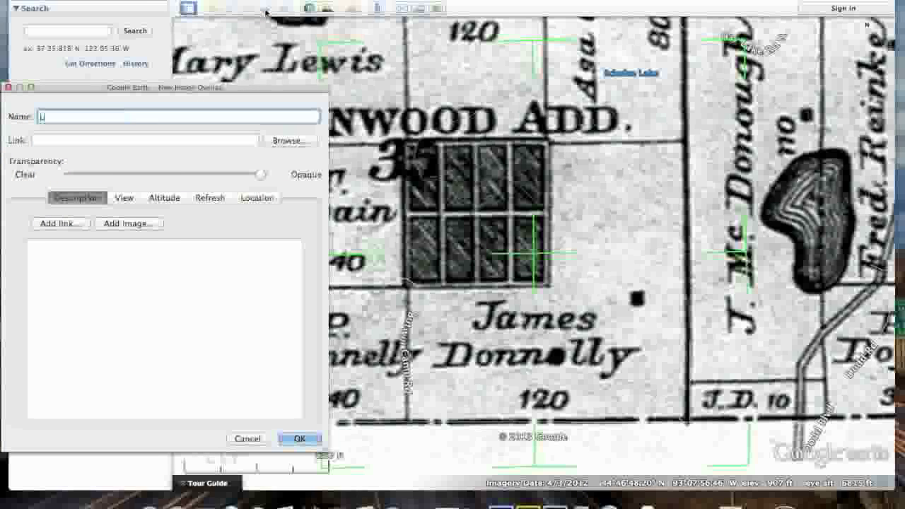
text(inwood Addit)
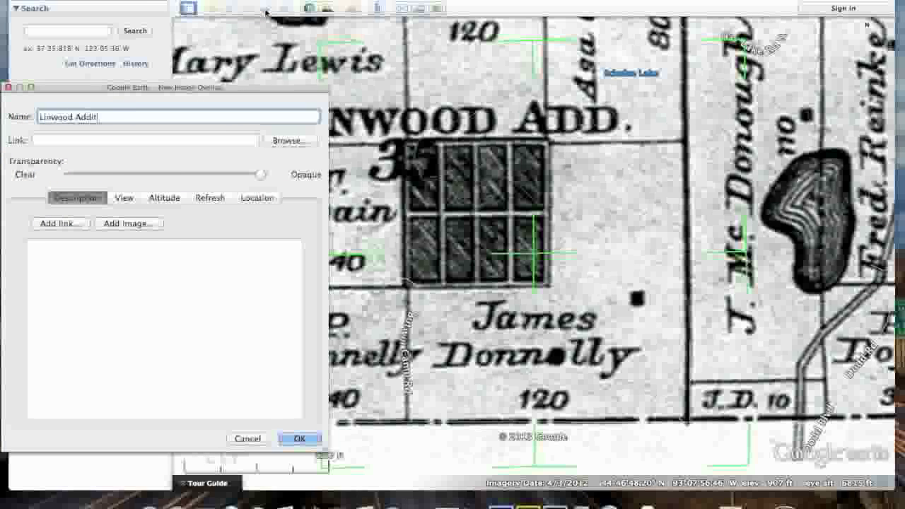
text(ion 1896)
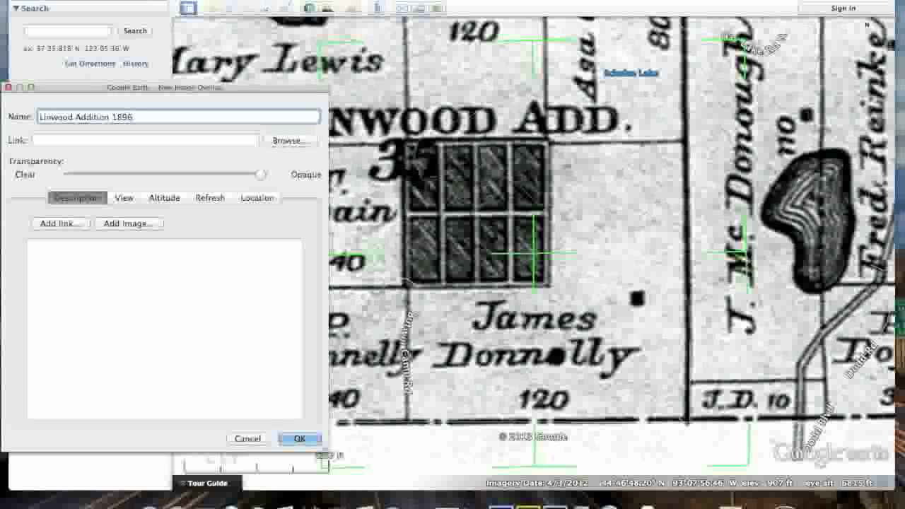
click(290, 141)
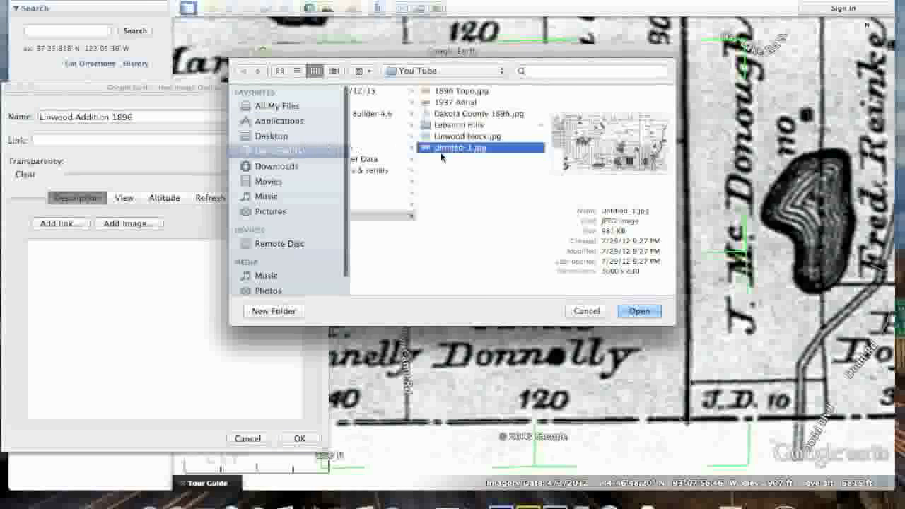
click(459, 138)
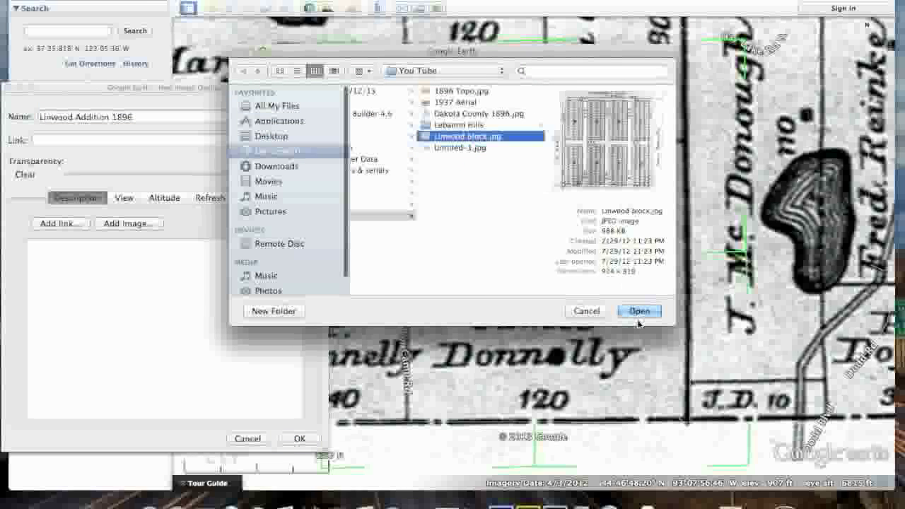
click(638, 312)
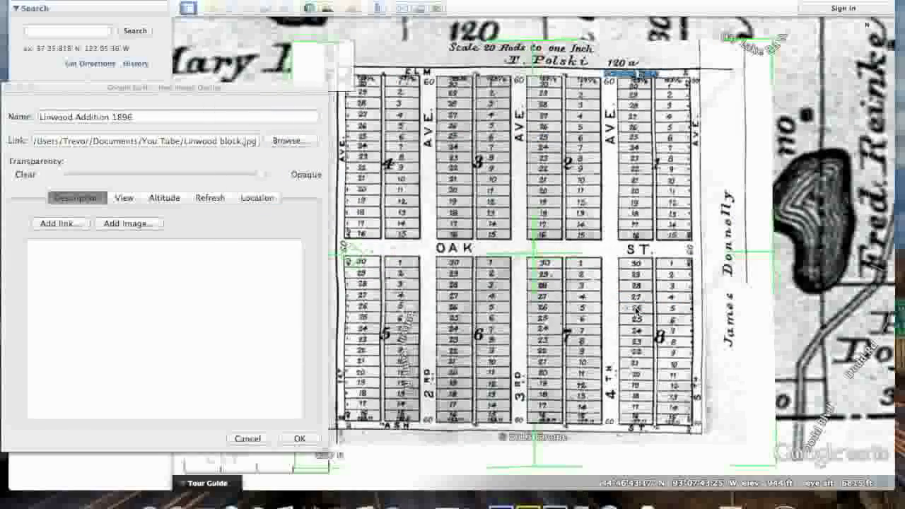
Make the Linwood plat overlay about half transparent and shrink it to roughly cover the shaded Linwood Add. blocks.
scroll(776, 467, down, 5)
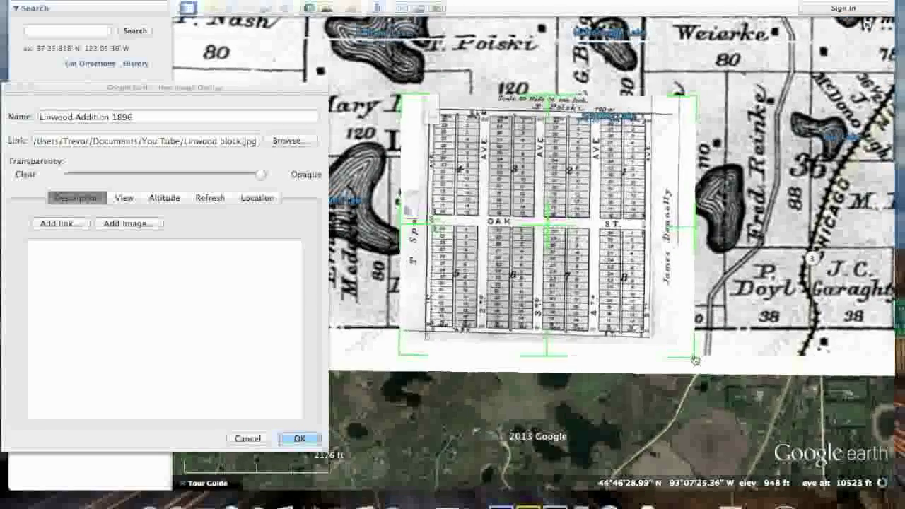
drag(695, 360, 640, 309)
click(261, 176)
drag(261, 176, 147, 174)
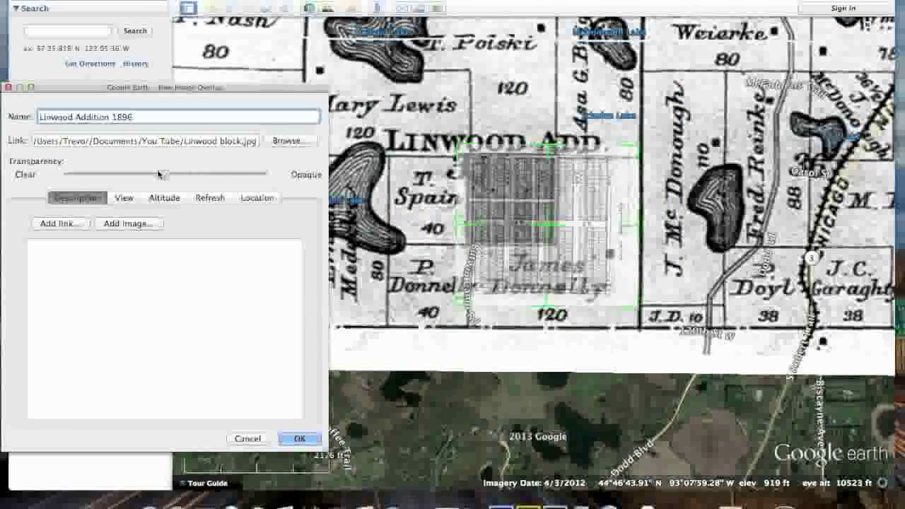
drag(635, 309, 593, 281)
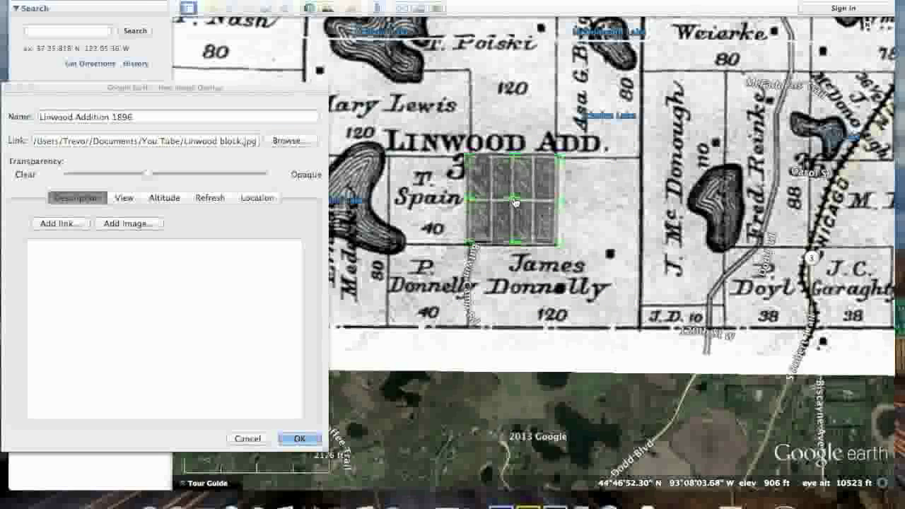
Fine-tune the plat overlay's position and corners so its streets line up with the block lines on the county map.
scroll(507, 184, up, 3)
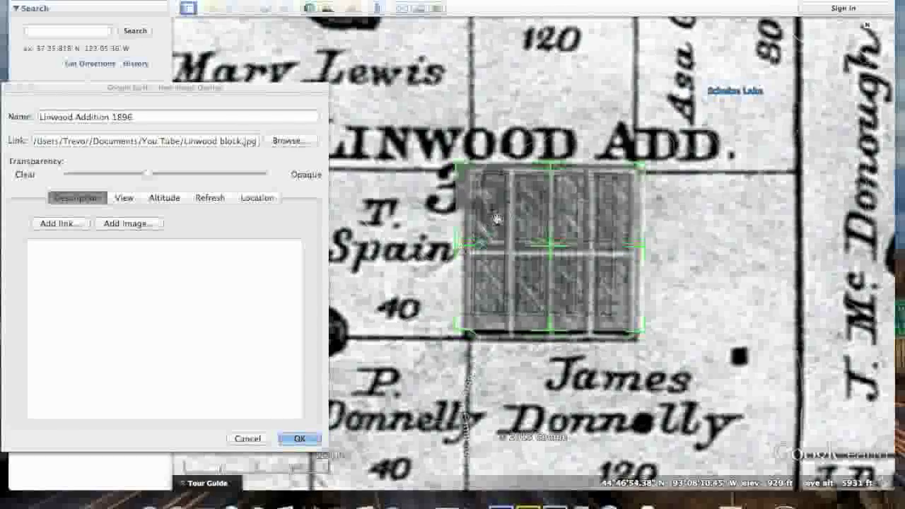
drag(550, 253, 550, 260)
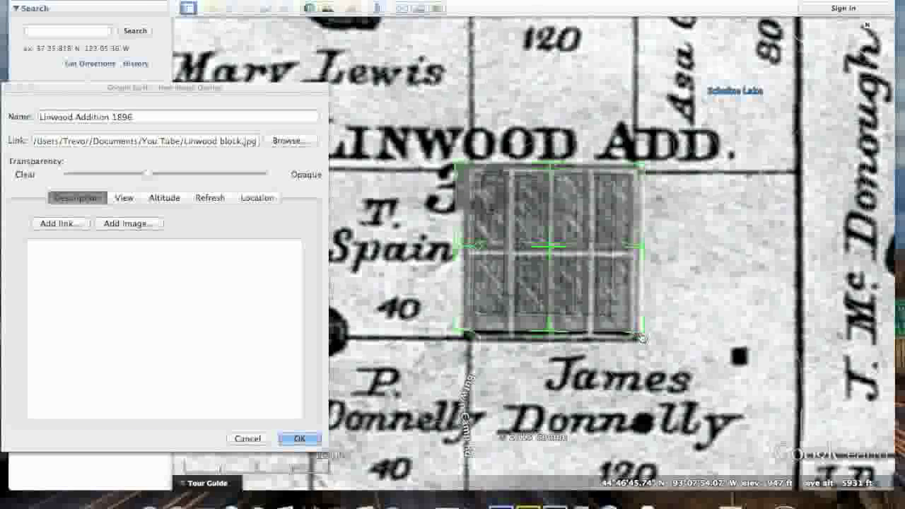
drag(658, 347, 669, 354)
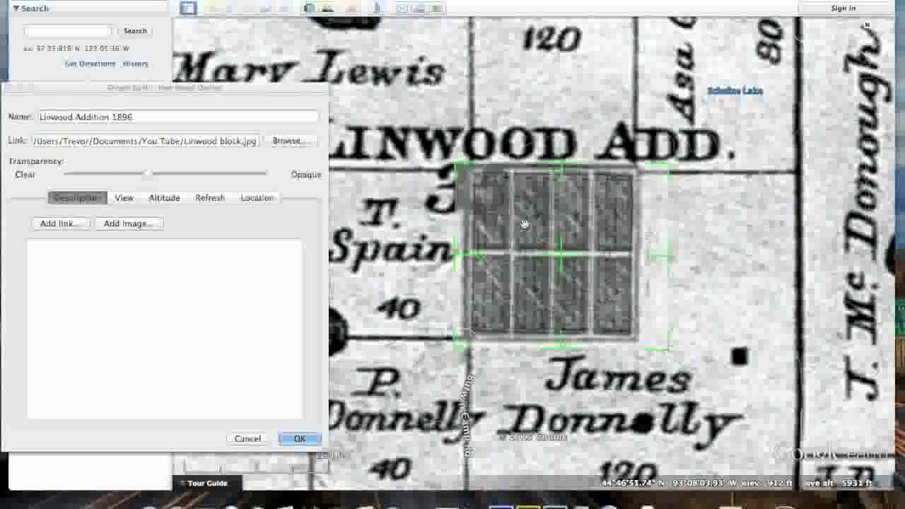
drag(459, 169, 454, 169)
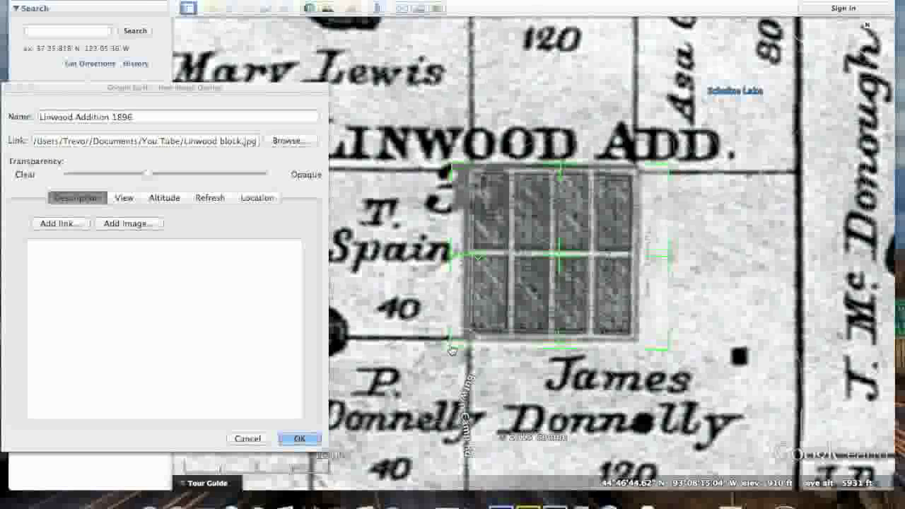
drag(453, 353, 449, 357)
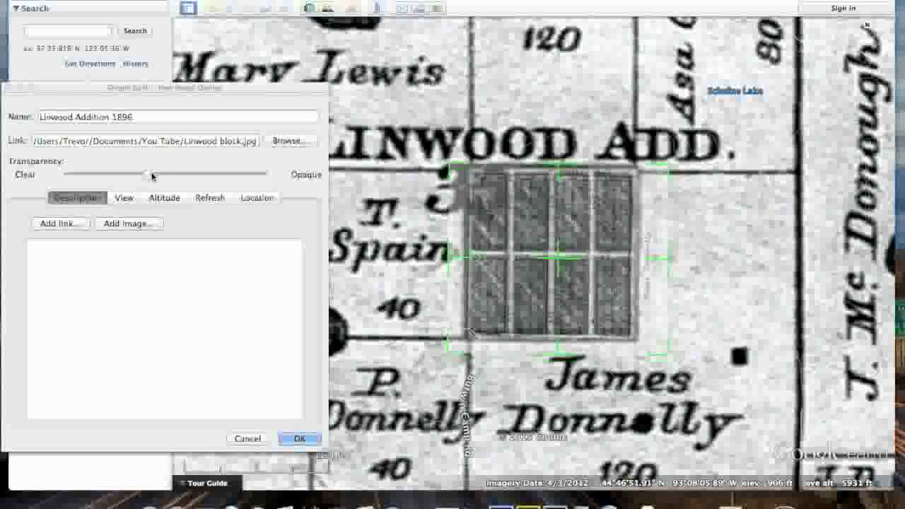
Set the Linwood plat overlay to fully opaque, save it, and hide the County Park overlay beneath it.
drag(152, 175, 261, 175)
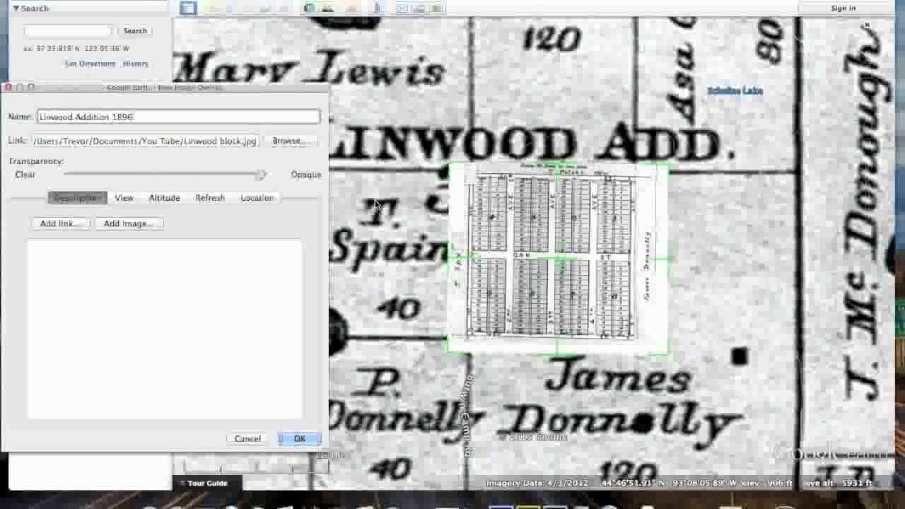
click(301, 440)
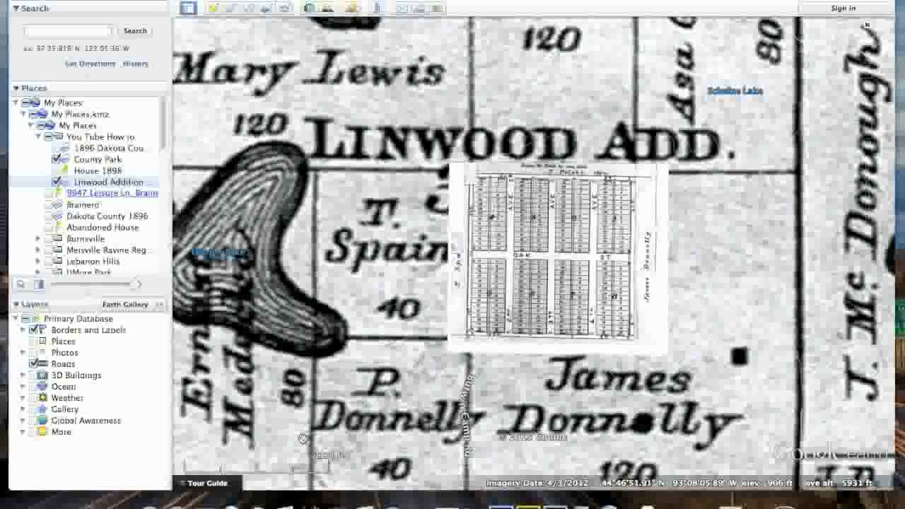
click(57, 159)
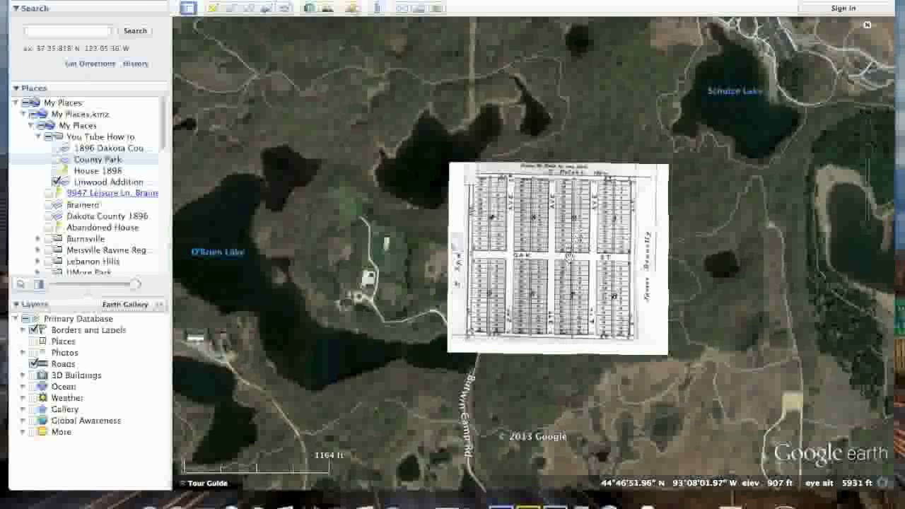
Reopen the Linwood Addition 1896 overlay for editing and make it partly transparent over the satellite imagery.
click(133, 182)
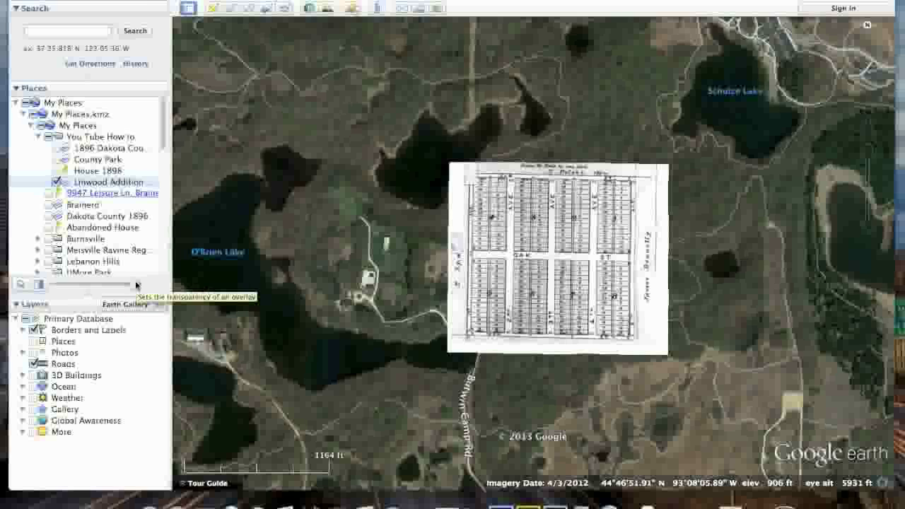
right_click(119, 182)
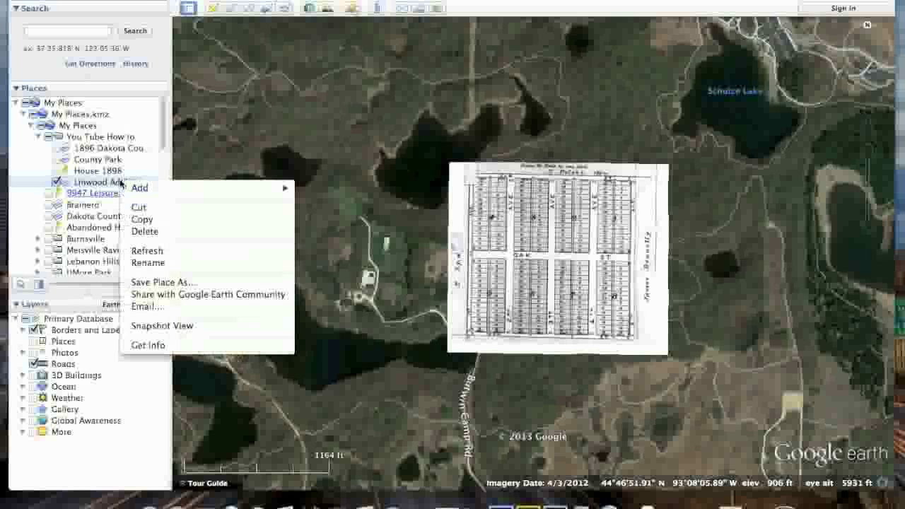
click(155, 345)
drag(266, 175, 142, 175)
click(493, 216)
scroll(503, 220, up, 2)
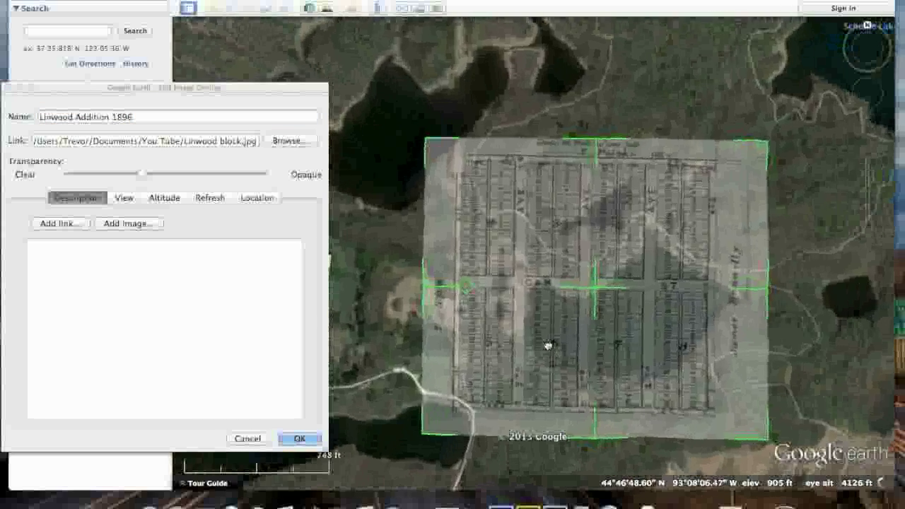
Nudge the Linwood plat overlay slightly north, restore it to fully opaque, and save the edit.
drag(547, 346, 555, 304)
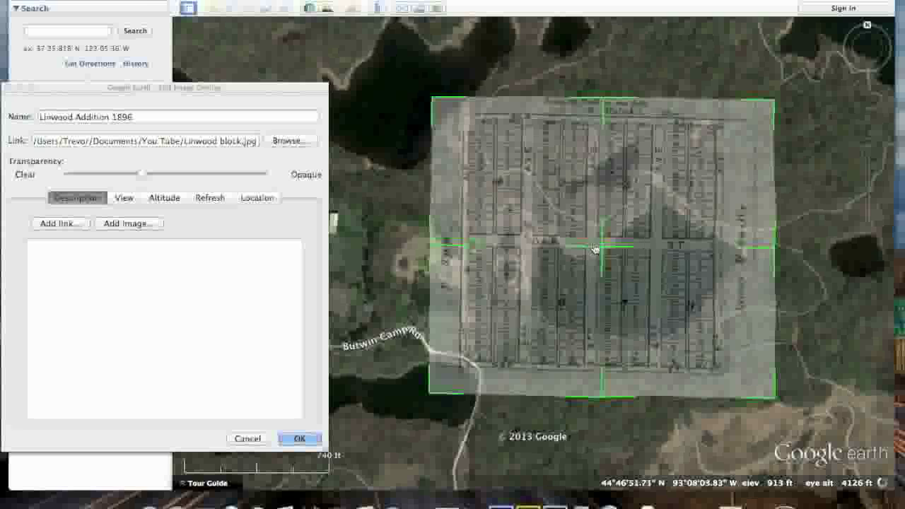
drag(602, 250, 606, 247)
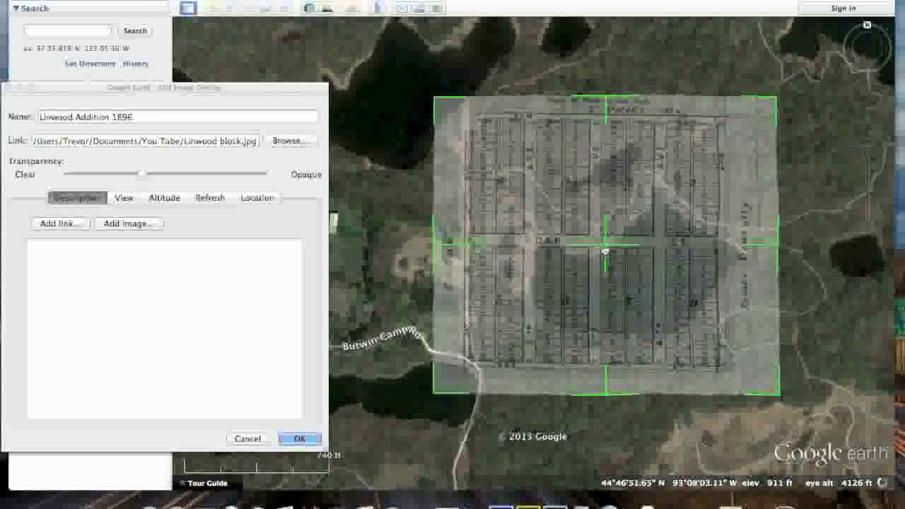
drag(605, 251, 603, 242)
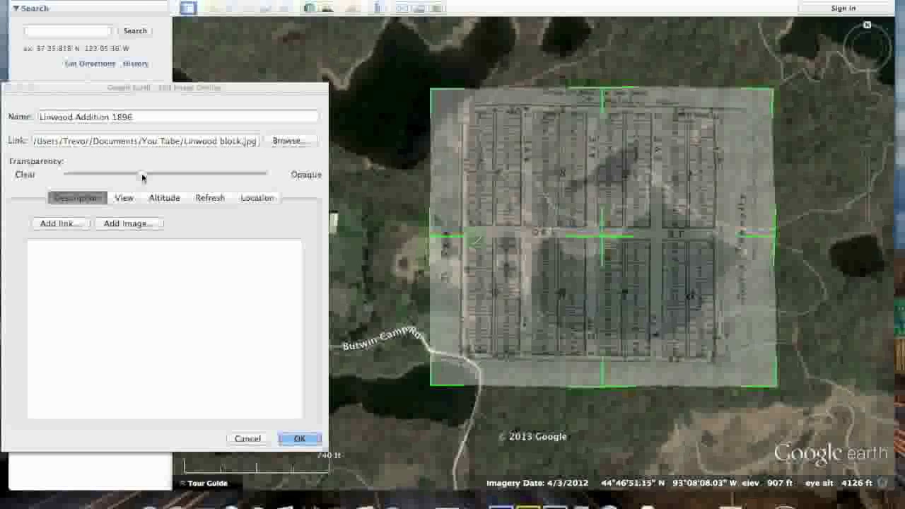
drag(143, 176, 336, 163)
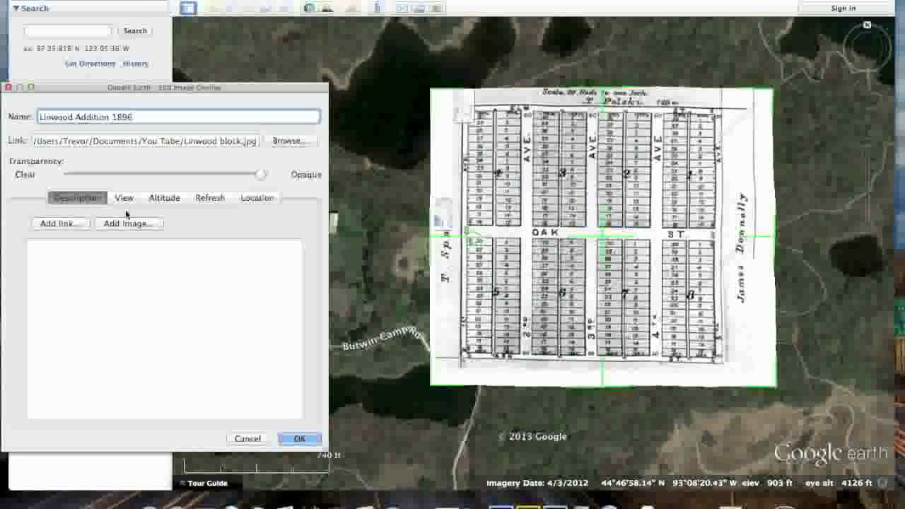
click(296, 438)
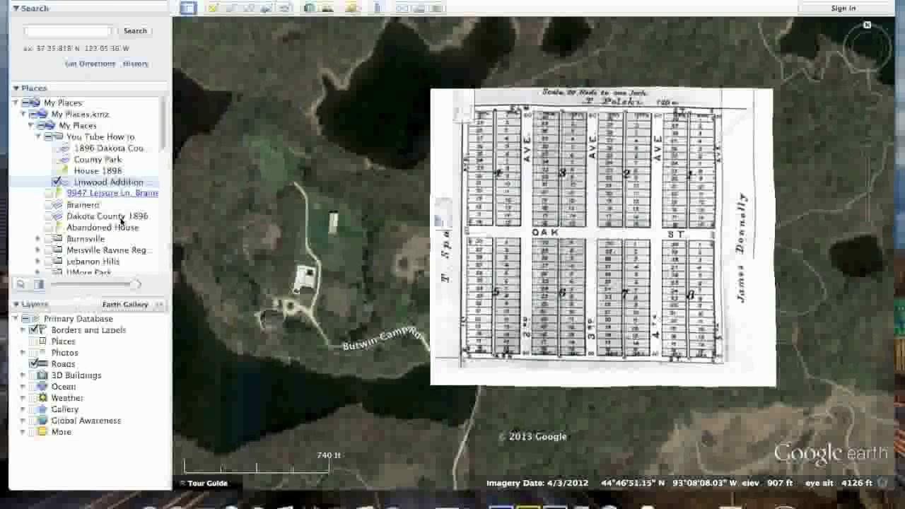
Fade the Linwood Addition overlay to clear and back to opaque to compare the plat with the ground beneath.
drag(138, 286, 58, 284)
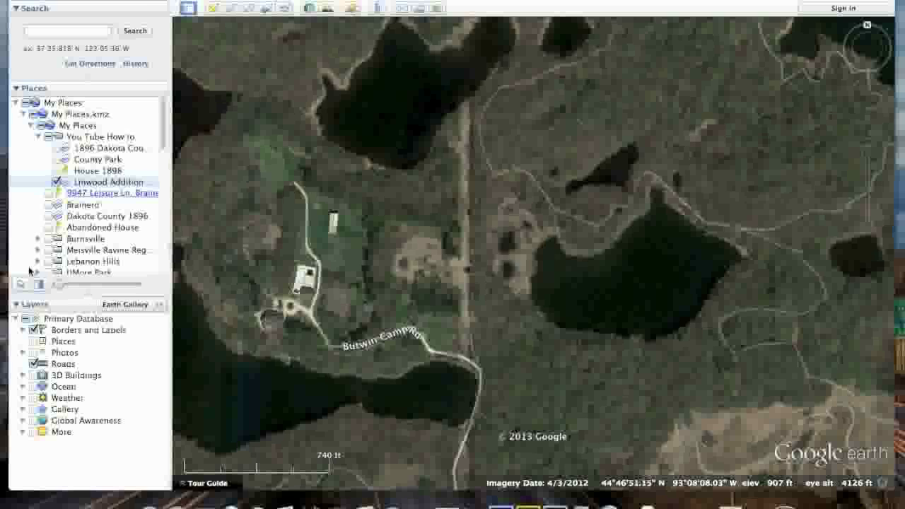
drag(58, 285, 134, 284)
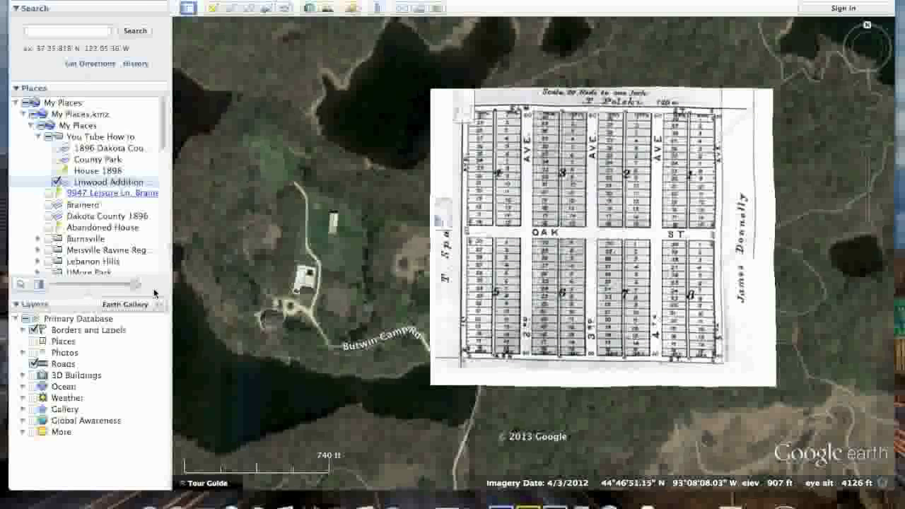
mouse_move(141, 286)
mouse_down()
mouse_move(51, 284)
mouse_move(136, 284)
mouse_up()
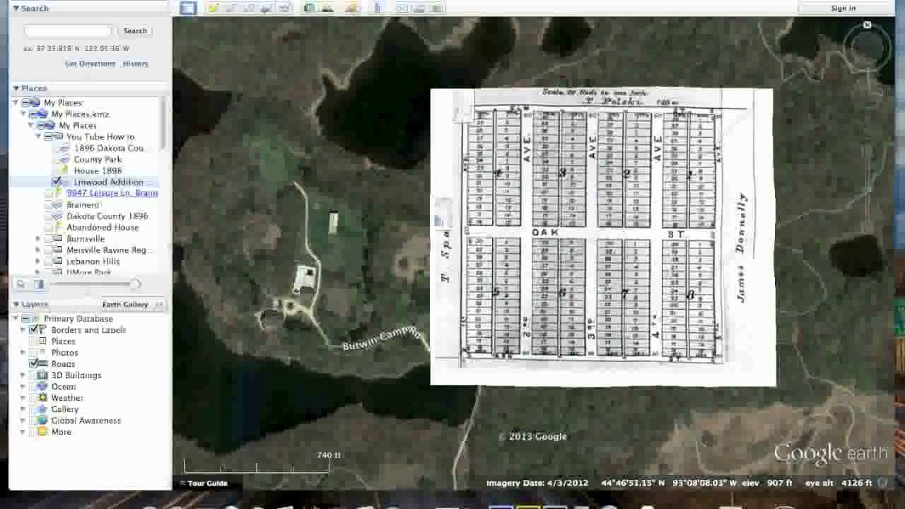
Hide the Linwood Addition overlay and show the County Park overlay again.
mouse_move(869, 128)
click(869, 228)
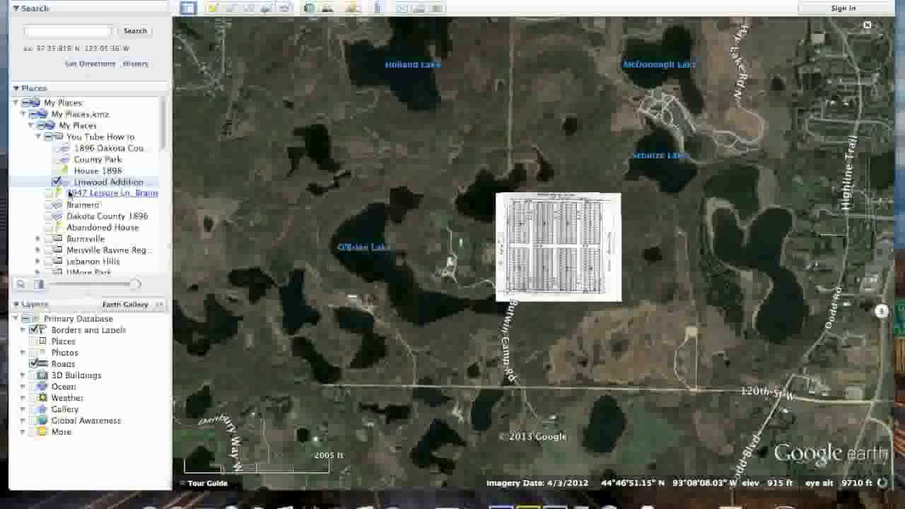
click(57, 182)
click(56, 171)
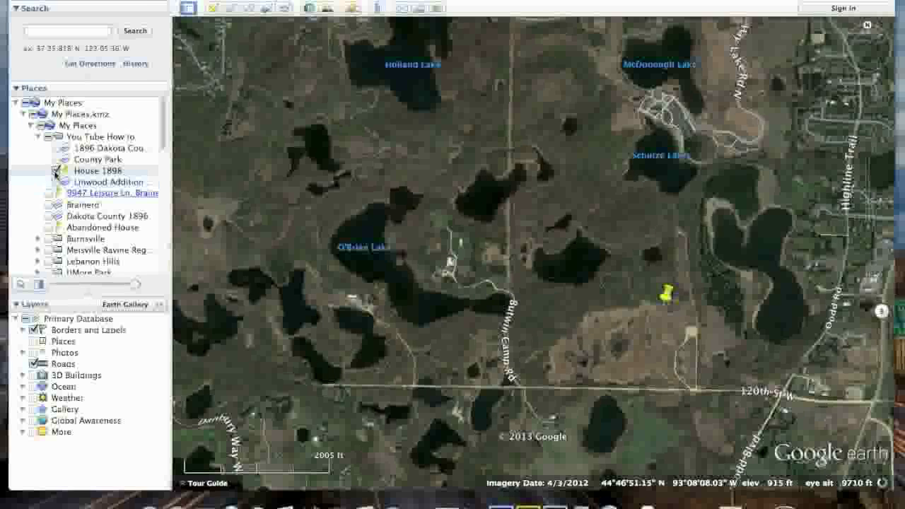
click(56, 160)
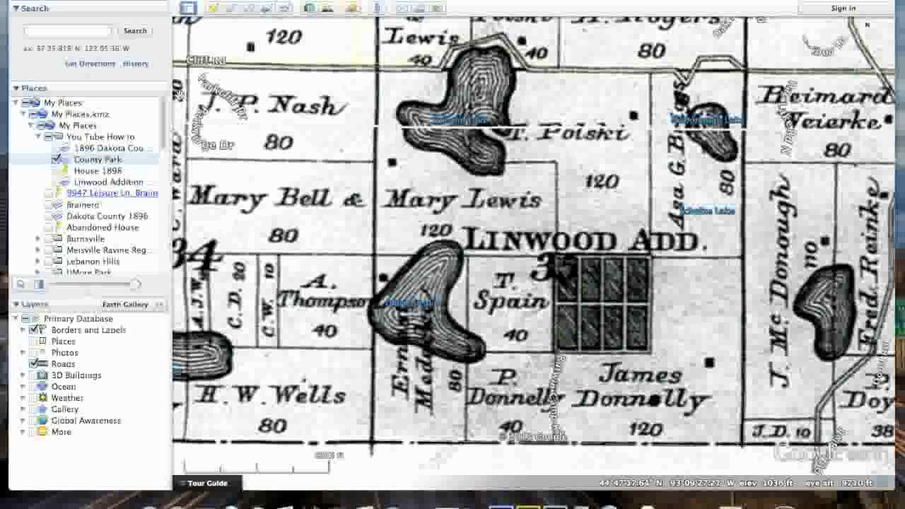
Add a placemark with the default name at the black house square just southwest of Holland Lake on the plat.
click(229, 9)
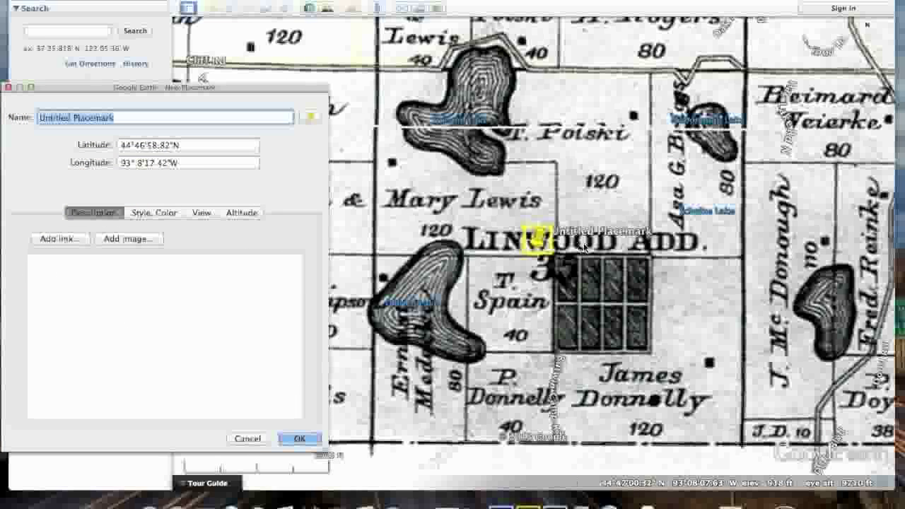
drag(538, 239, 398, 149)
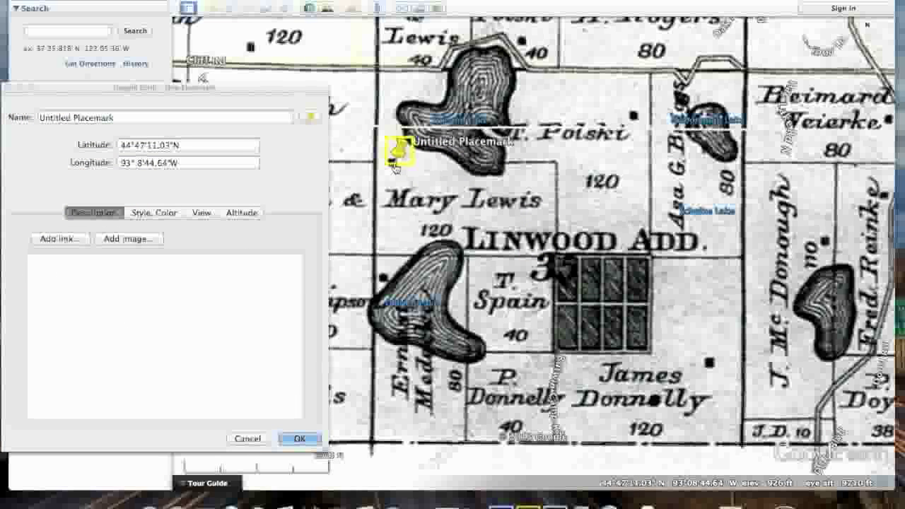
click(299, 439)
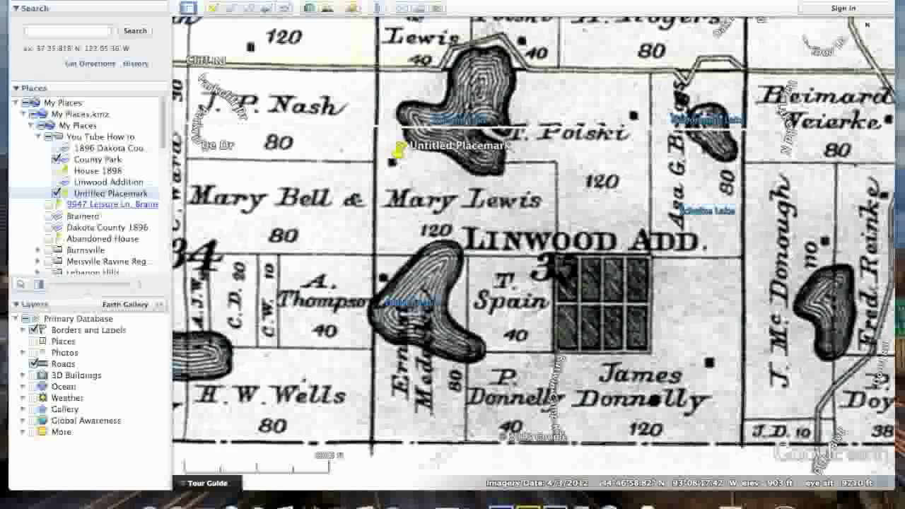
Add a second default-named placemark at the house square west of McDonough Lake, south of Cliff Rd.
click(215, 9)
drag(537, 239, 634, 103)
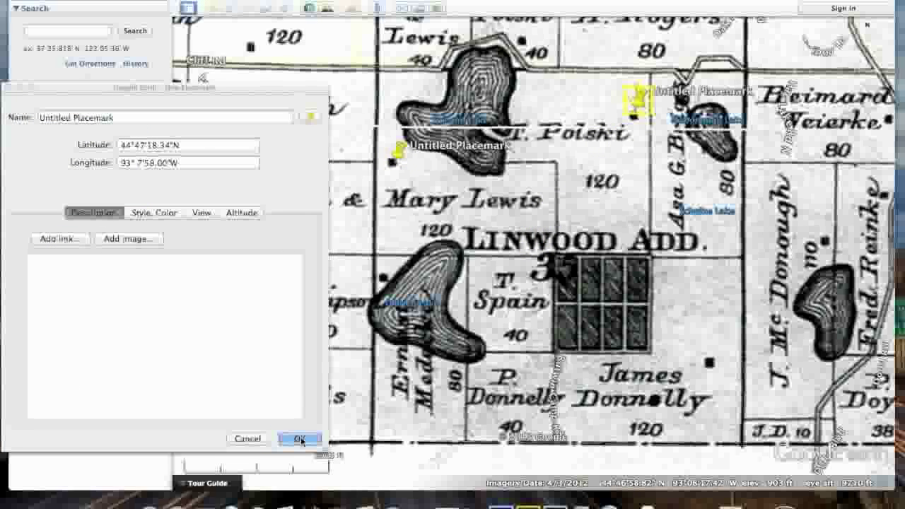
click(299, 439)
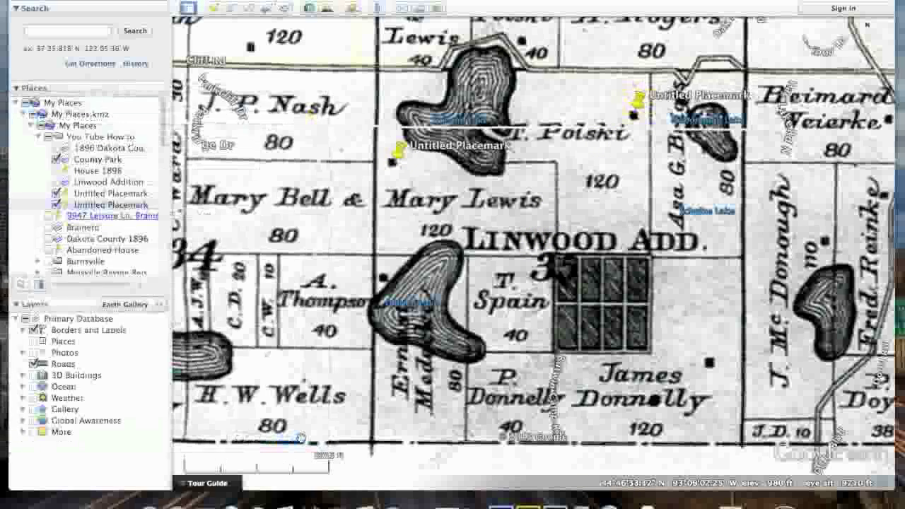
Fade the County Park overlay to fully clear to check the satellite ground around the placemark southwest of Holland Lake.
click(112, 160)
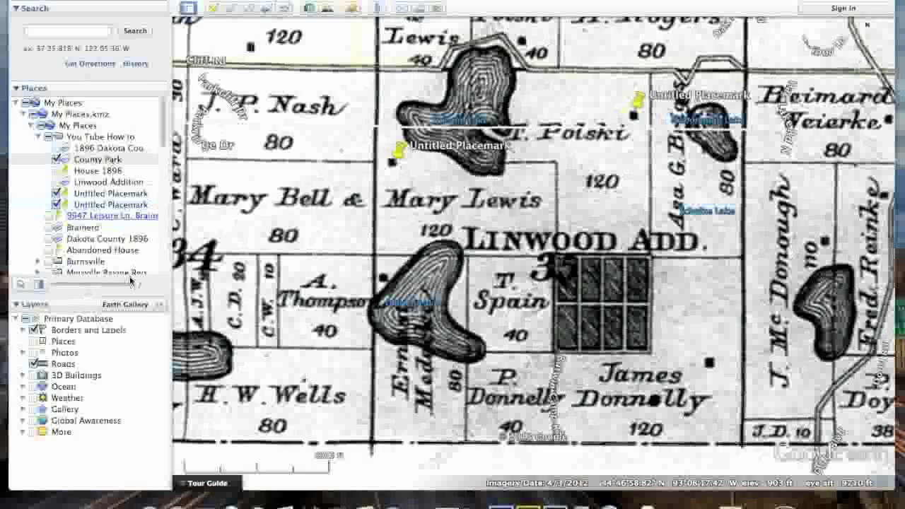
double_click(328, 222)
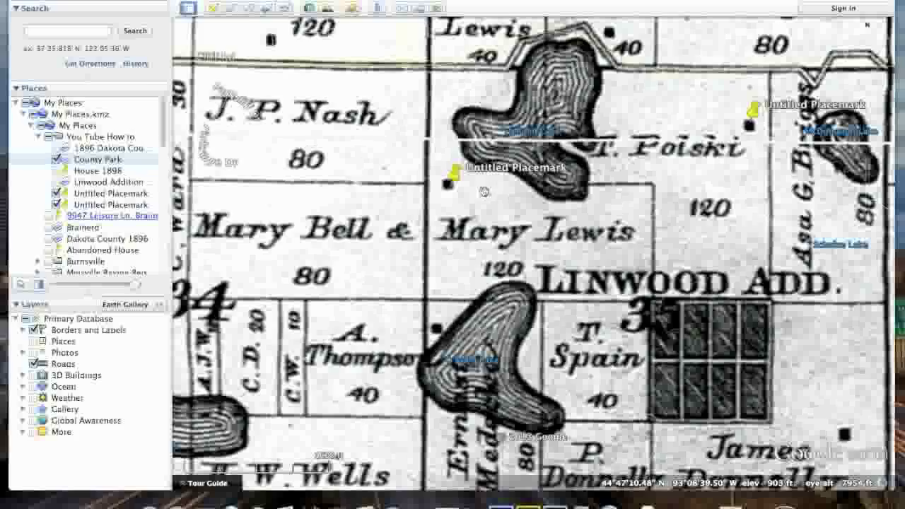
double_click(483, 190)
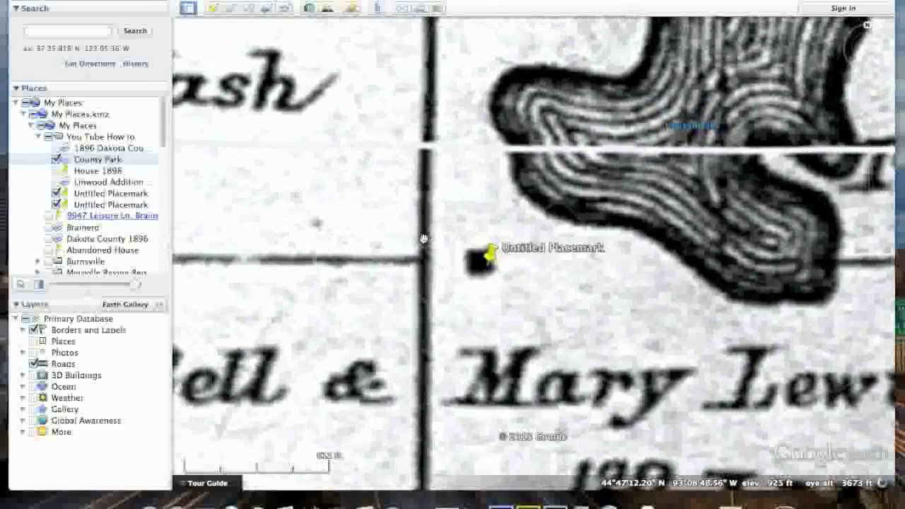
drag(135, 285, 70, 278)
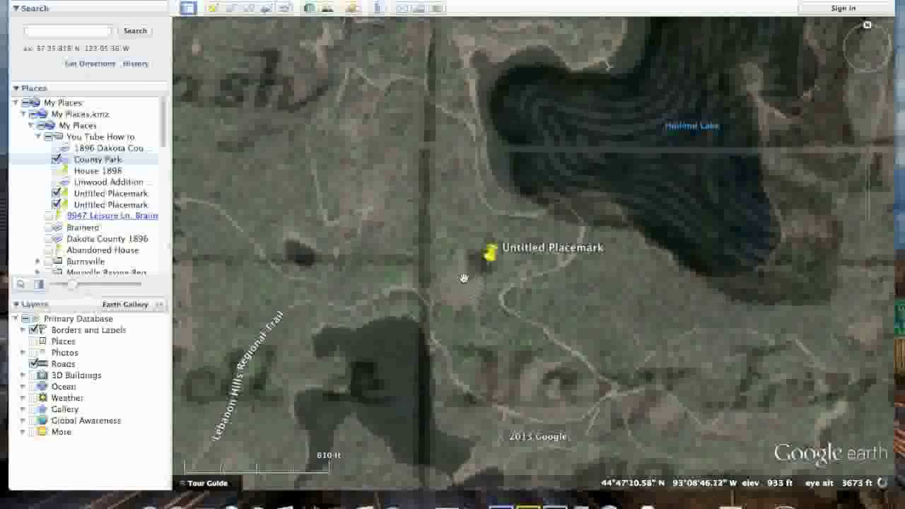
drag(437, 188, 485, 215)
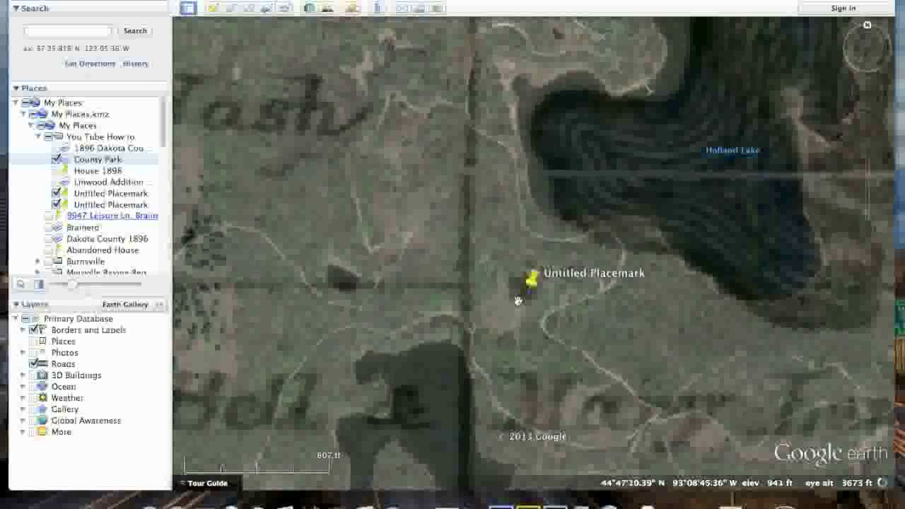
drag(72, 283, 51, 285)
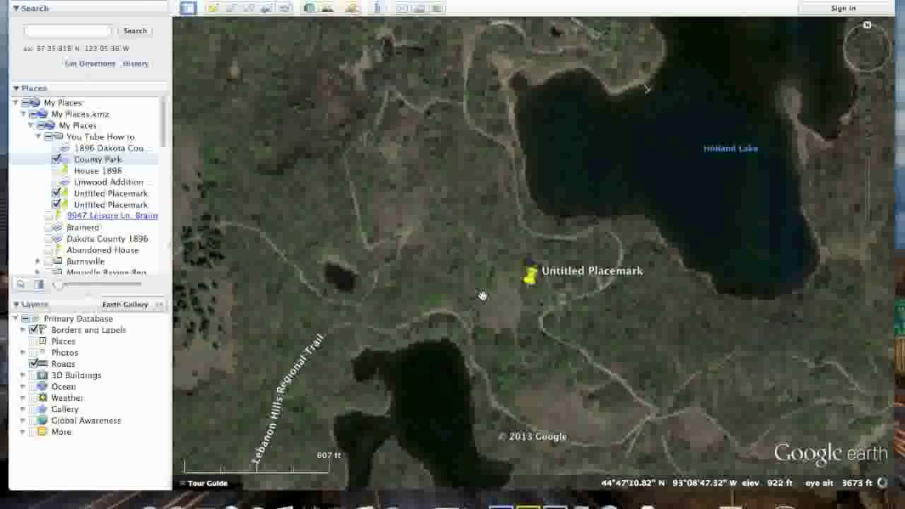
drag(488, 227, 507, 267)
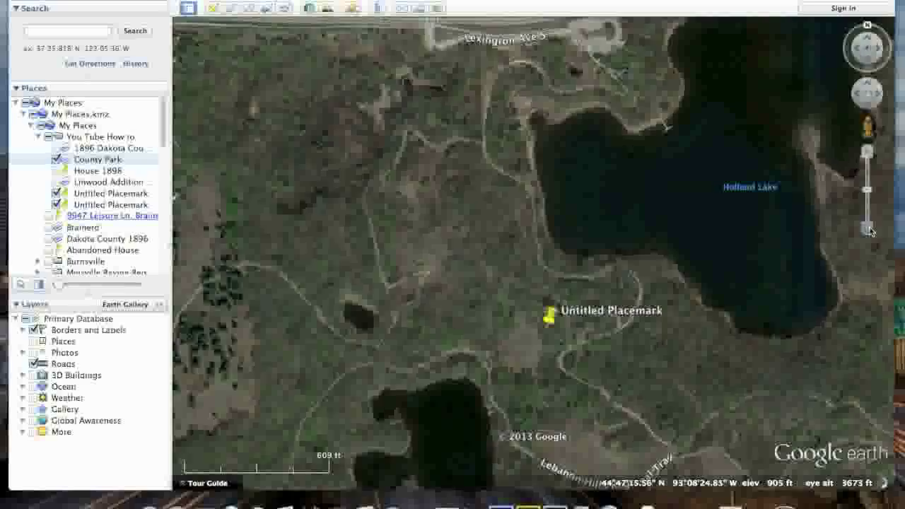
Examine where both house placemarks lie among the lakes and roads across the wider park area.
scroll(533, 253, down, 3)
scroll(532, 253, down, 4)
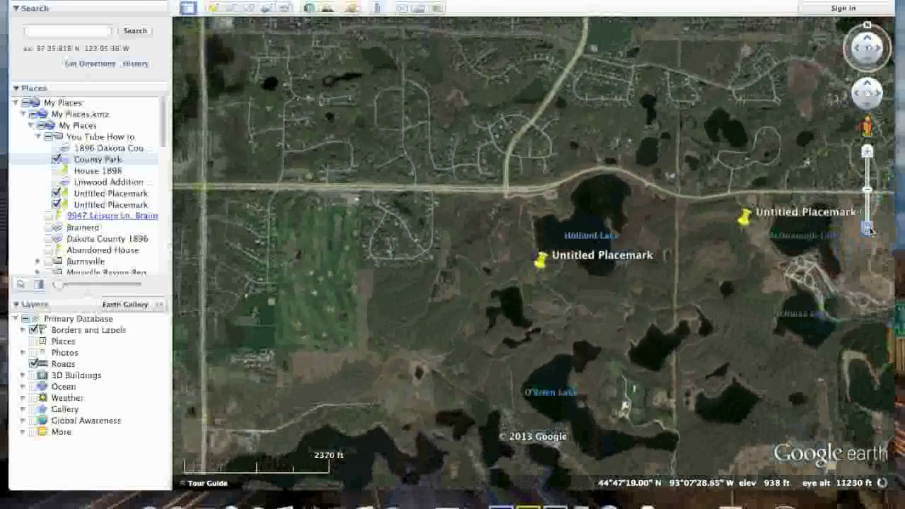
drag(821, 338, 794, 255)
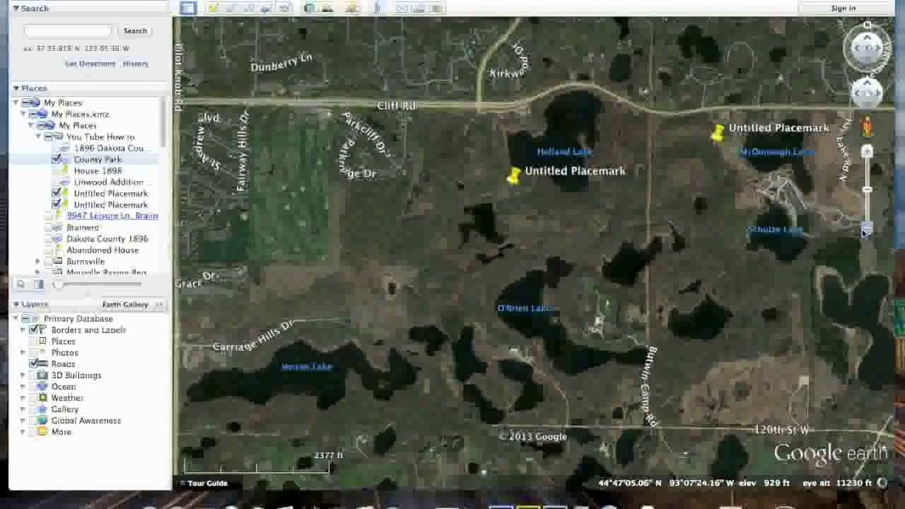
click(867, 229)
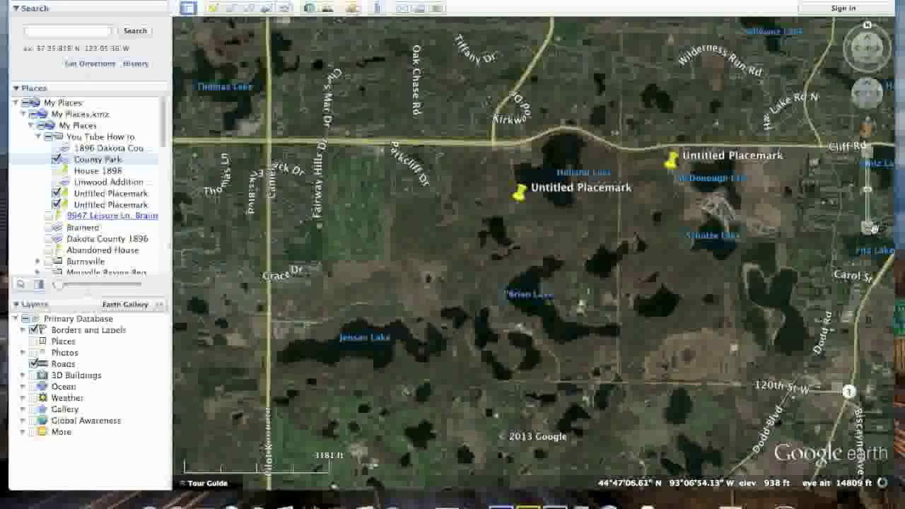
click(869, 230)
drag(739, 317, 739, 290)
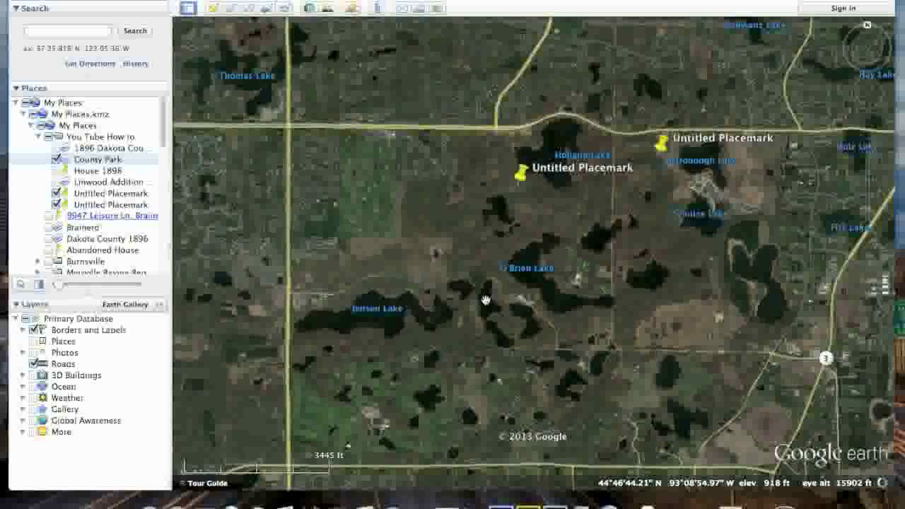
mouse_move(872, 231)
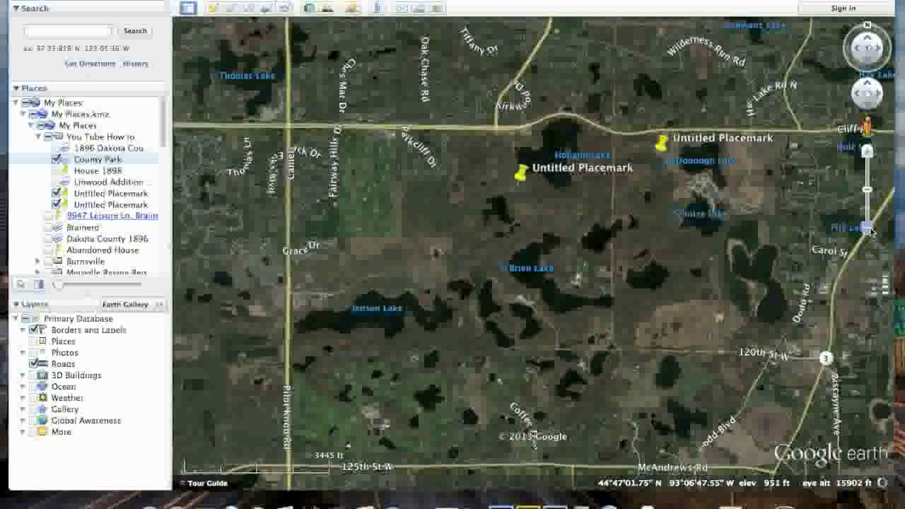
click(870, 228)
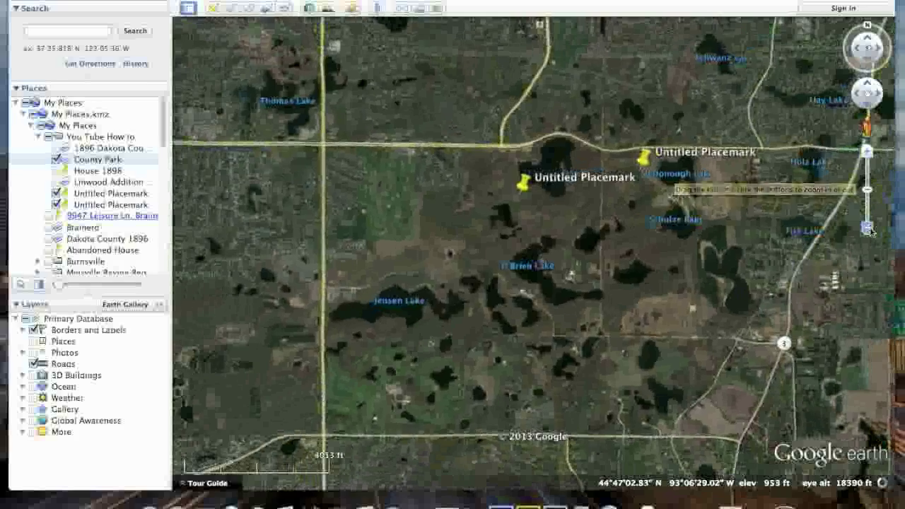
drag(660, 260, 617, 249)
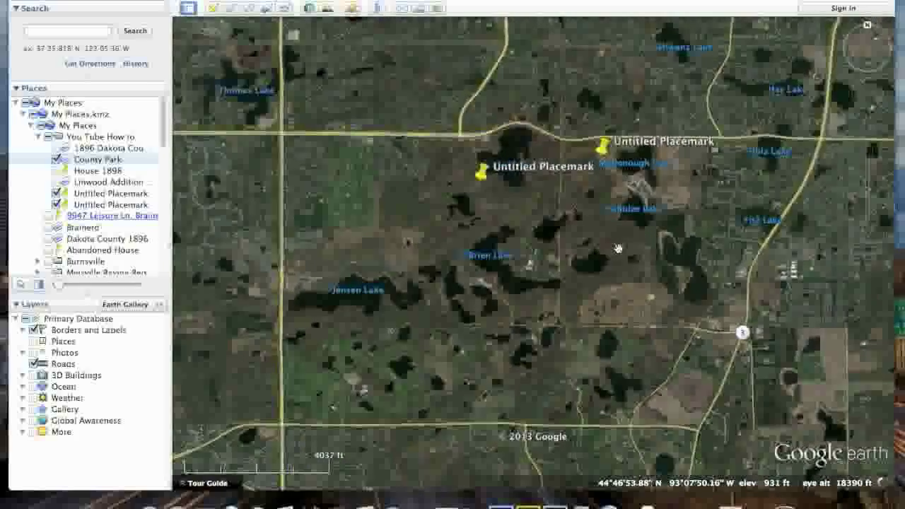
drag(560, 306, 576, 287)
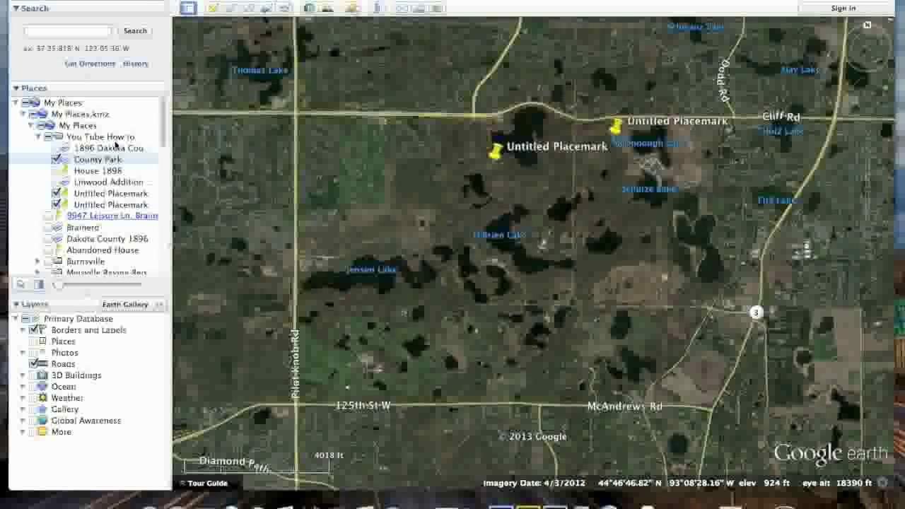
Create an image overlay named 1937 Aerial in the You Tube How to folder from the image 1937 Aerial.png.
click(90, 139)
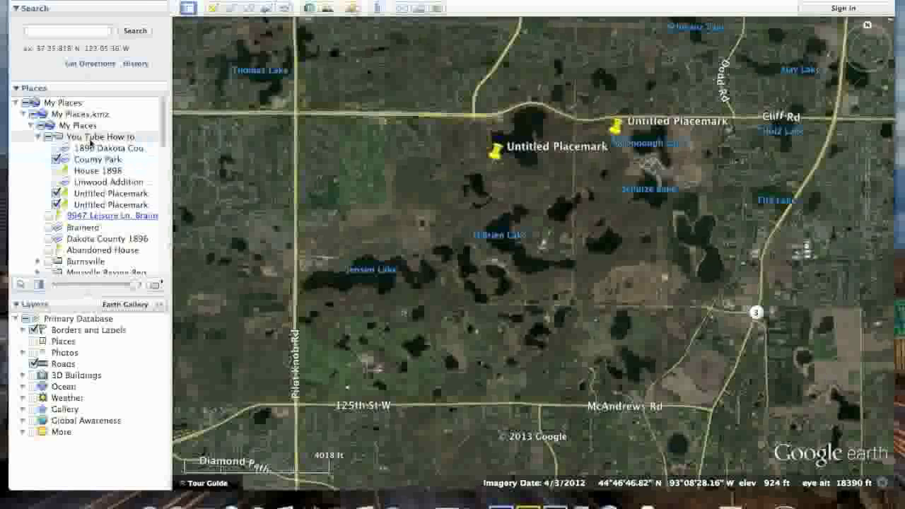
click(267, 12)
text(1937 Aerial)
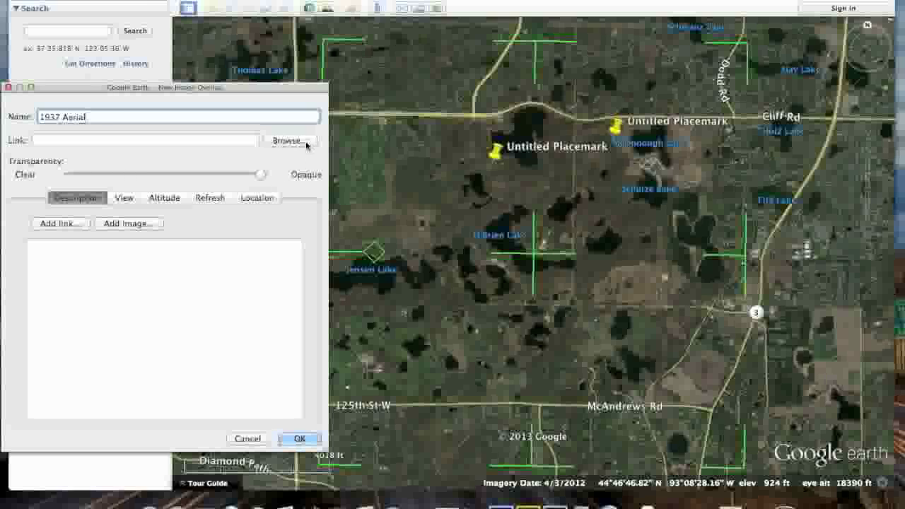
click(307, 141)
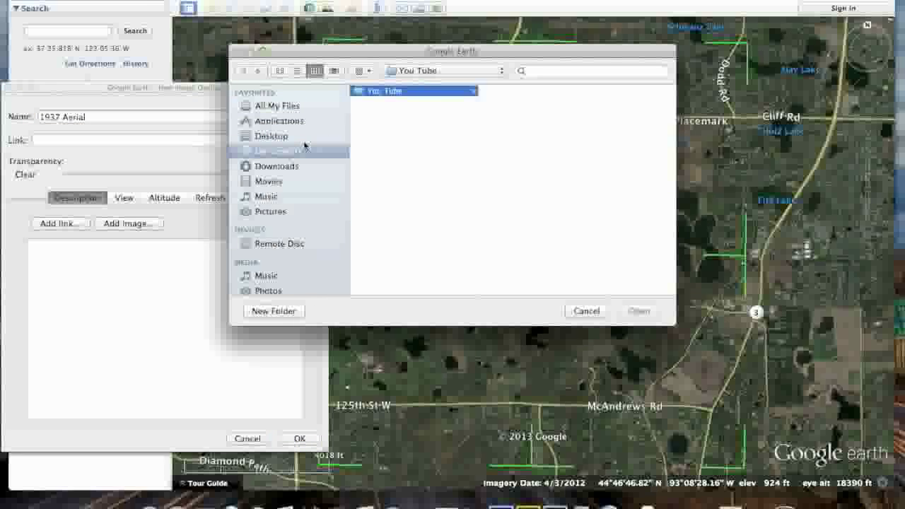
click(465, 105)
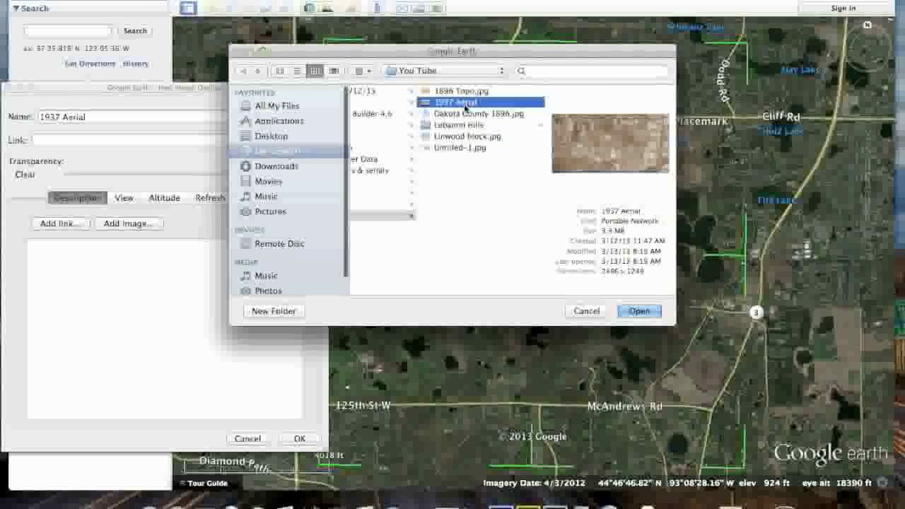
click(638, 311)
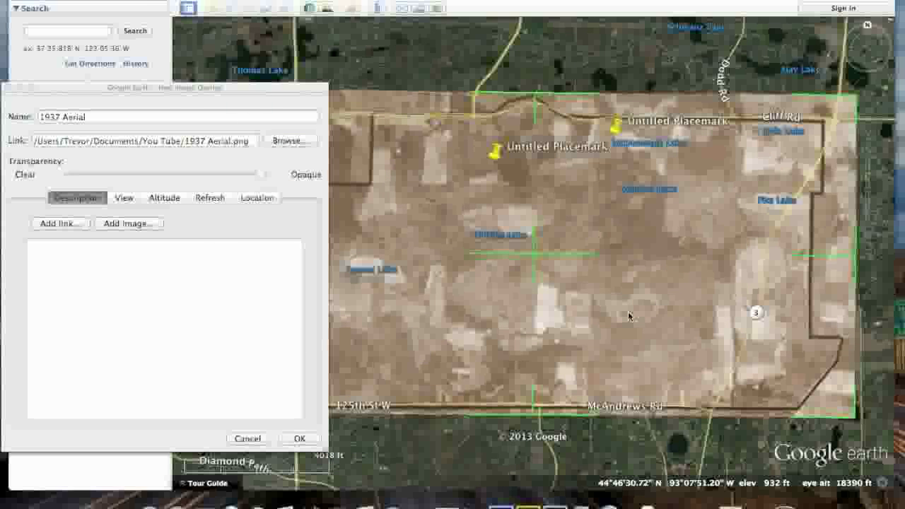
Shift the 1937 aerial slightly northwest and stretch its east edge outward to line up with the modern roads.
drag(414, 285, 457, 274)
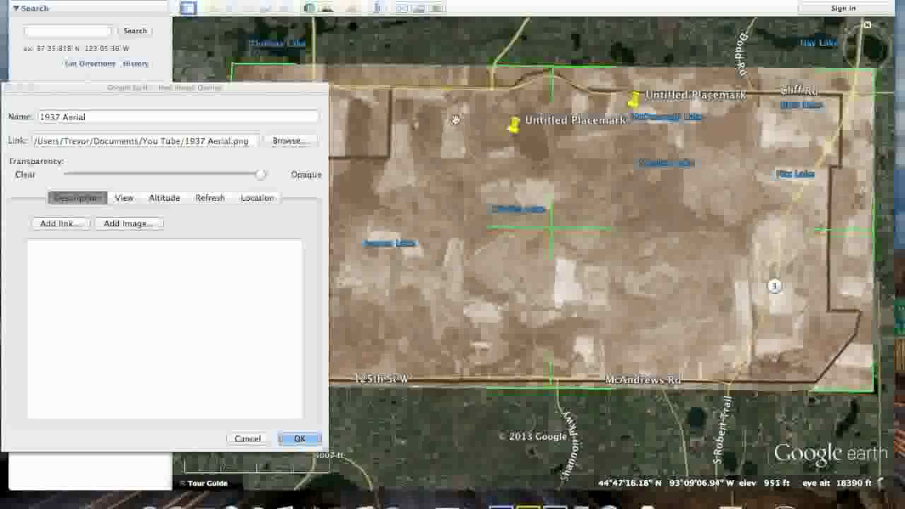
drag(306, 89, 193, 93)
drag(556, 233, 550, 230)
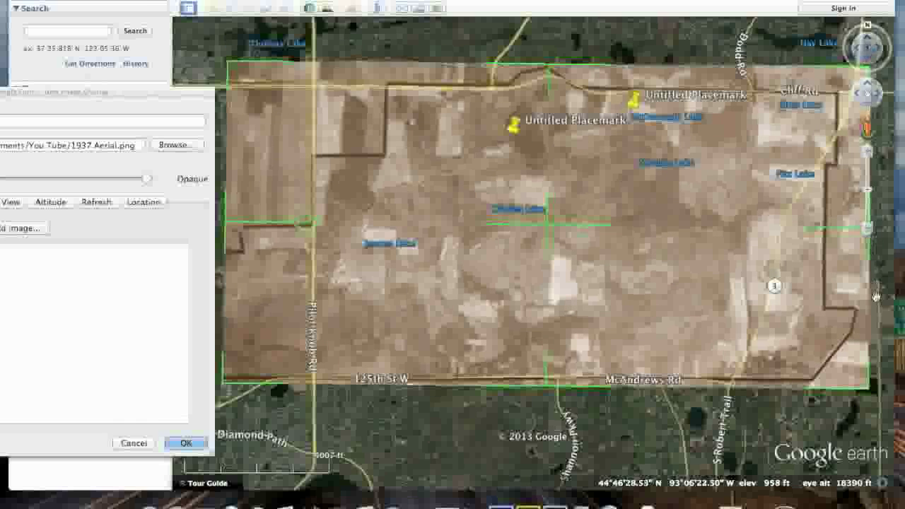
click(868, 228)
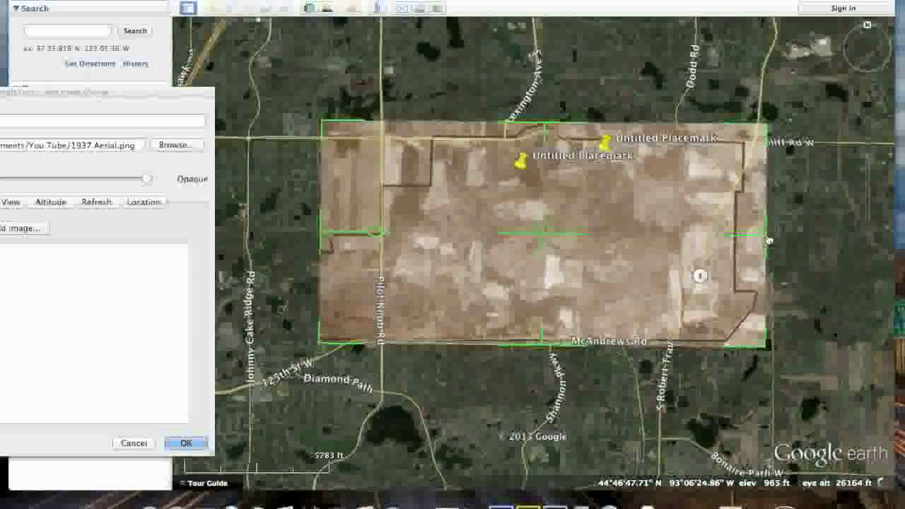
mouse_move(769, 241)
mouse_down()
mouse_move(711, 244)
mouse_move(701, 274)
mouse_move(770, 236)
mouse_up()
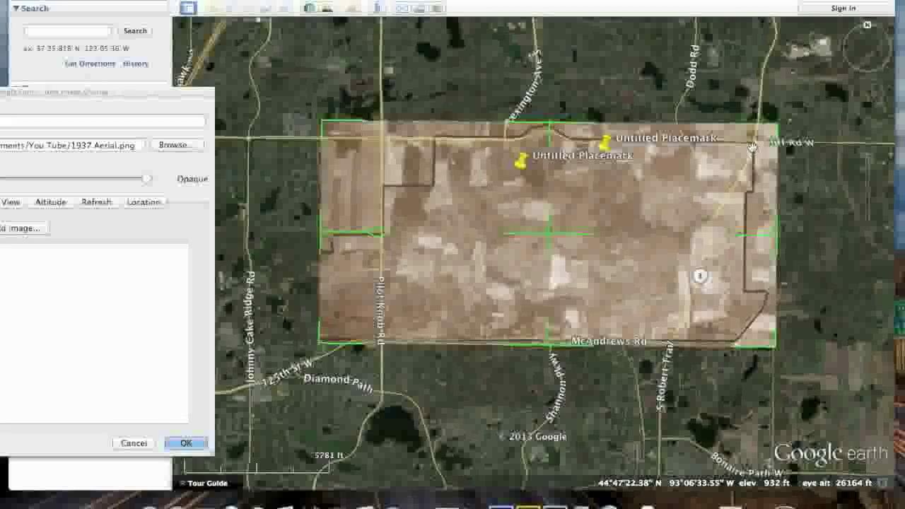
Nudge the 1937 aerial's west edge slightly outward to match its road line with Pilot Knob Rd.
scroll(756, 141, up, 3)
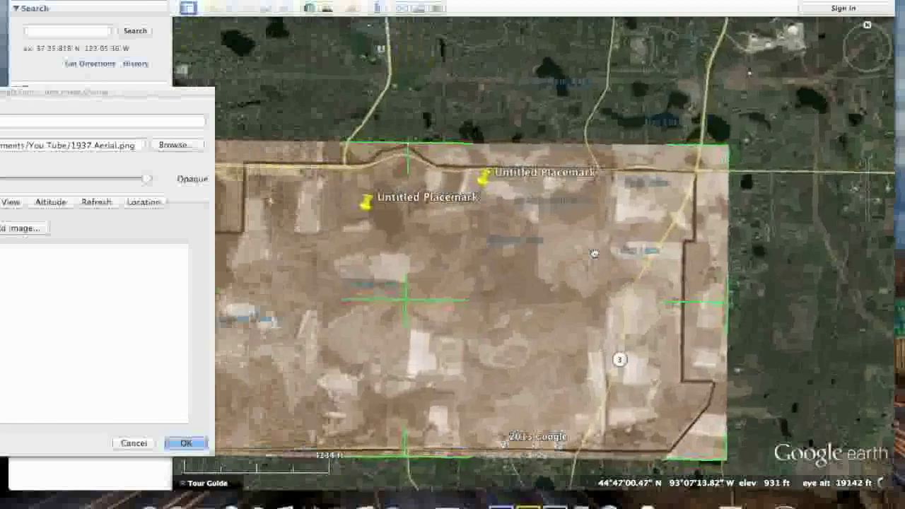
drag(598, 250, 650, 230)
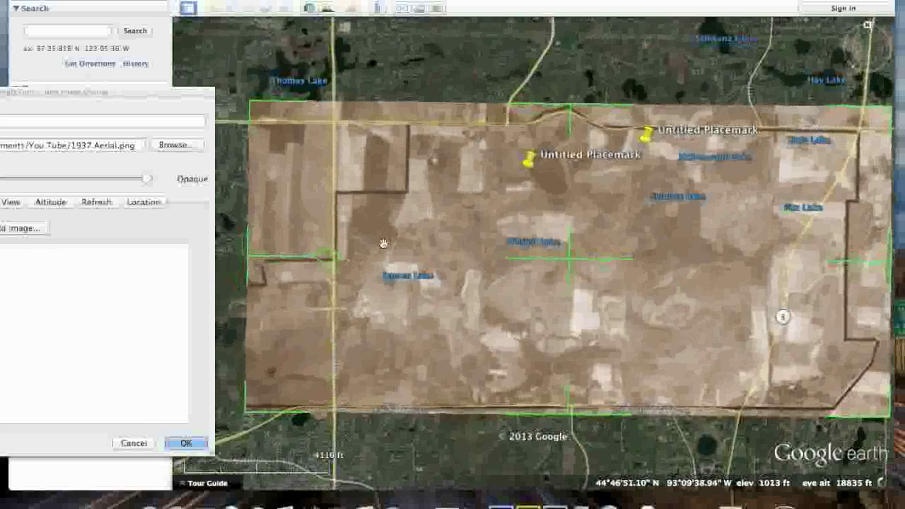
drag(245, 259, 246, 259)
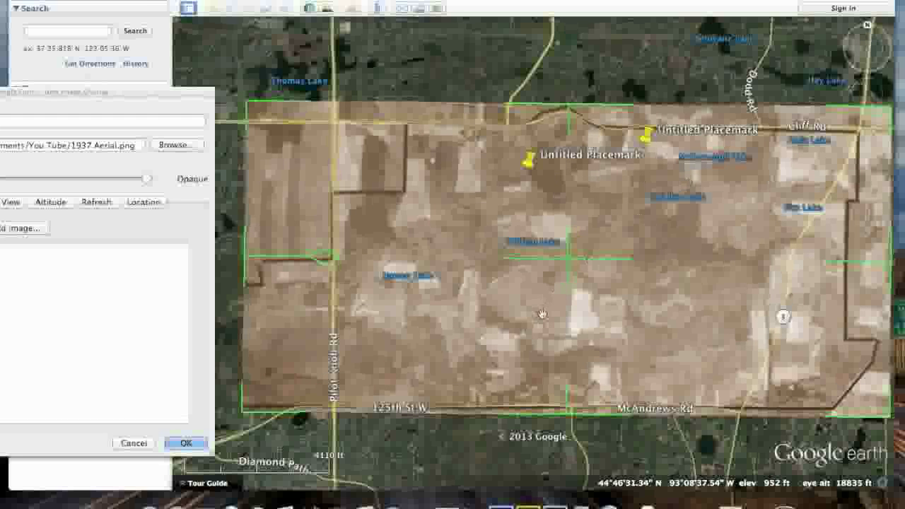
Check the 1937 aerial's fit along Cliff Rd, McAndrews Rd and the park interior, and save the overlay.
scroll(503, 190, up, 3)
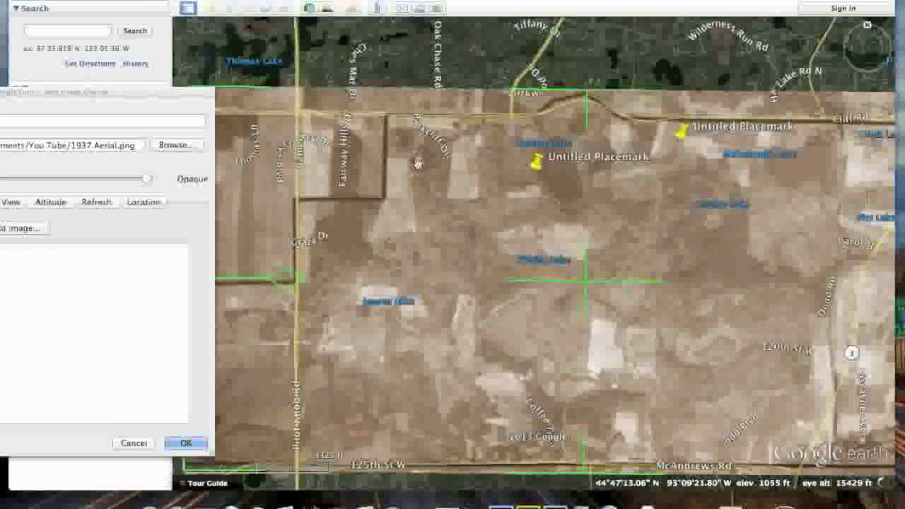
drag(512, 403, 505, 305)
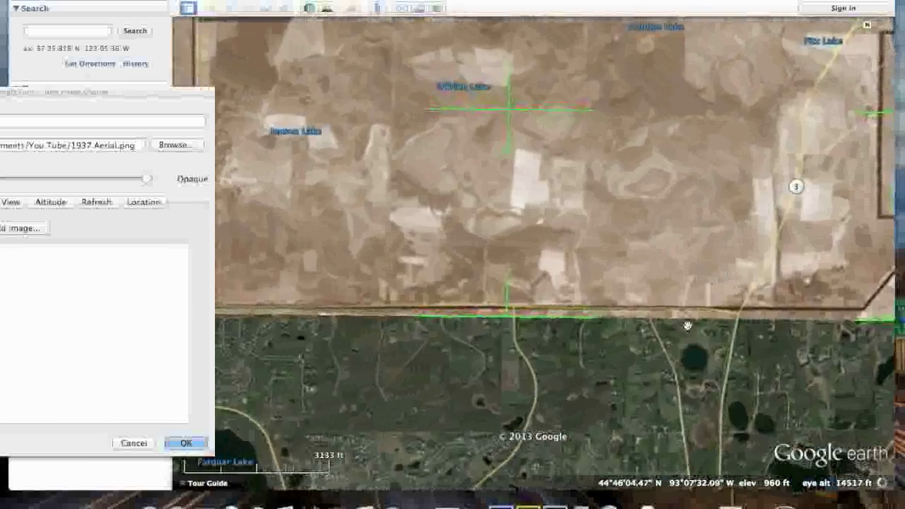
scroll(687, 326, up, 3)
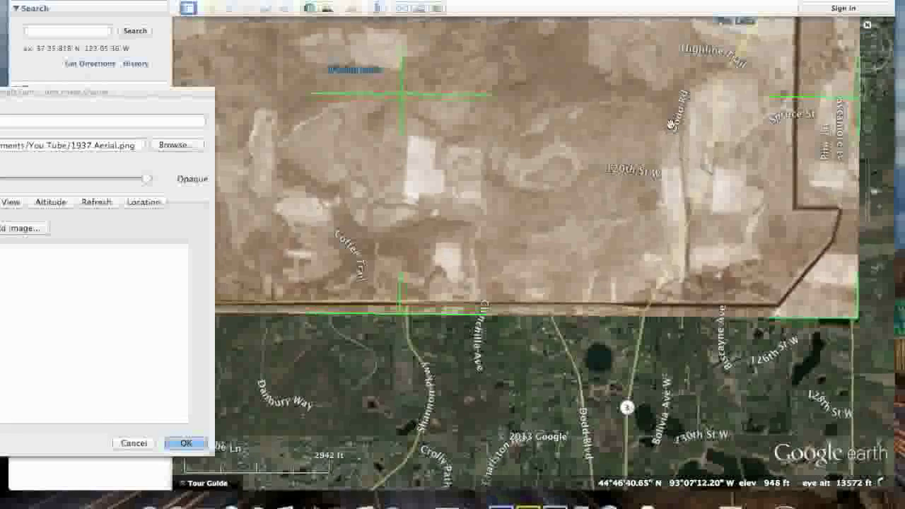
drag(591, 140, 605, 163)
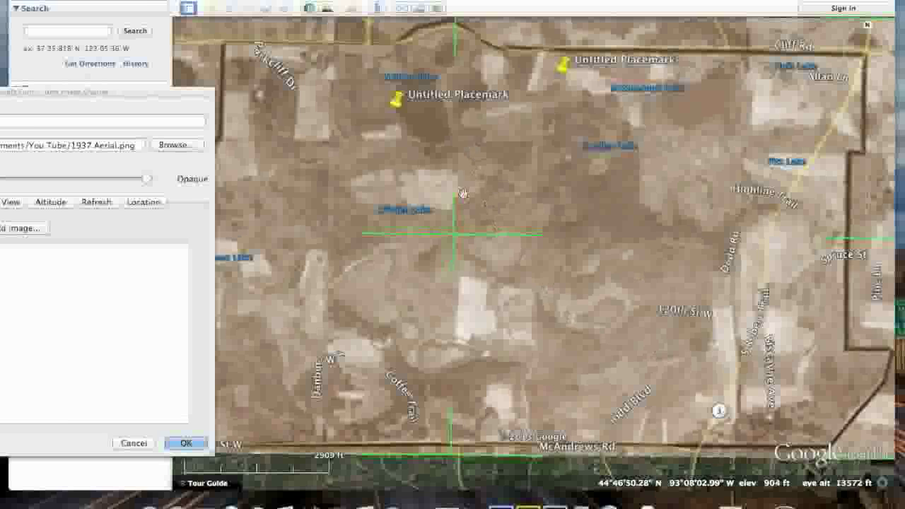
click(186, 443)
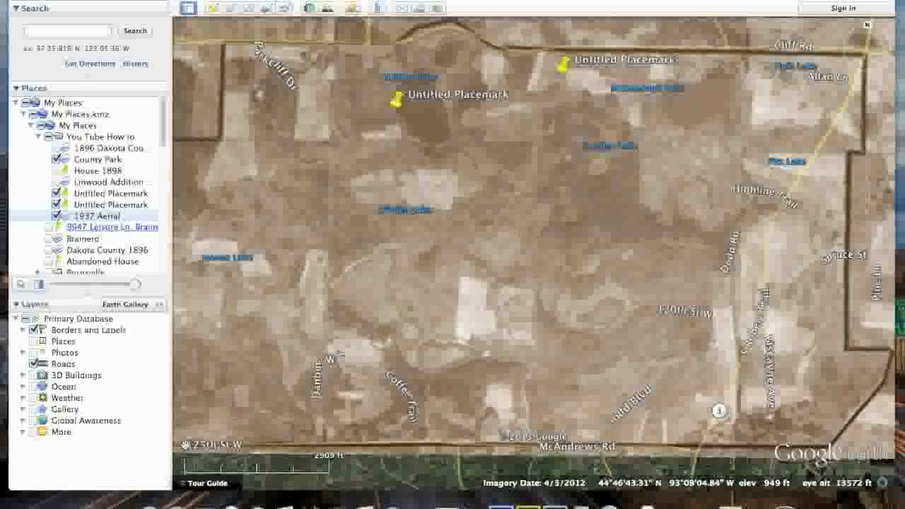
Show the 1896 Dakota County overlay and view it at county scale, south to Lakeville, Farmington and Hampton.
click(869, 232)
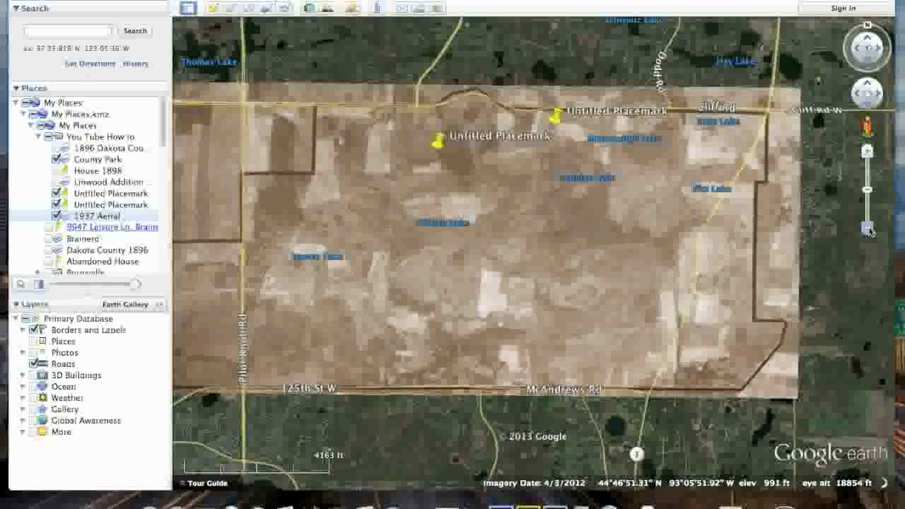
click(57, 149)
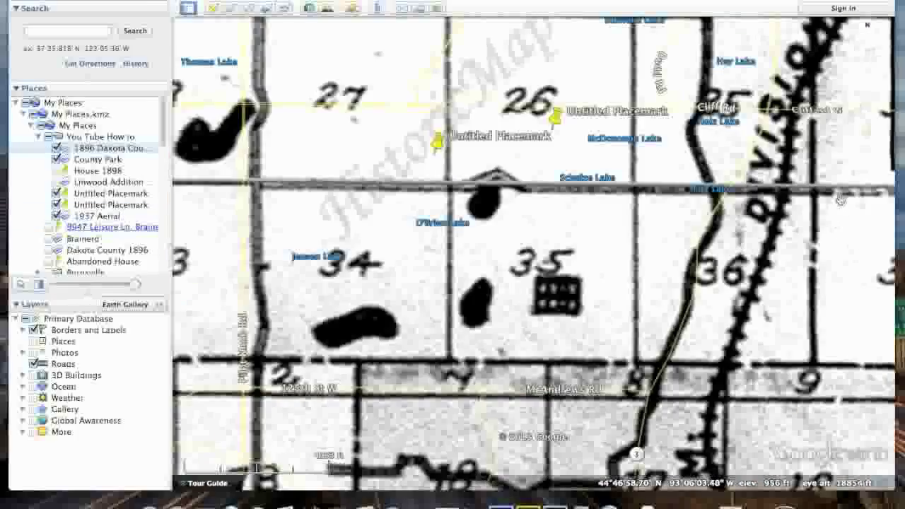
scroll(534, 254, down, 5)
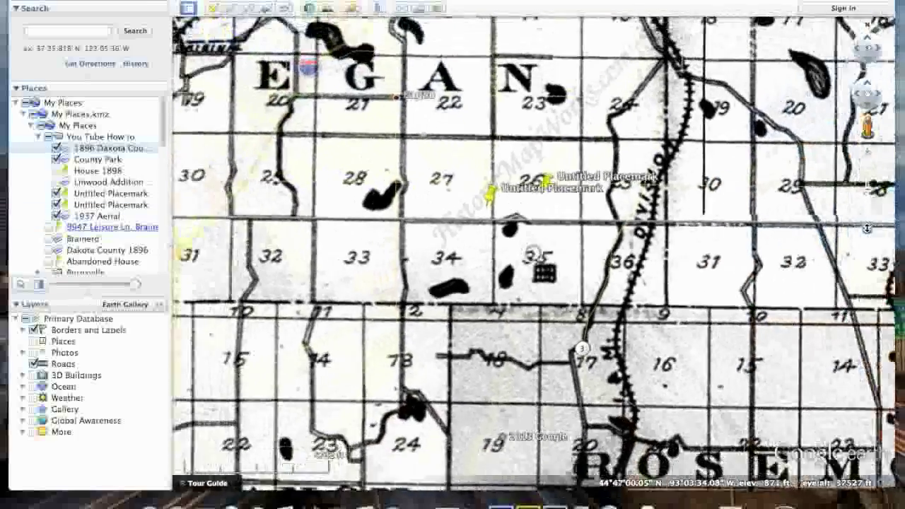
scroll(534, 254, down, 5)
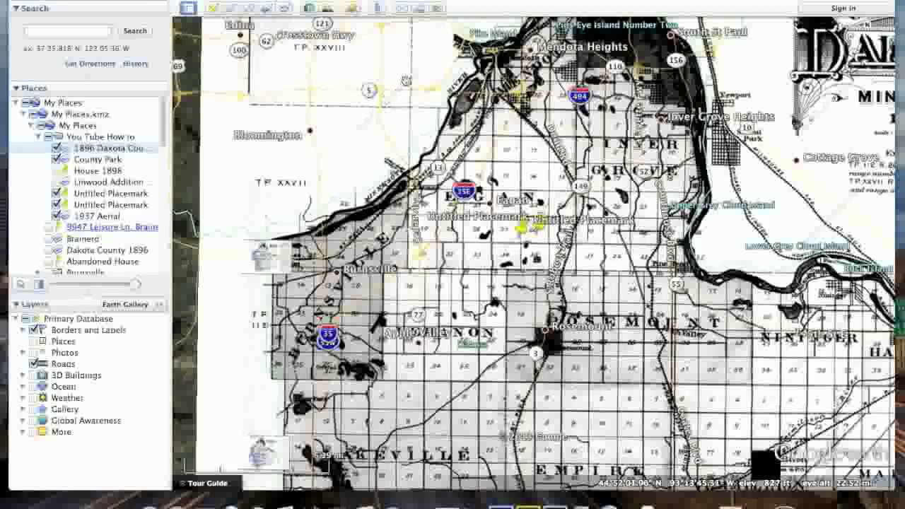
drag(520, 423, 440, 211)
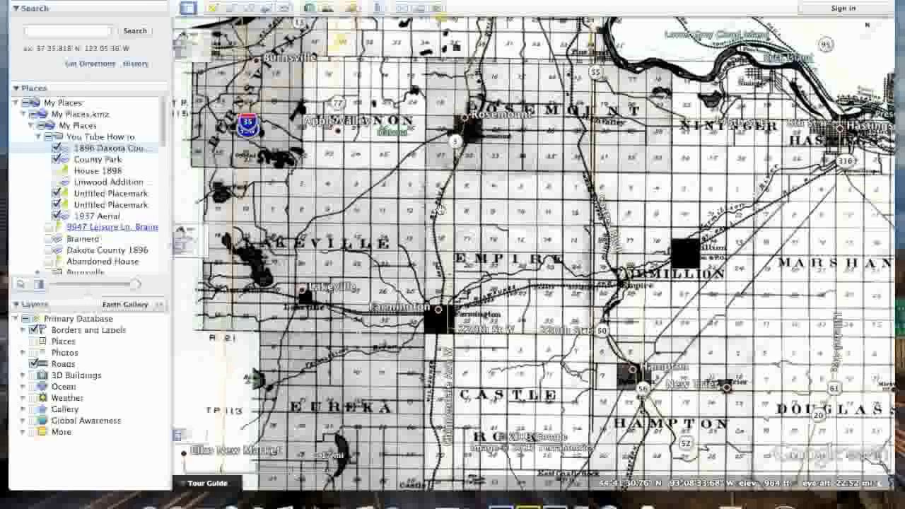